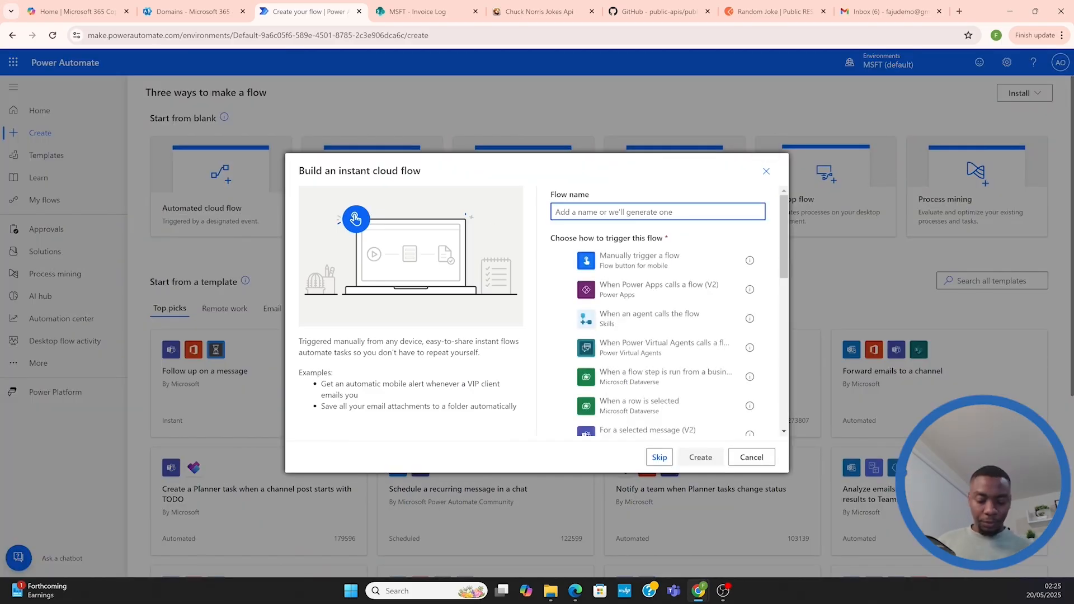
Create an instant cloud flow named HTTPTest that uses the "Manually trigger a flow" trigger
type("HTTP")
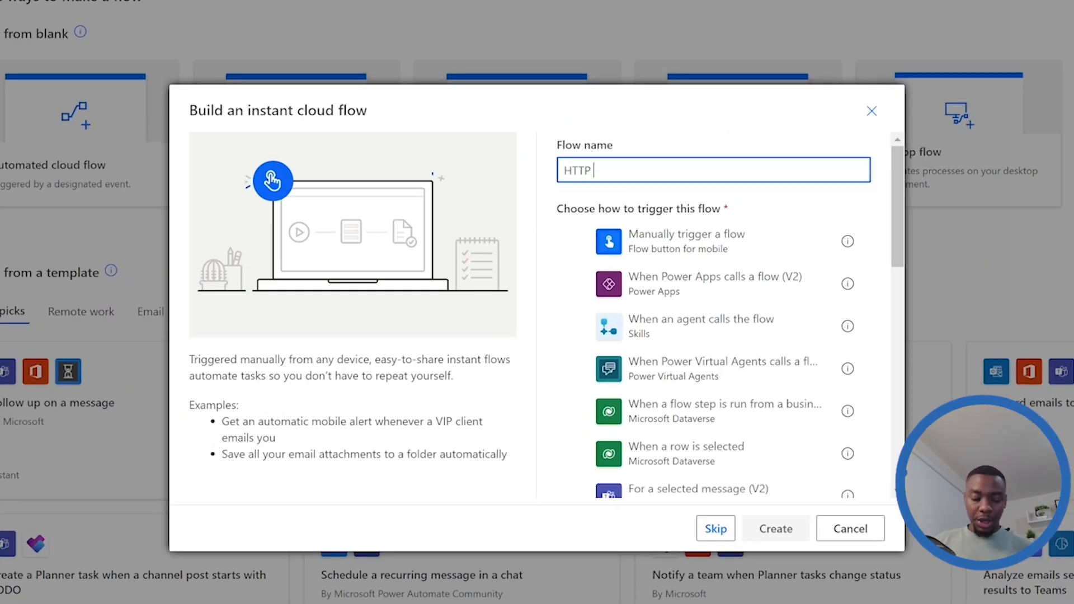
key("BackSpace")
type("R")
key("BackSpace")
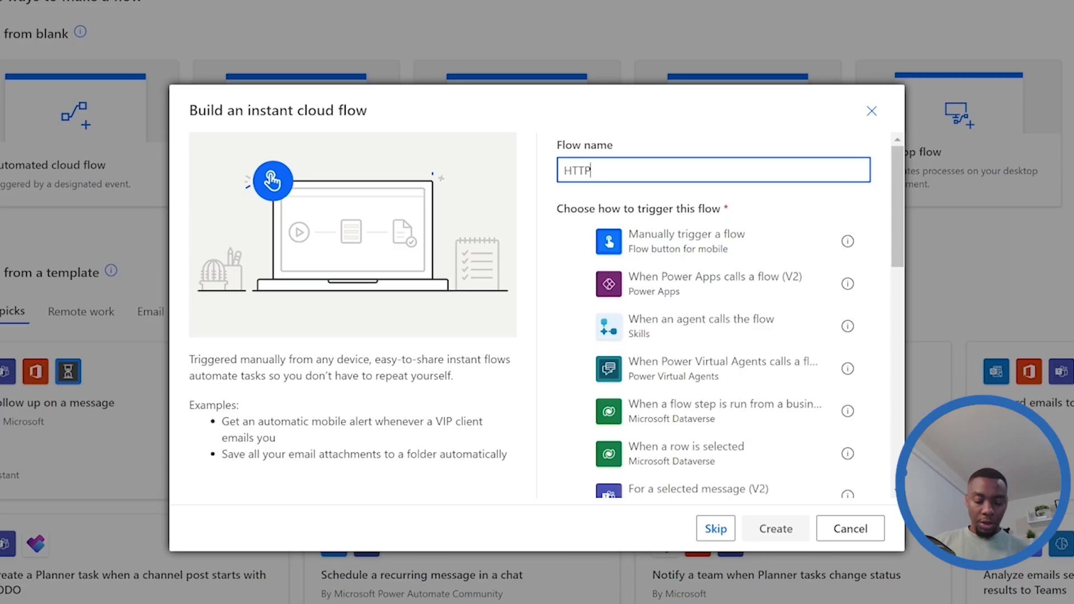
type("Test")
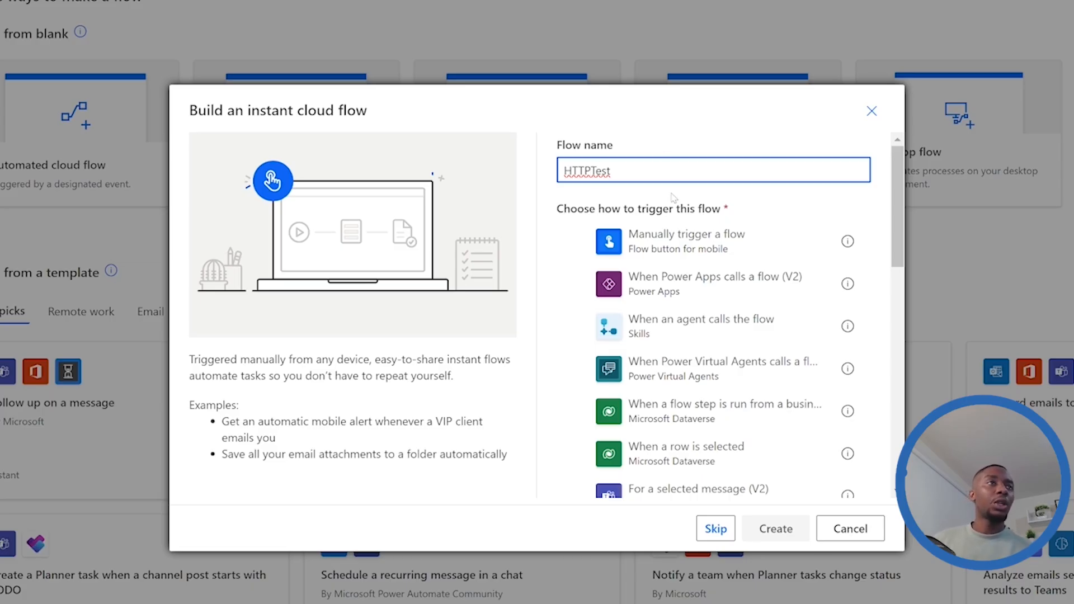
left_click(640, 250)
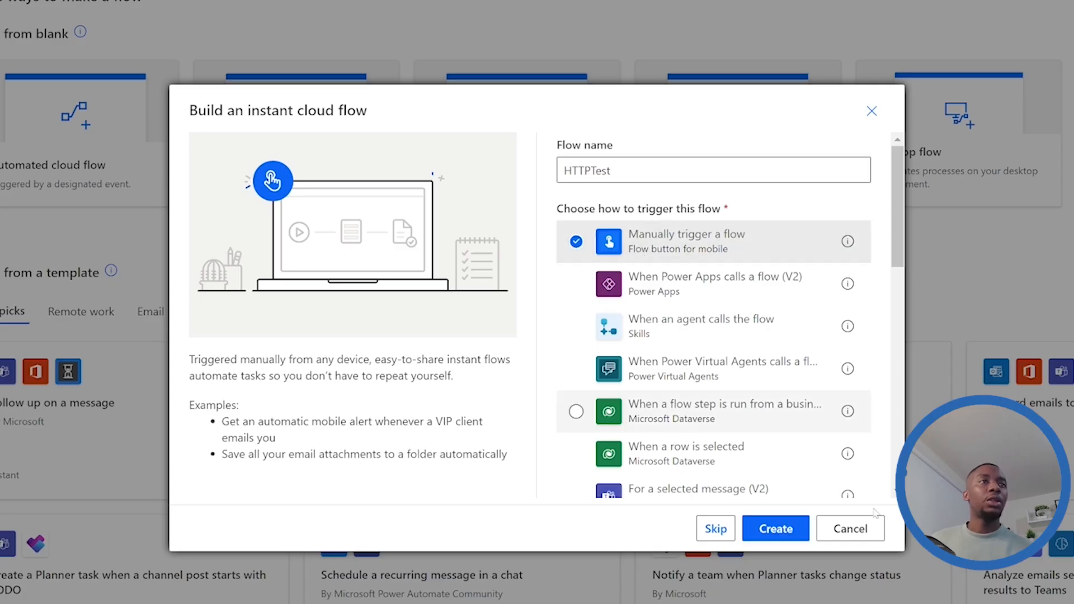
left_click(776, 529)
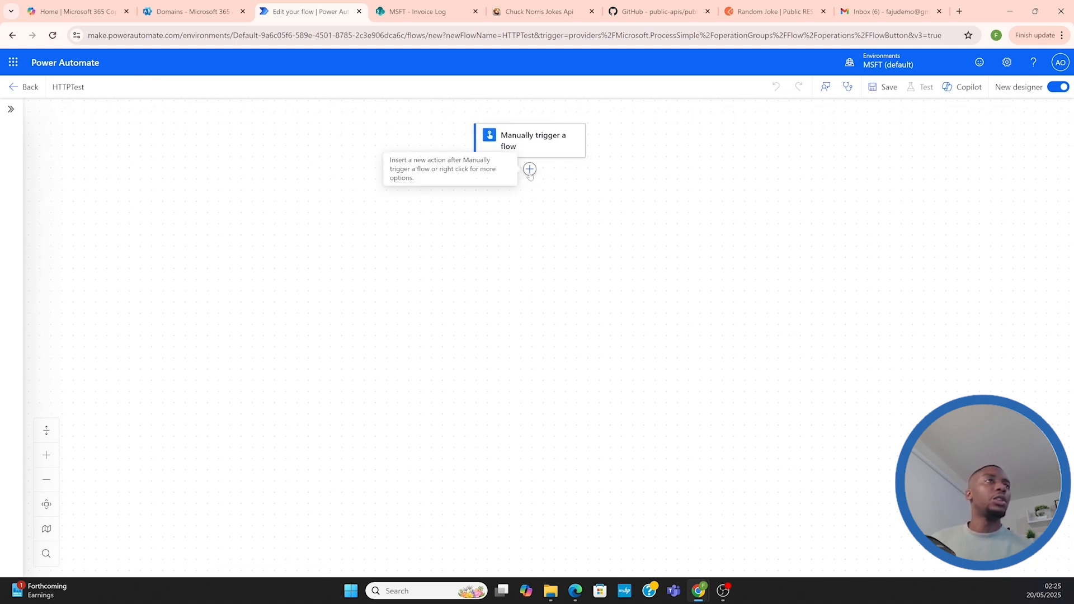
Search the available actions for "Http" and add the premium HTTP action after the manual trigger
left_click(530, 169)
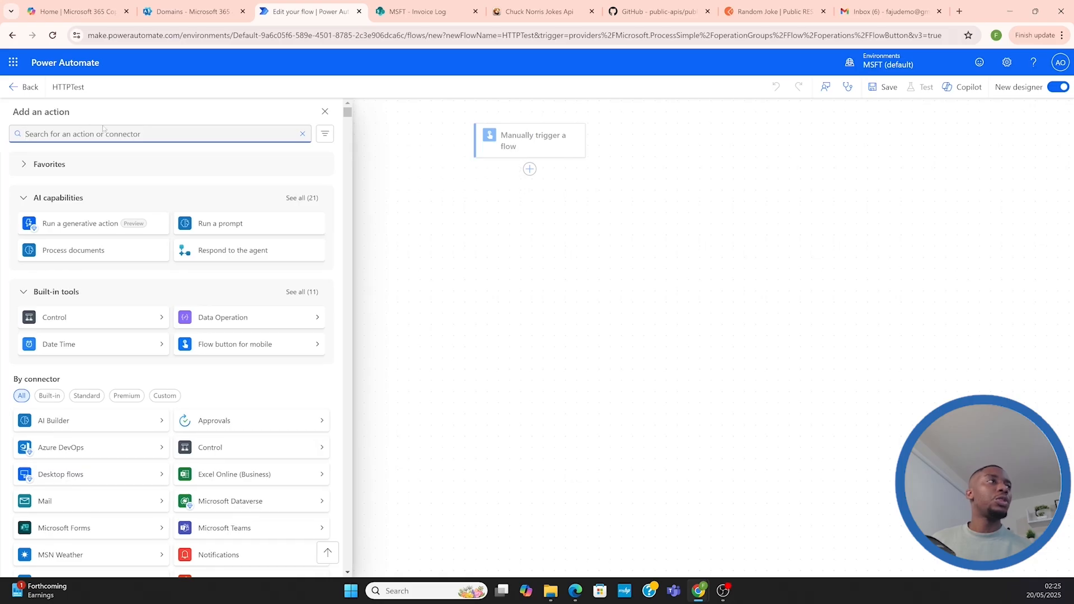
type("Htt")
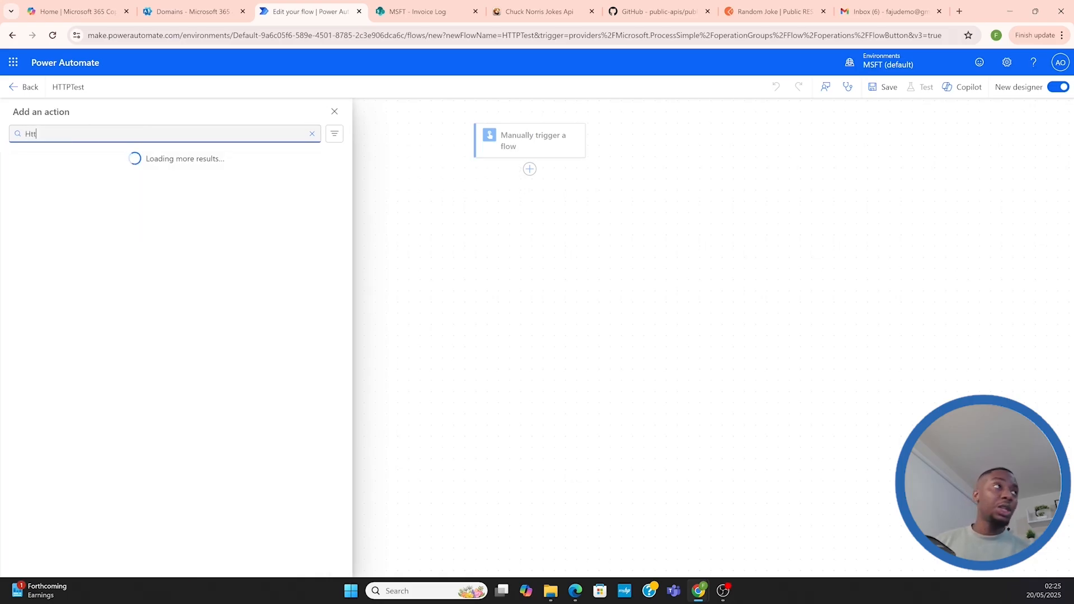
type("p")
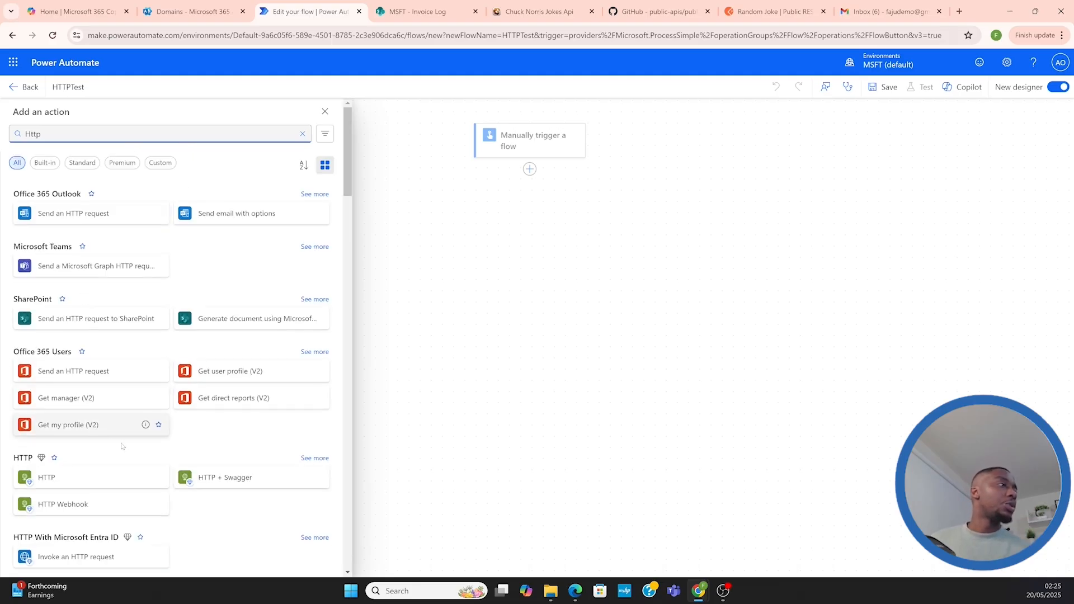
scroll(66, 462, "down", 3)
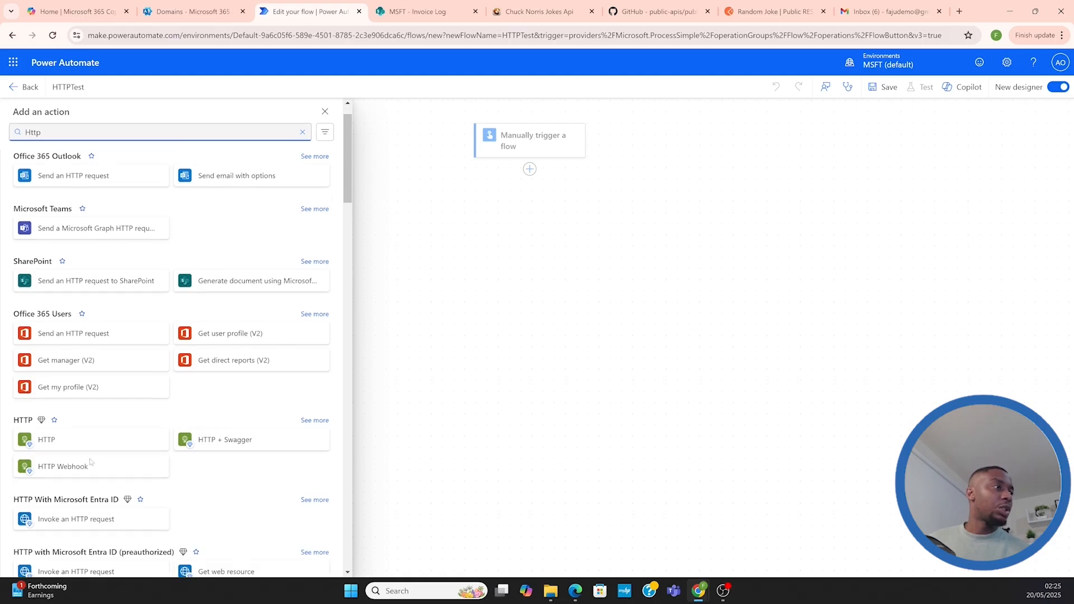
left_click(323, 347)
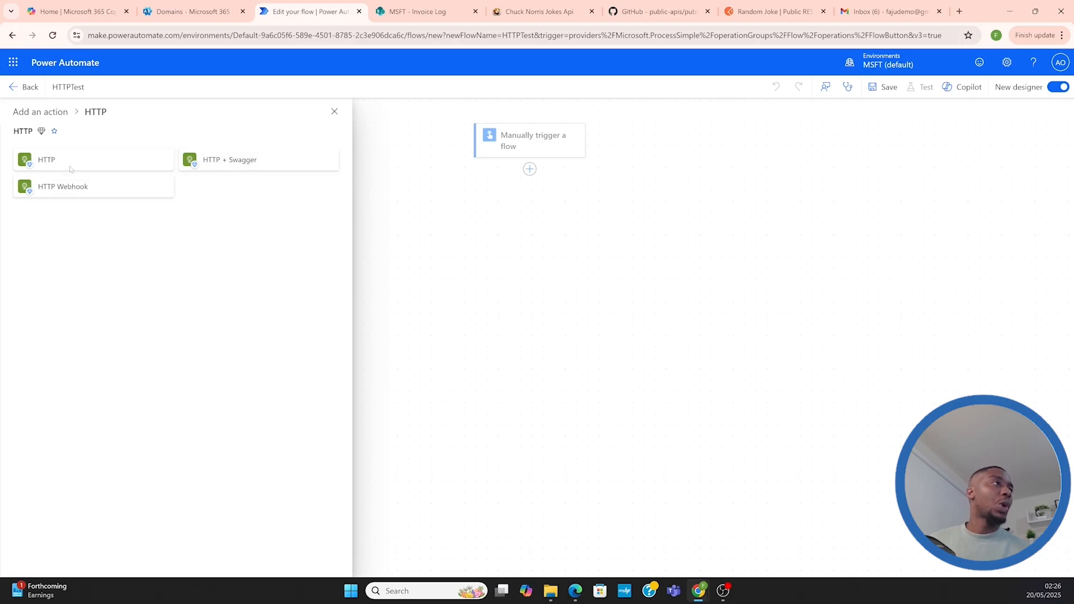
left_click(65, 161)
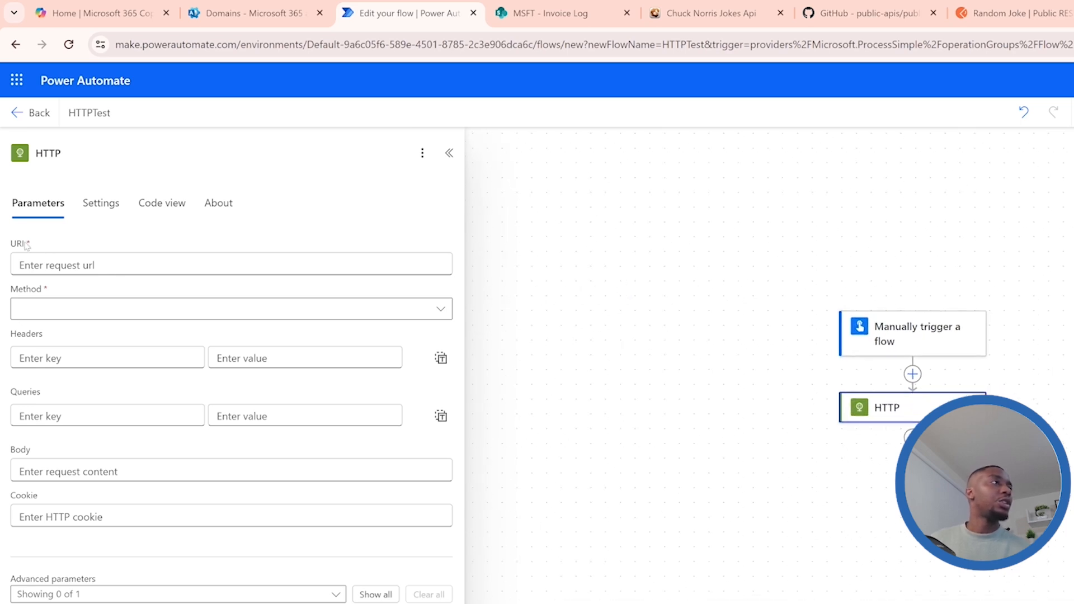
left_click_drag(26, 244, 11, 248)
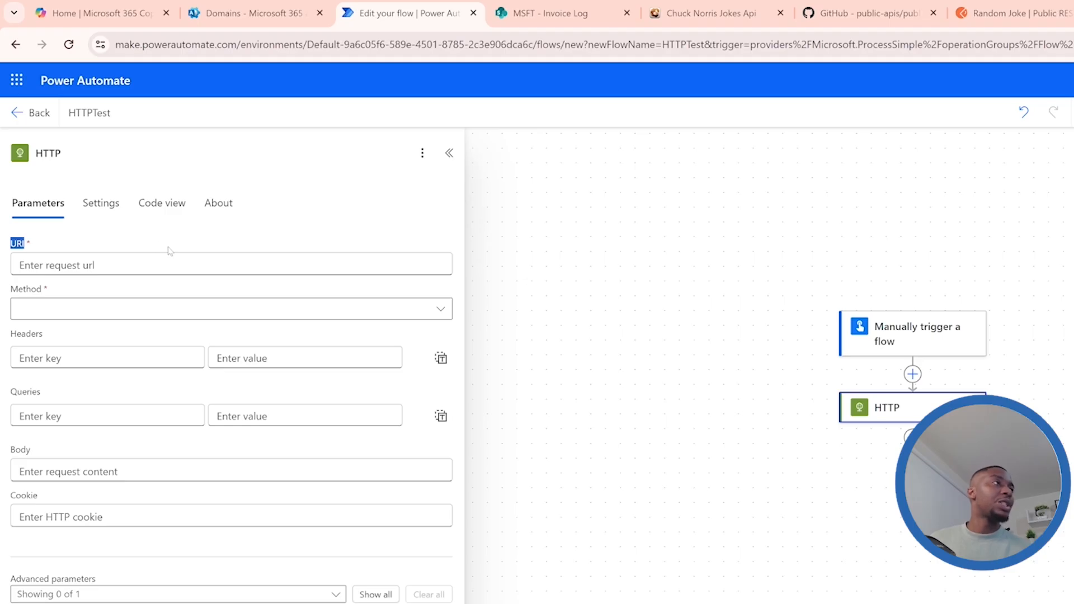
left_click(247, 265)
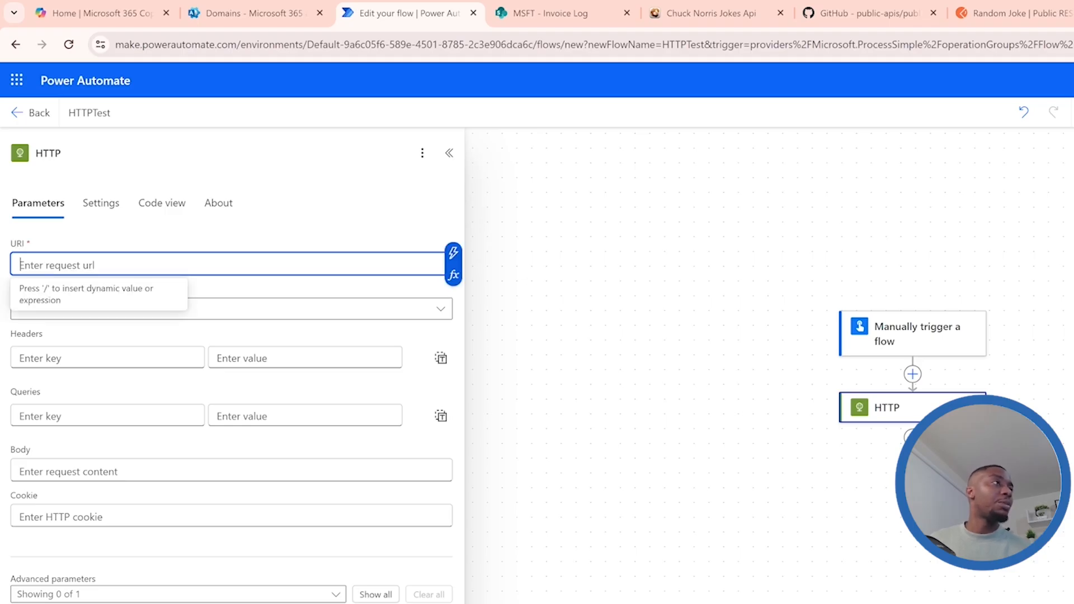
left_click(282, 221)
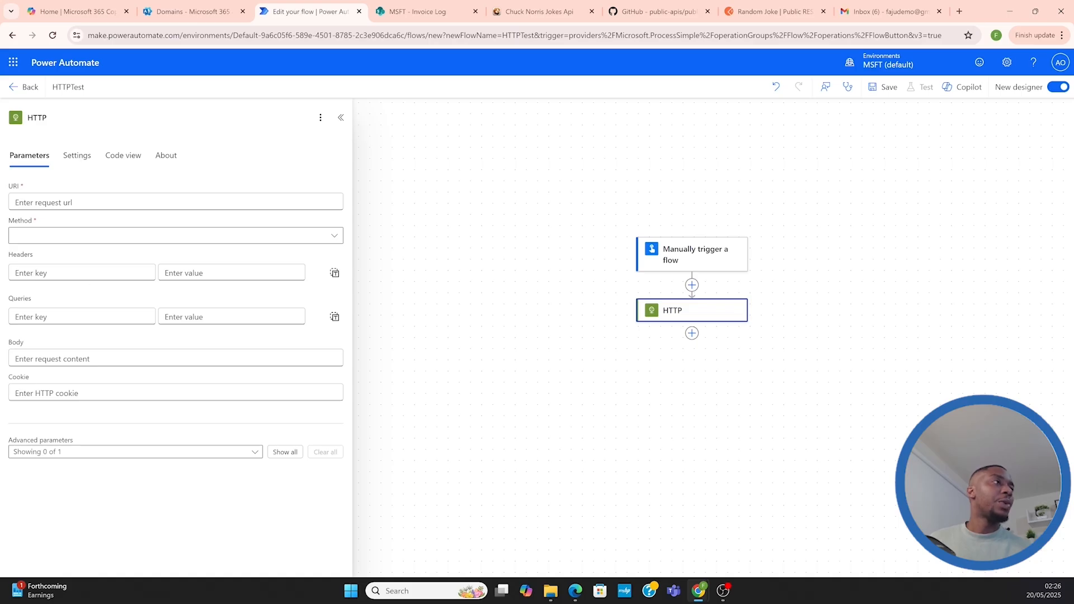
left_click(774, 11)
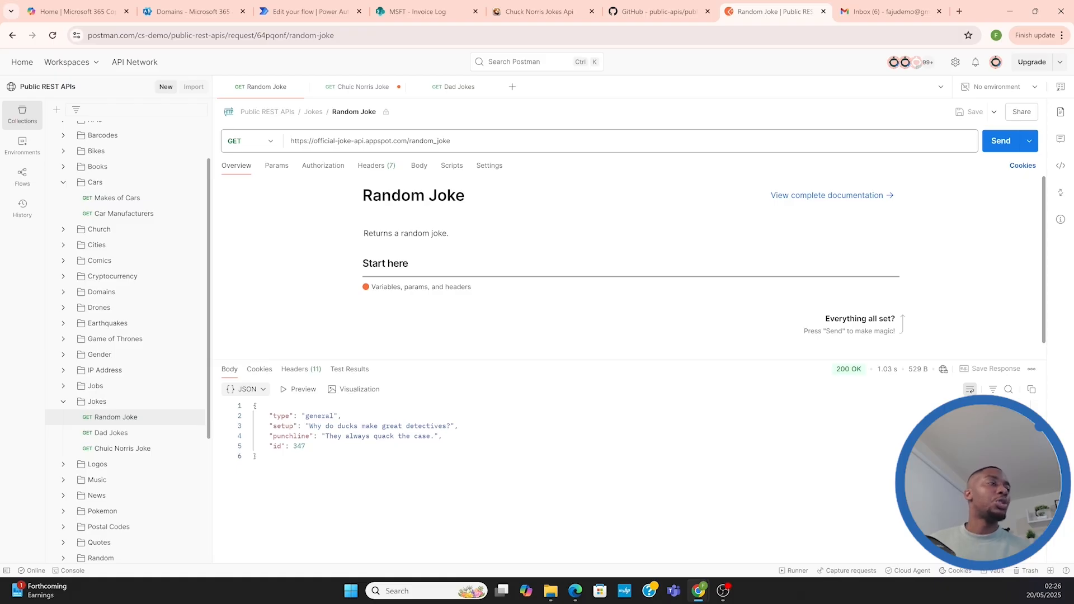
triple_click(419, 140)
key("ctrl+c")
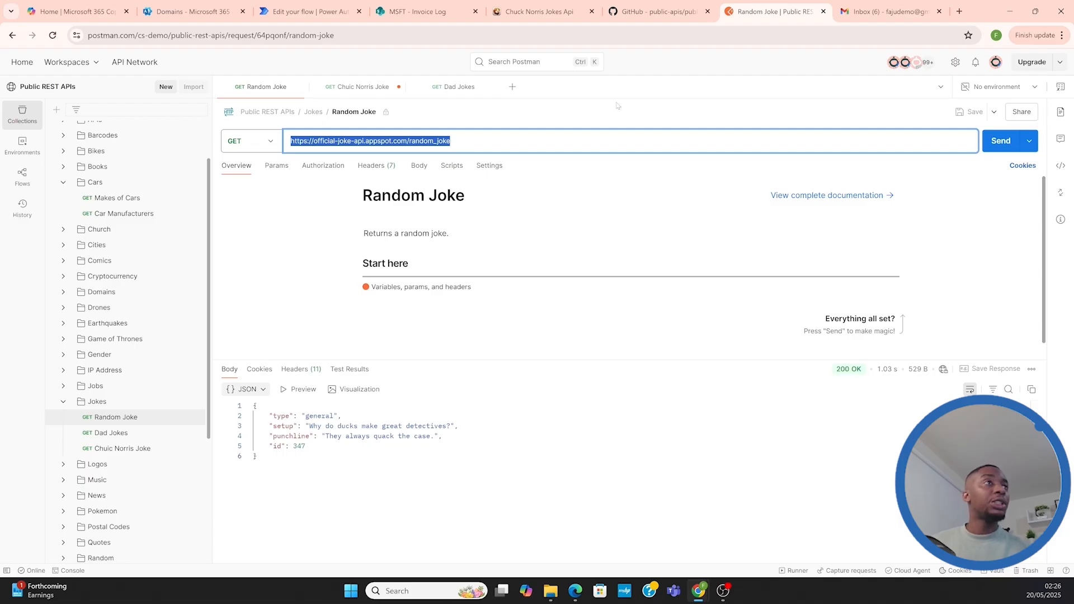
left_click(310, 11)
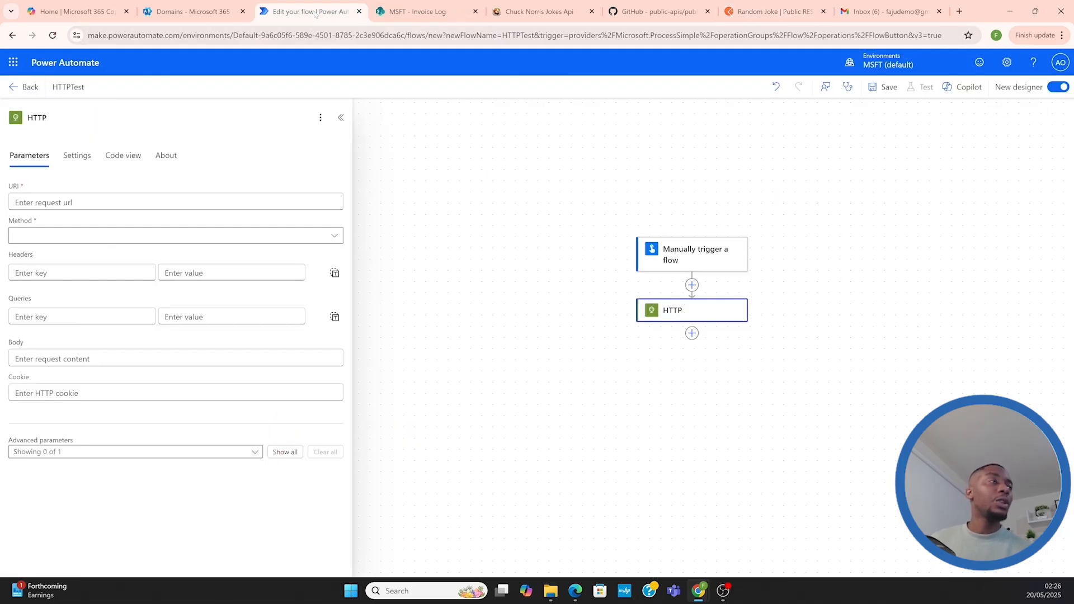
left_click(173, 202)
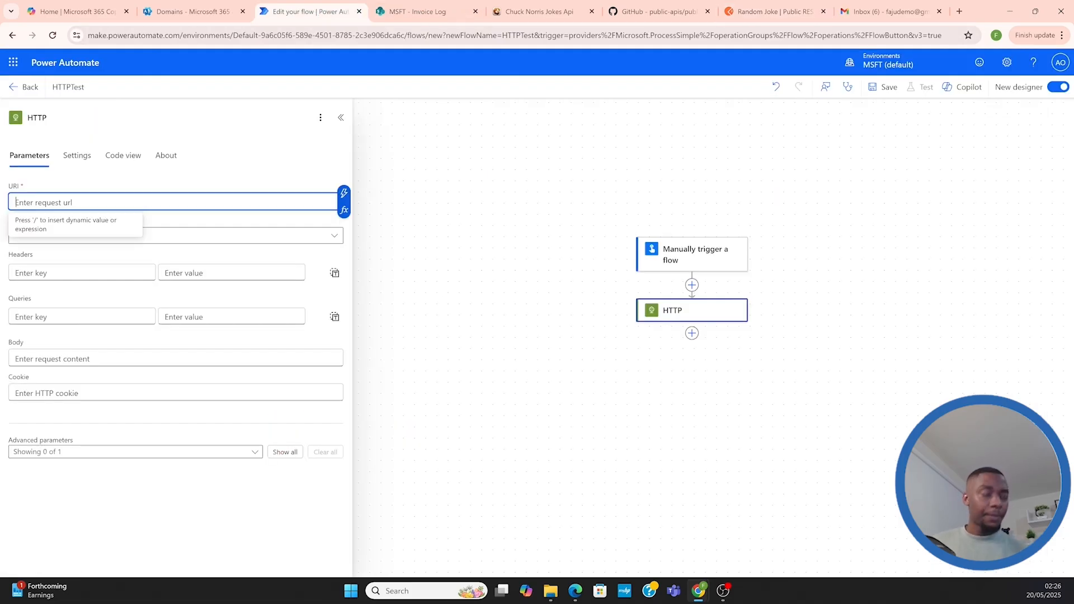
key("ctrl+v")
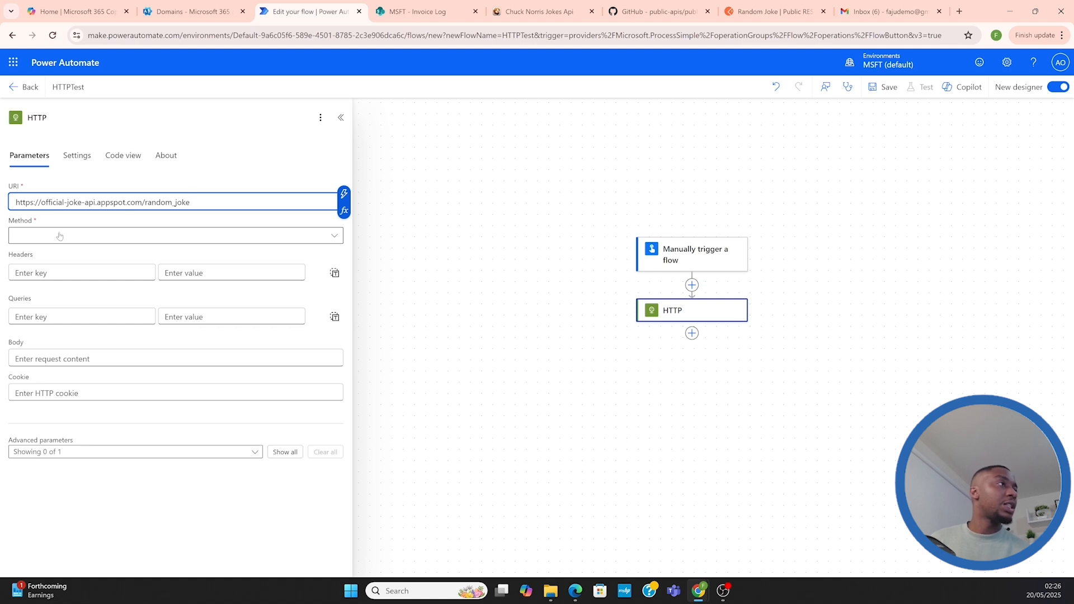
Set the HTTP action's request method to GET
left_click(111, 237)
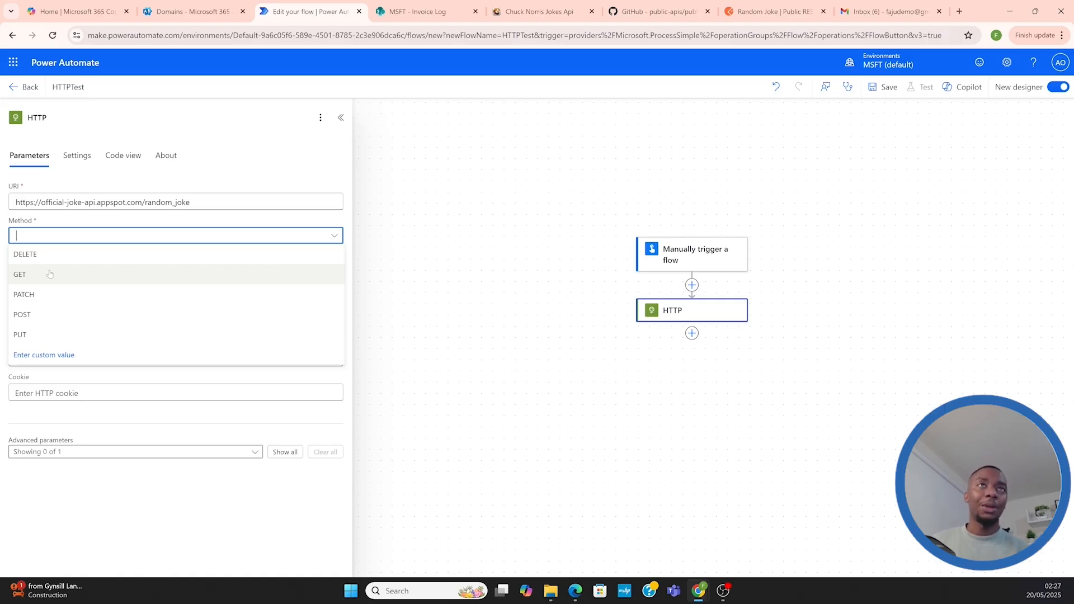
left_click(50, 274)
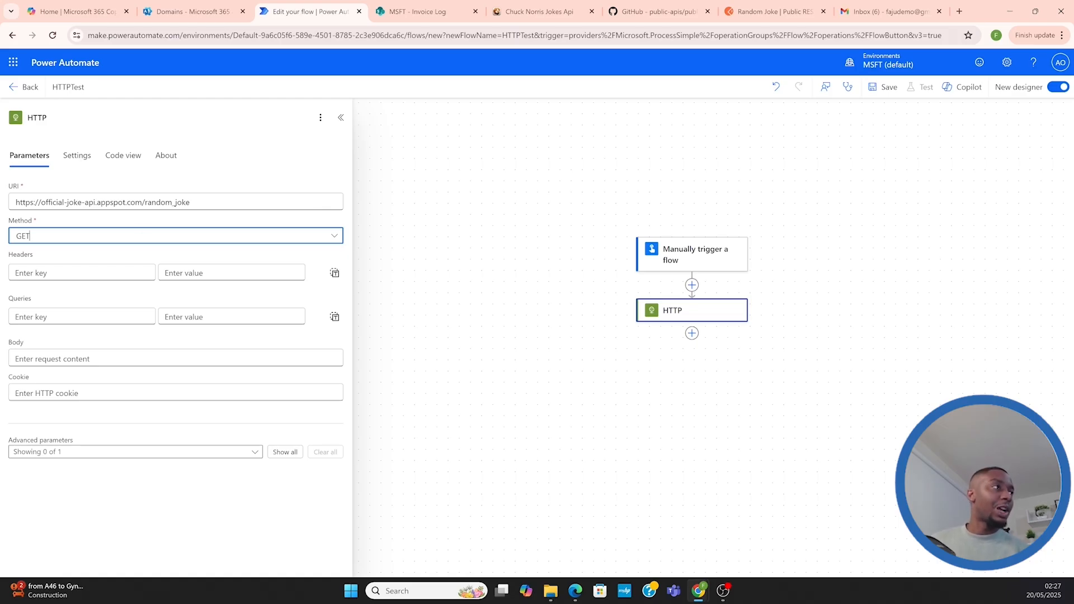
left_click(204, 255)
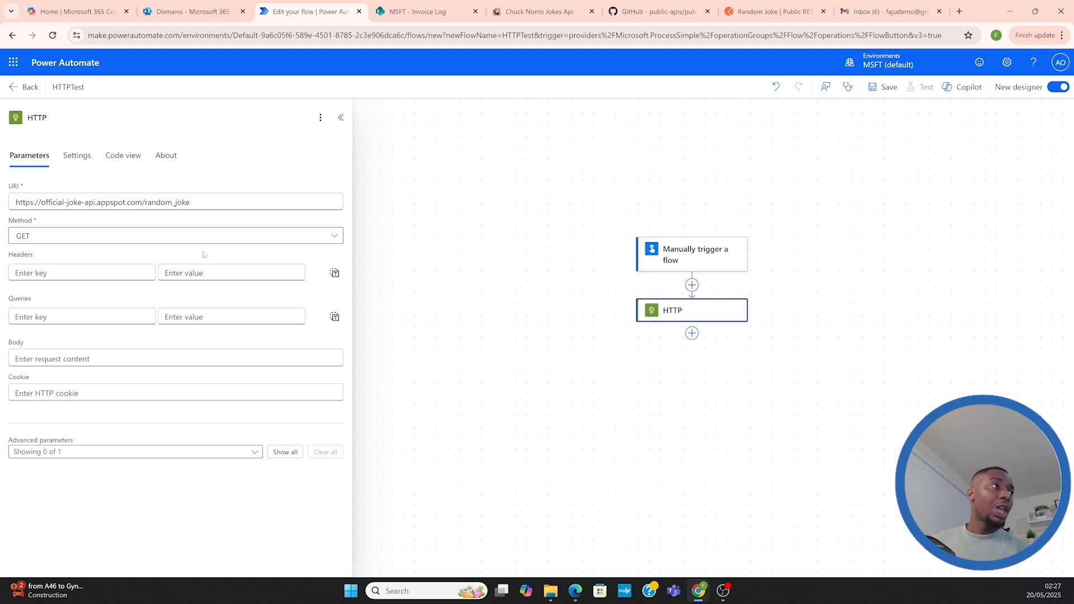
Review the Random Joke request URL in Postman, and return to Power Automate to inspect the HTTP action's header key and value fields
left_click(754, 16)
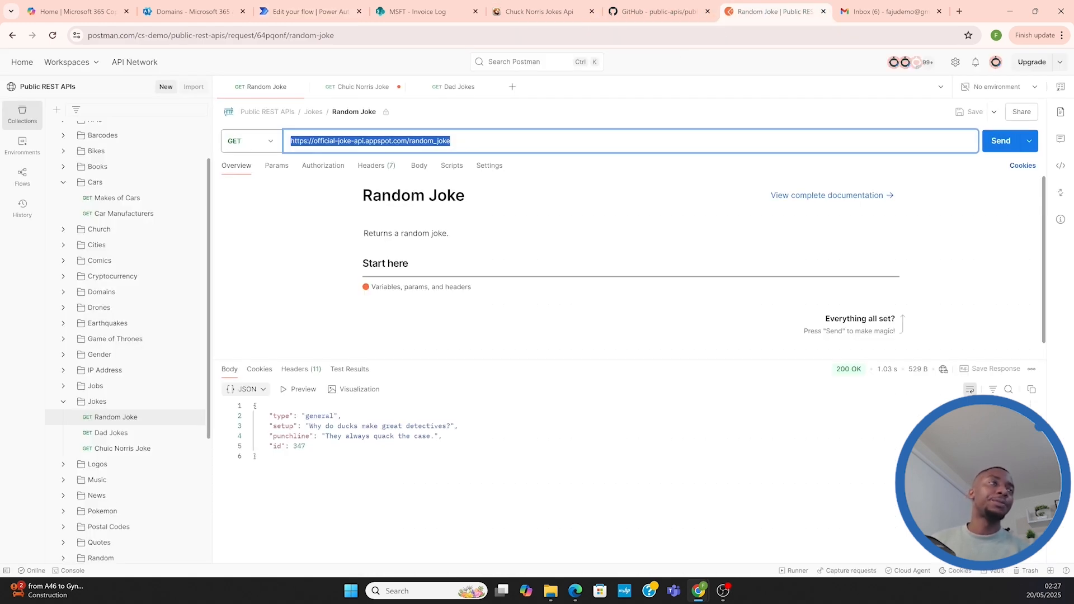
left_click(451, 141)
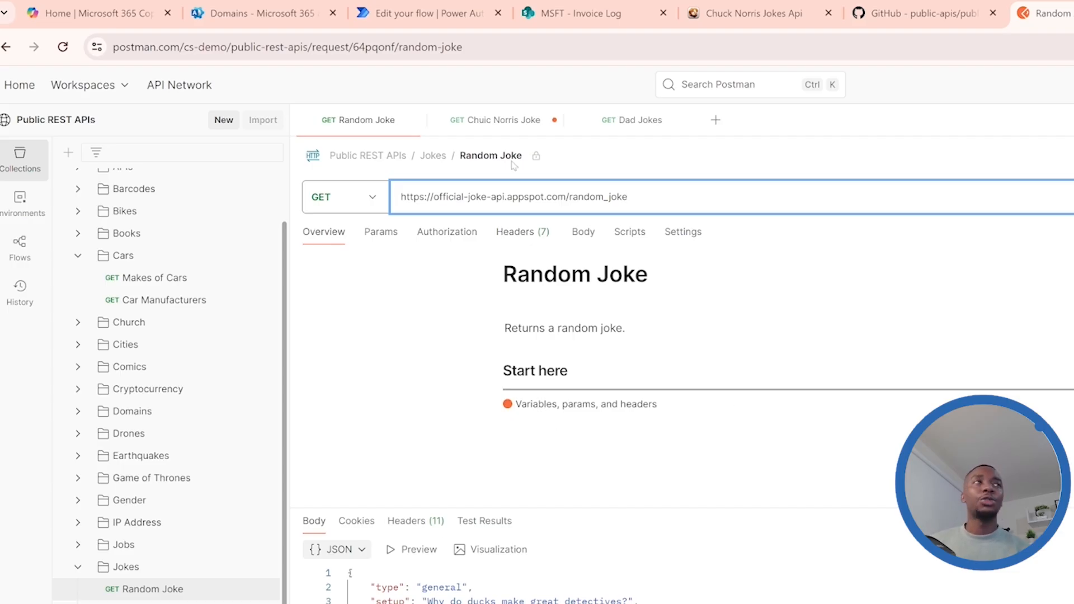
left_click(431, 13)
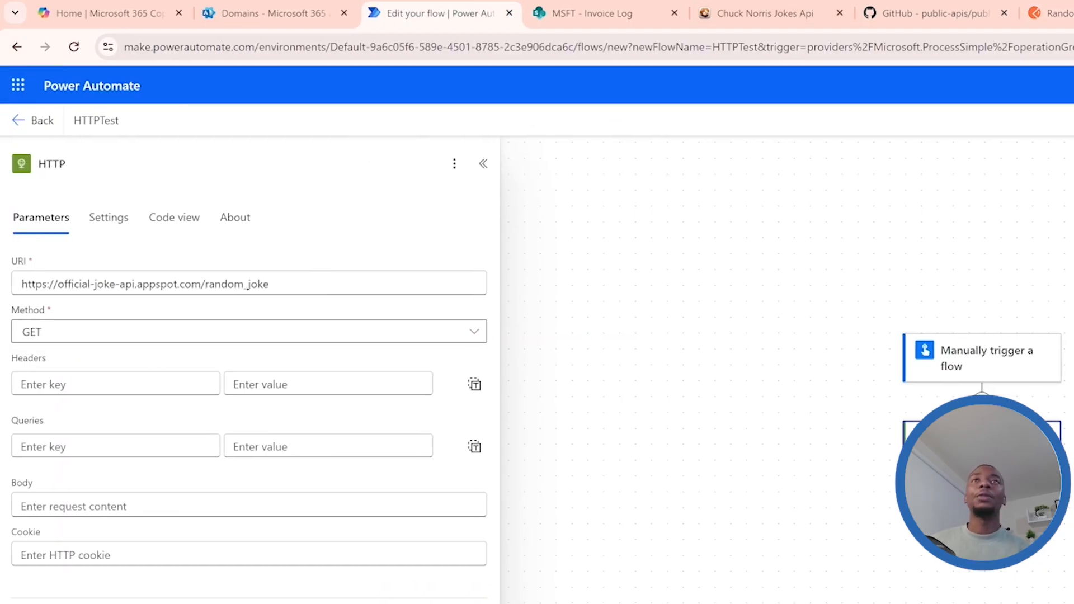
left_click(115, 384)
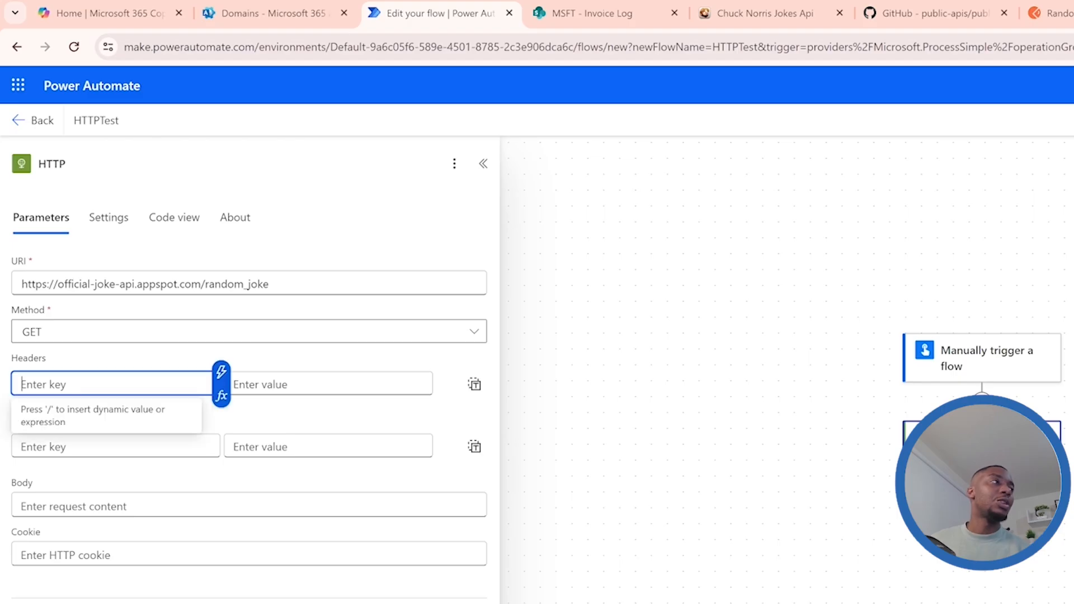
left_click(328, 384)
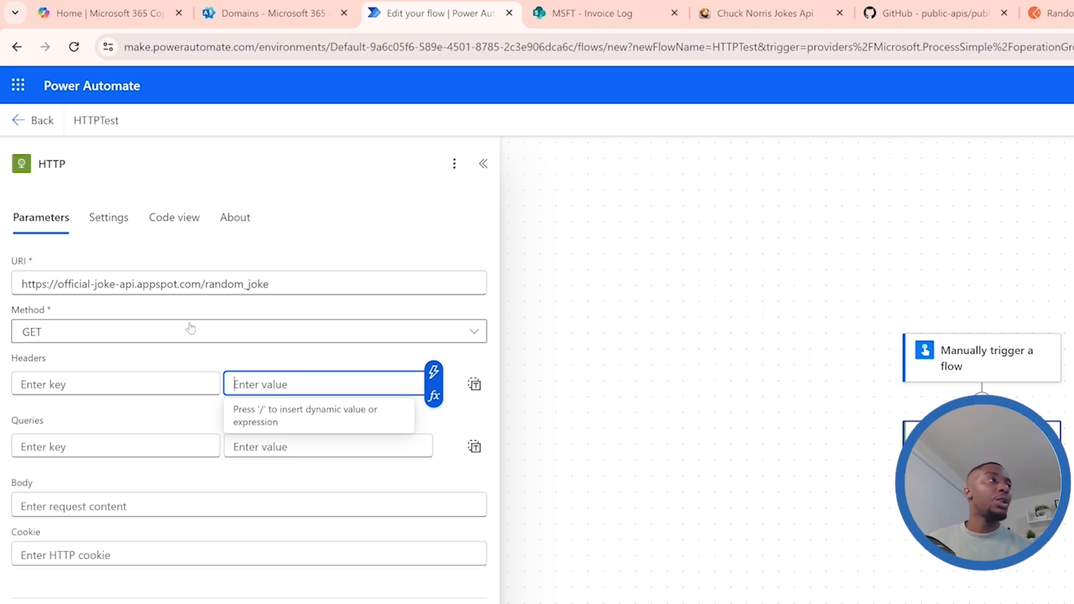
left_click(341, 248)
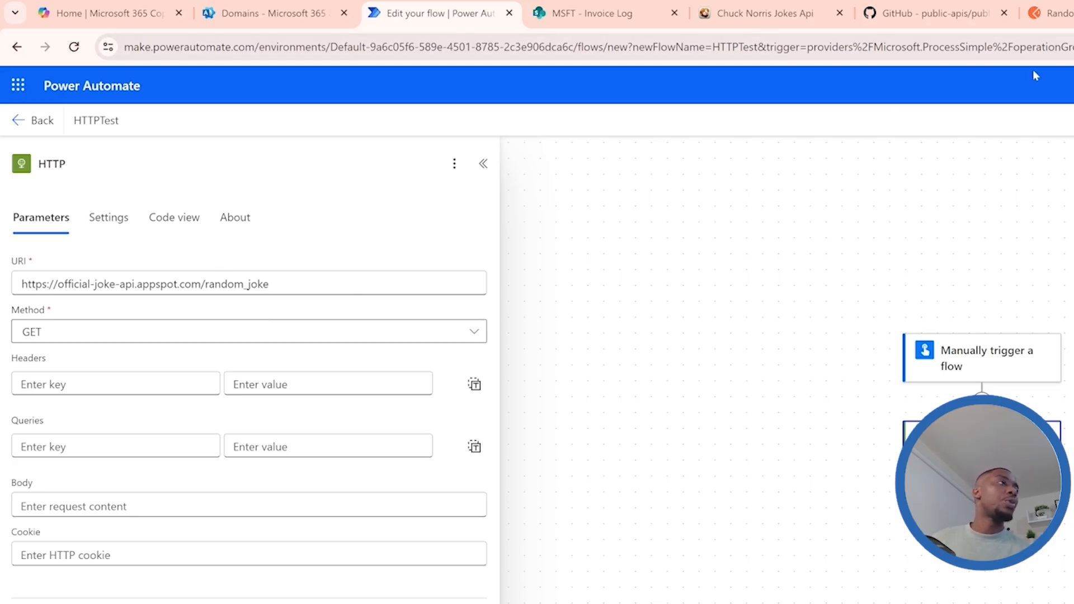
Check the Random Joke request's query parameters in Postman and compare them with the HTTP action's headers and queries in Power Automate
left_click(1057, 15)
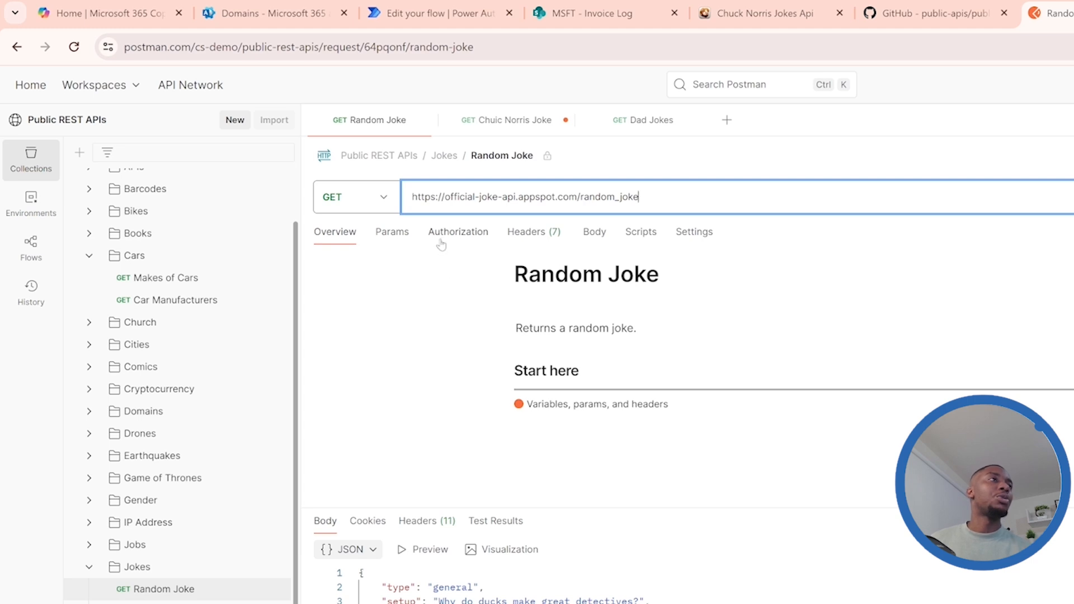
left_click(392, 242)
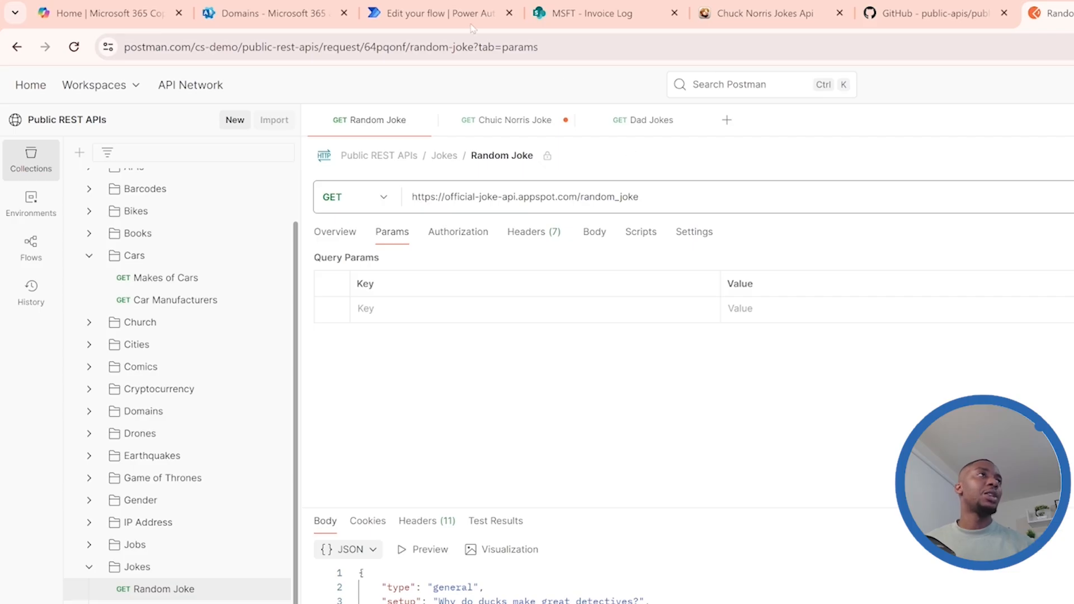
mouse_move(432, 19)
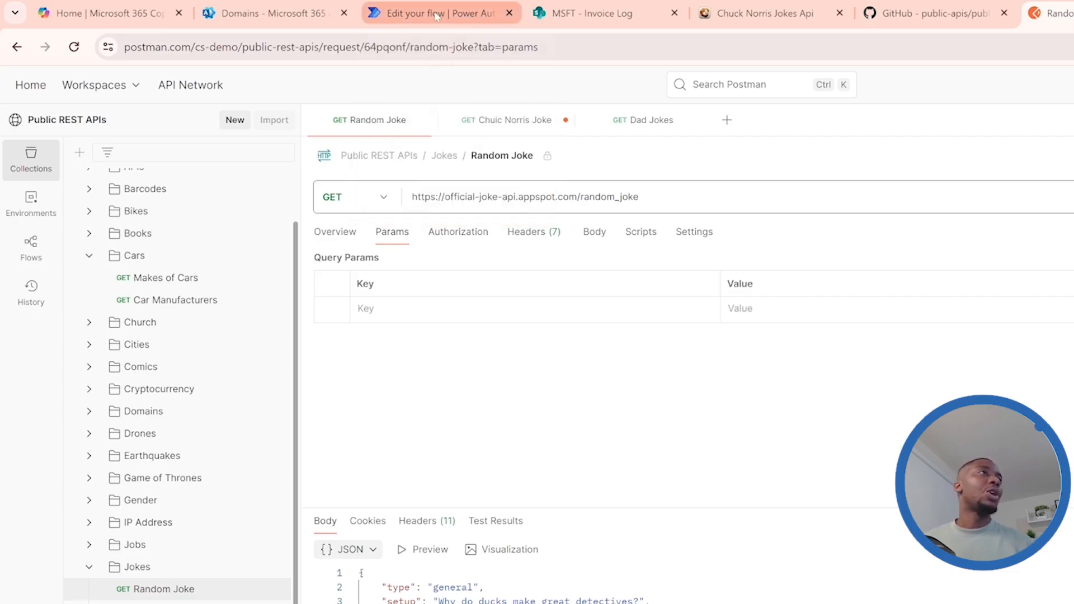
left_click(436, 16)
left_click(112, 385)
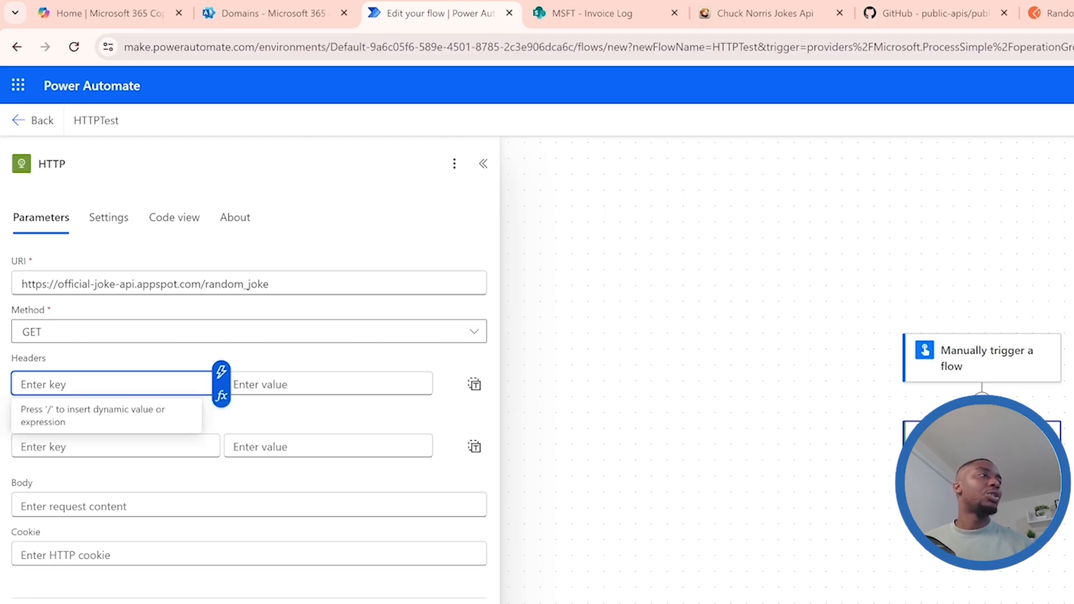
left_click(302, 384)
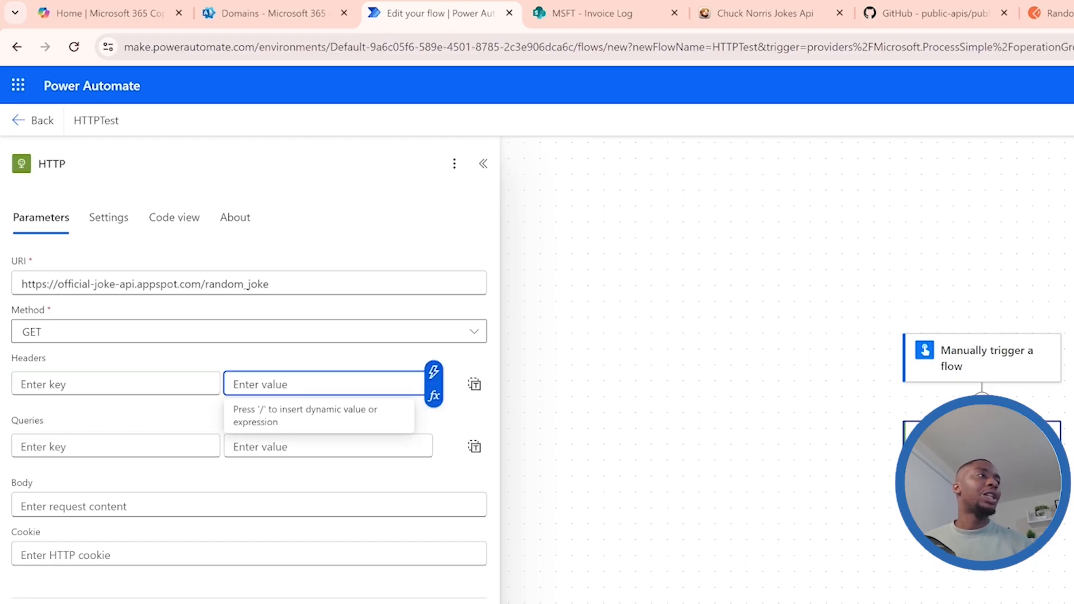
key("shift+Tab")
left_click(115, 446)
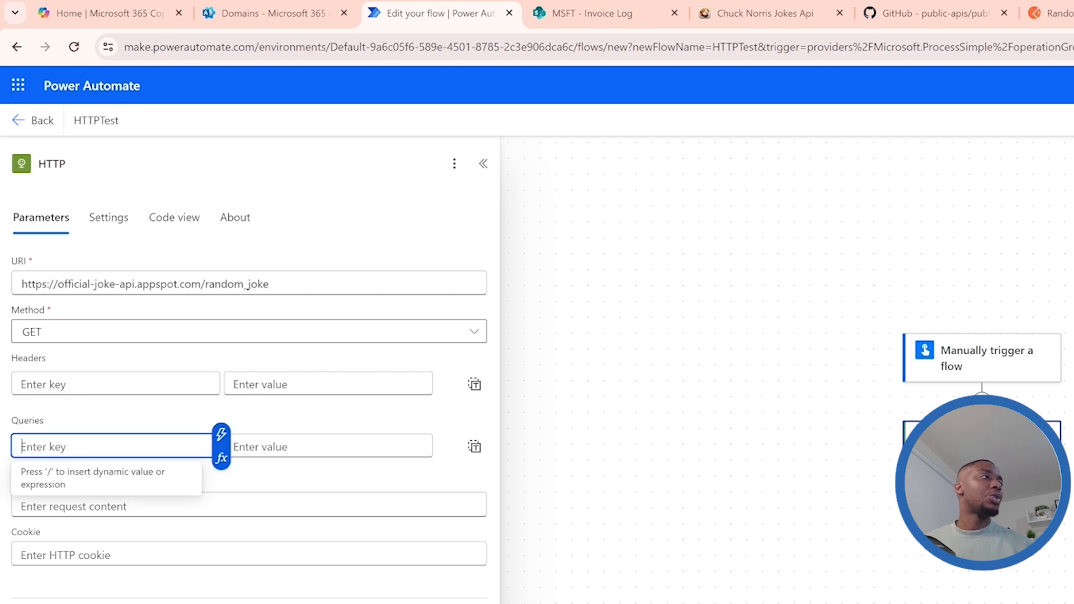
left_click(314, 415)
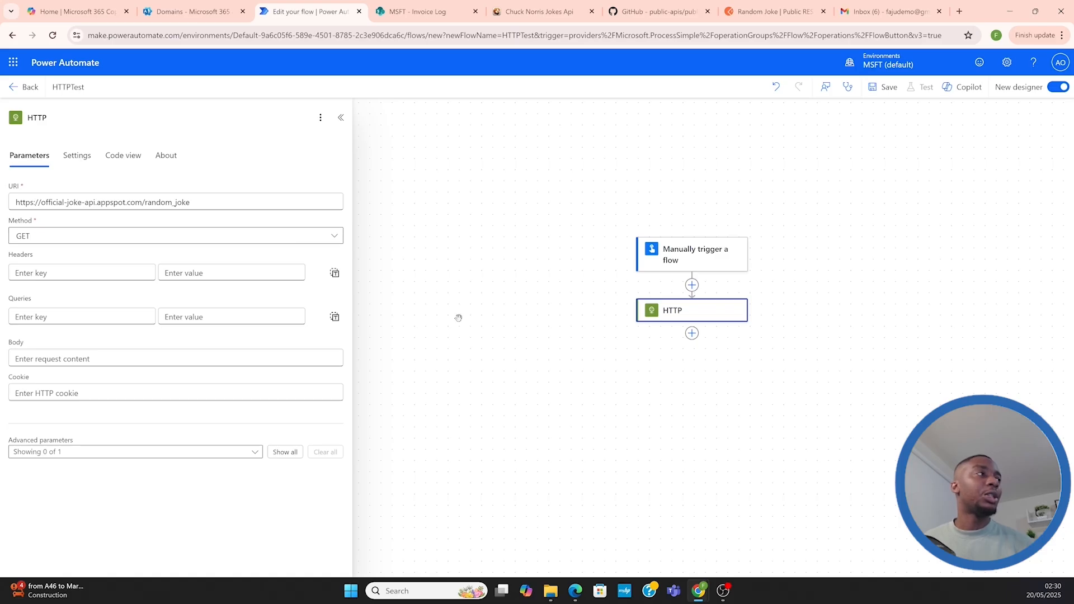
Save the HTTPTest flow and run a manual test of it
left_click(884, 88)
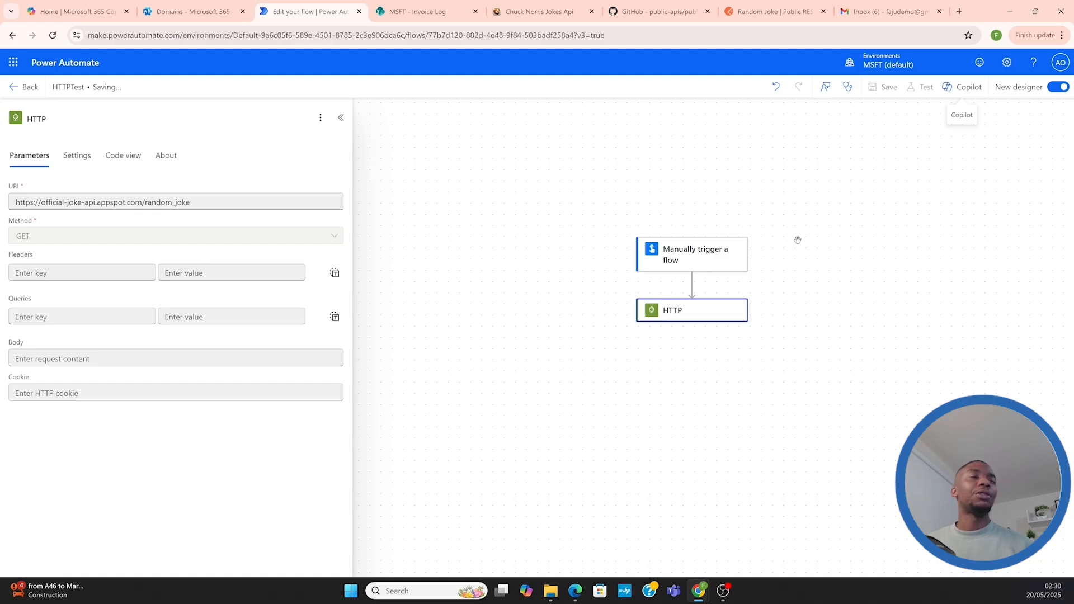
left_click(921, 87)
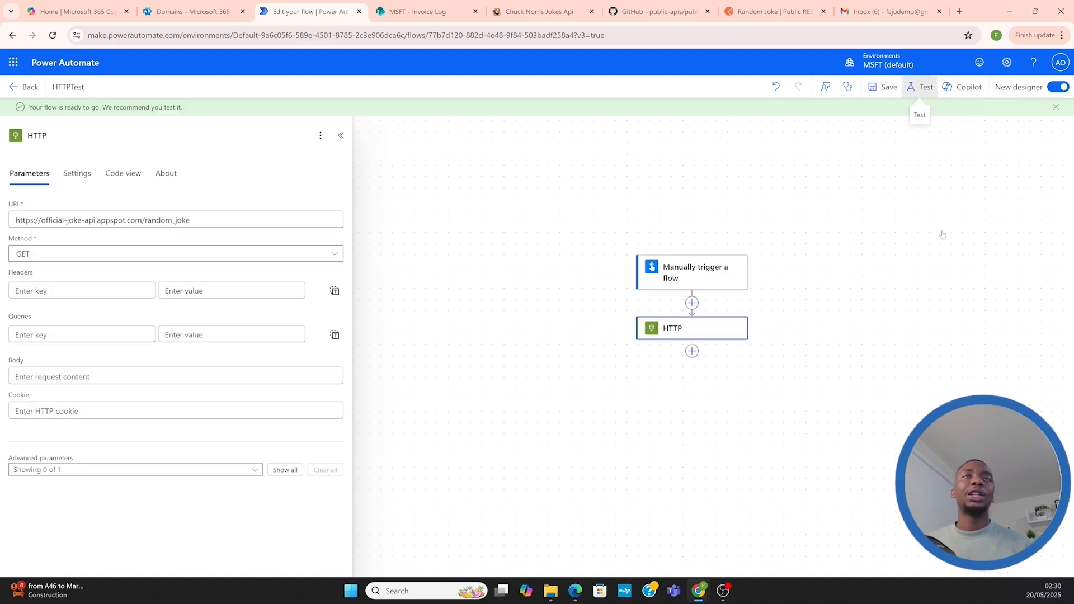
left_click(881, 118)
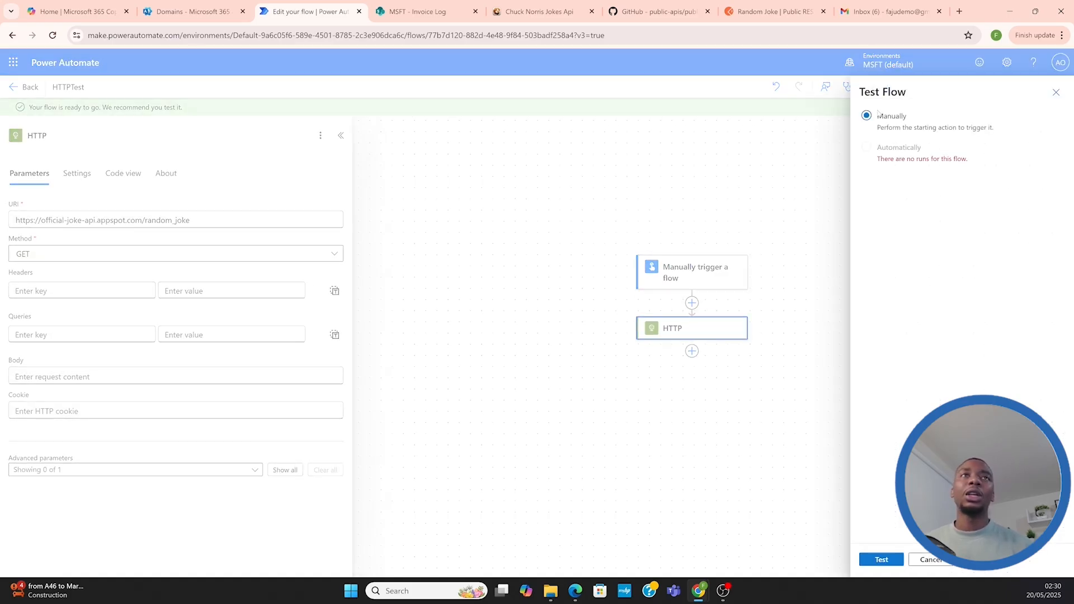
left_click(870, 561)
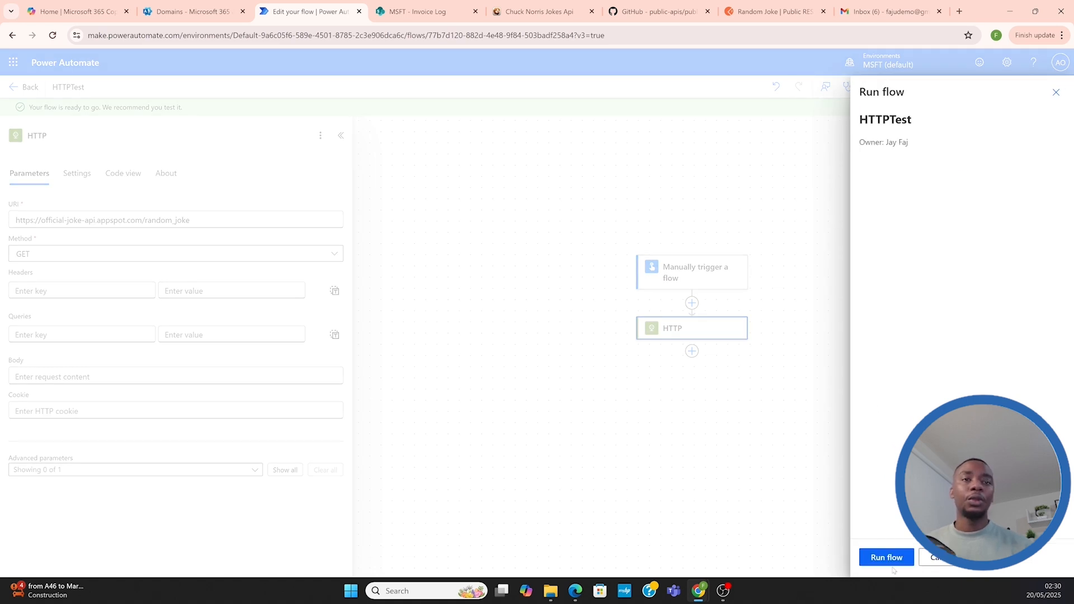
left_click(890, 563)
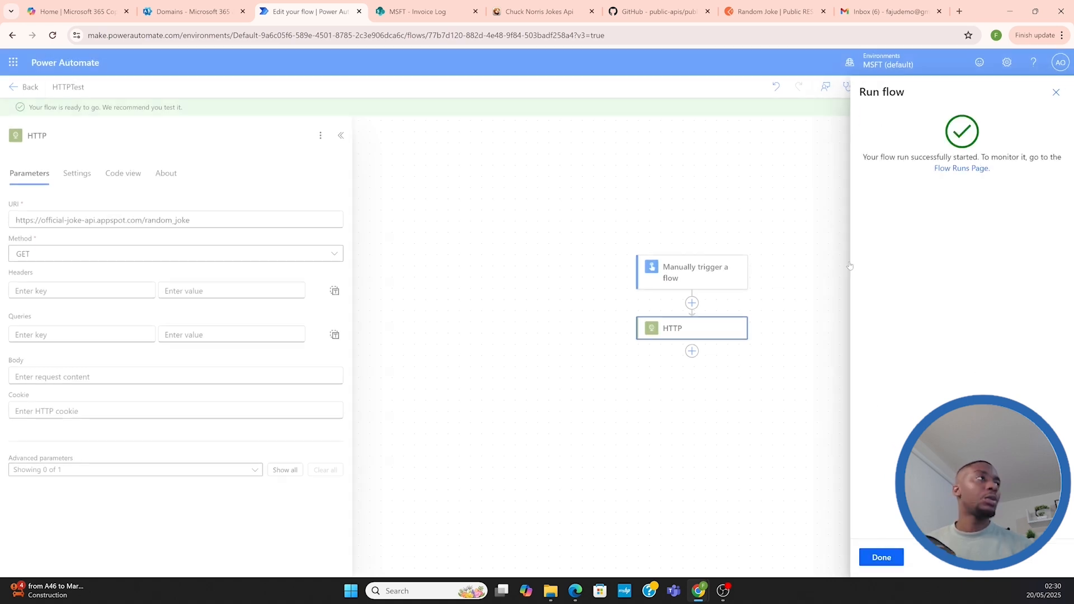
left_click(887, 558)
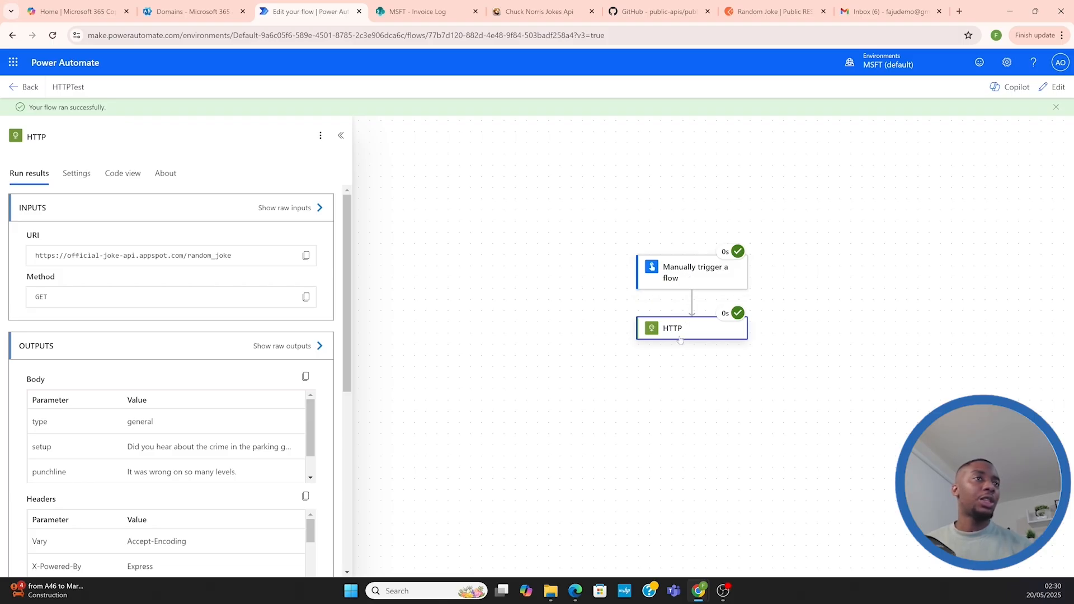
Examine the HTTP action's output body and raw outputs, including the status code, and compare them with the Random Joke response in Postman
scroll(139, 436, "down", 1)
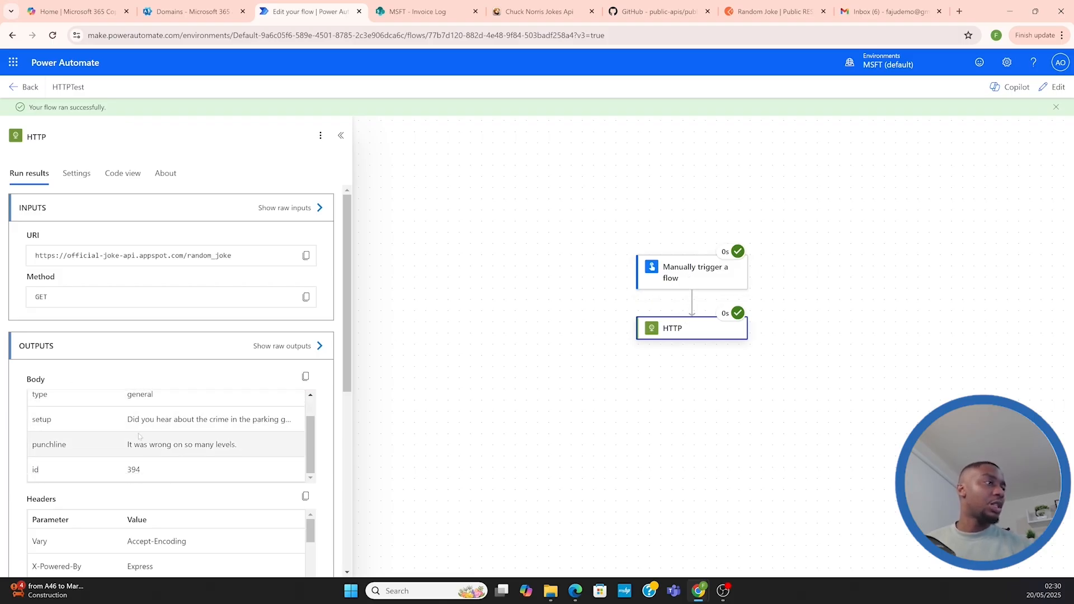
scroll(139, 436, "up", 1)
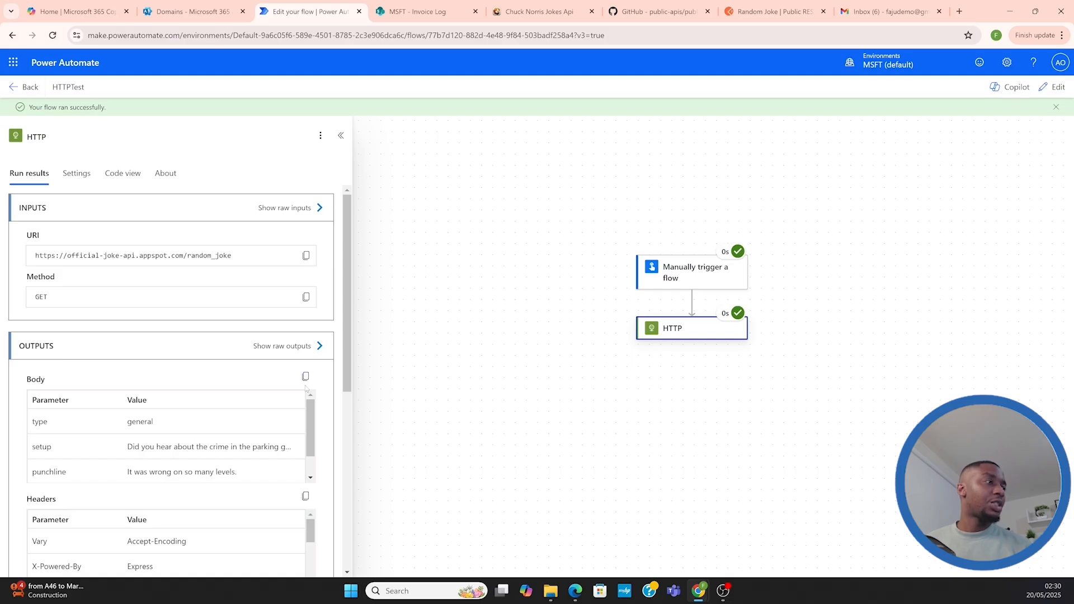
left_click(286, 347)
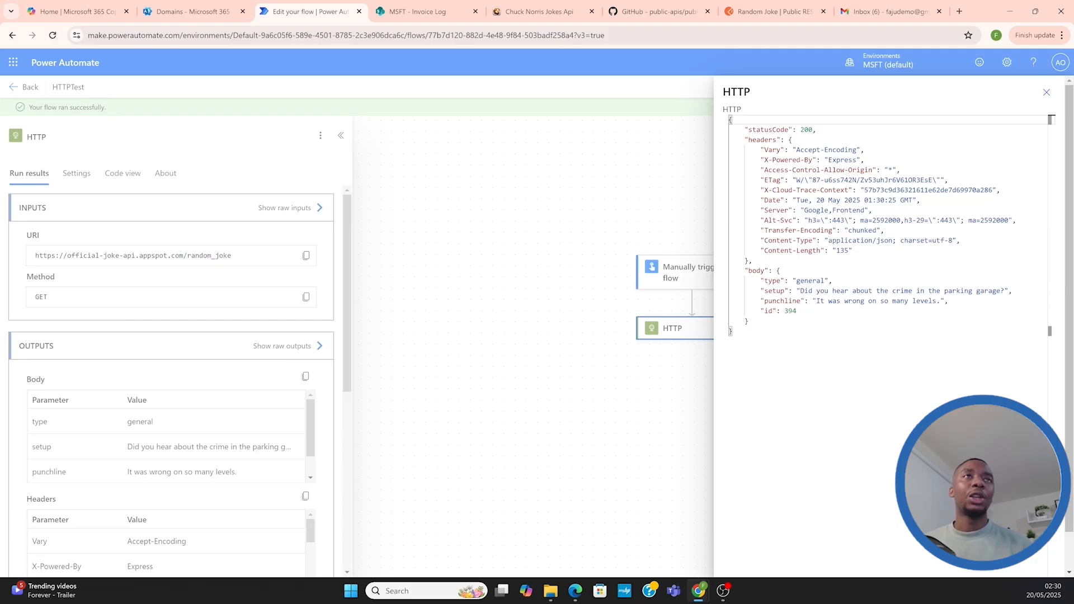
left_click_drag(801, 130, 813, 130)
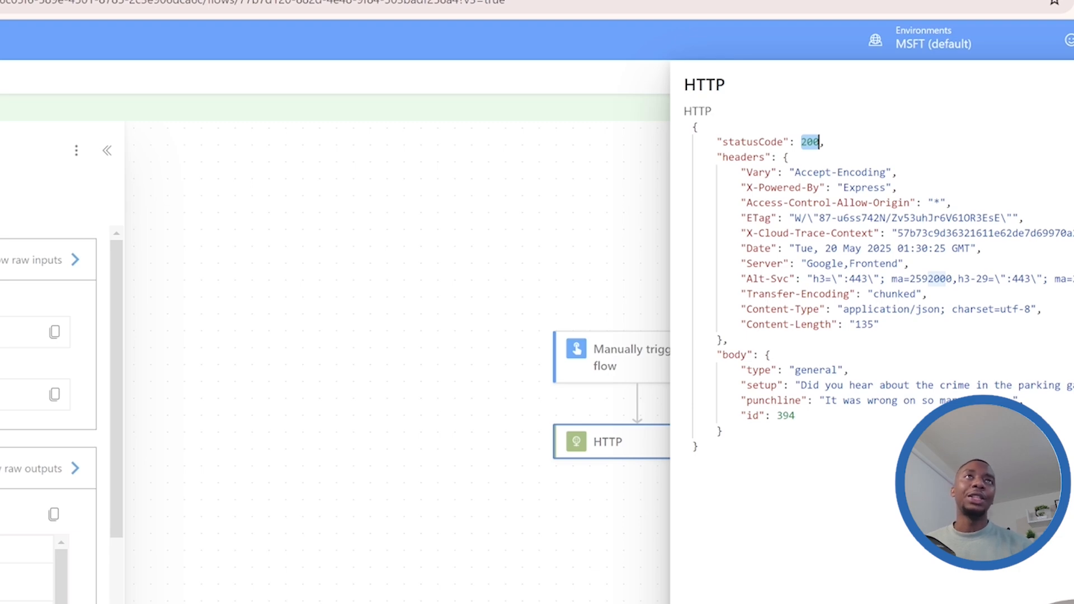
left_click(772, 11)
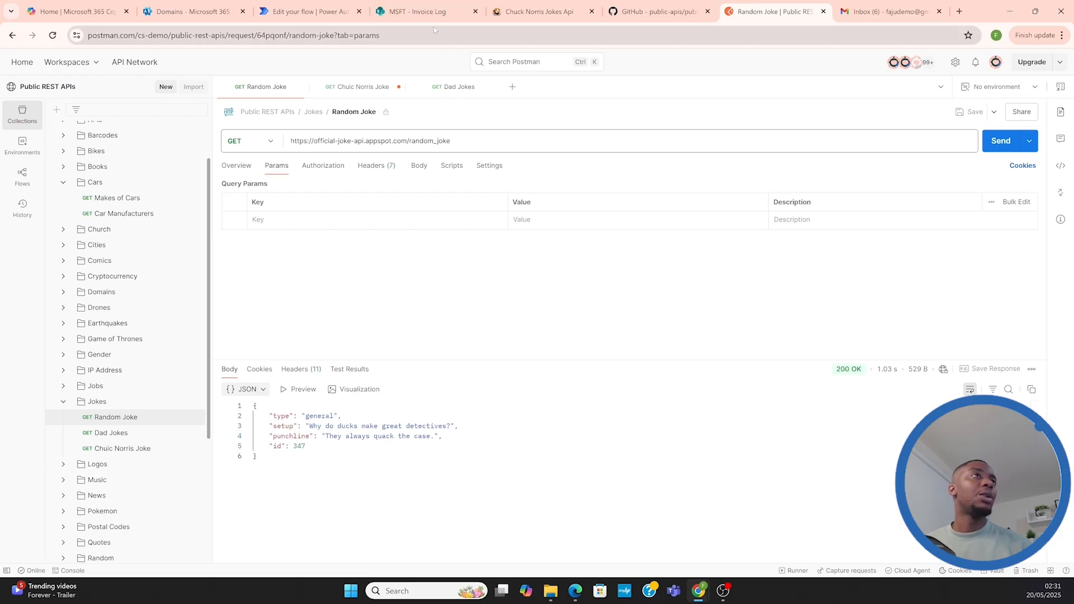
left_click(301, 18)
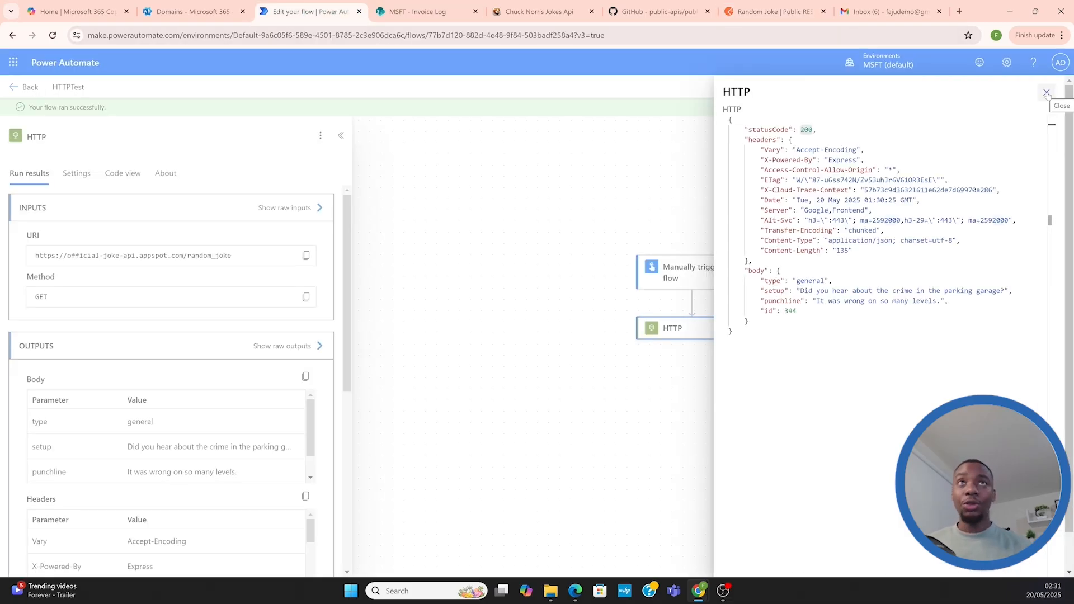
left_click(1046, 93)
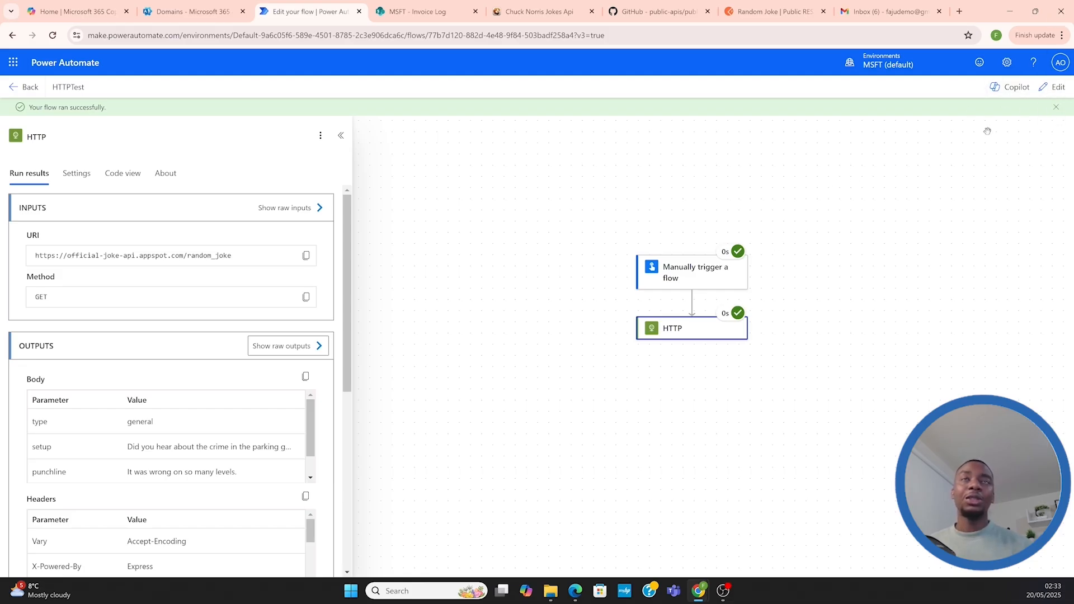
Return the flow to editing and add a Gmail Send email (V2) action after the HTTP action
left_click(1045, 89)
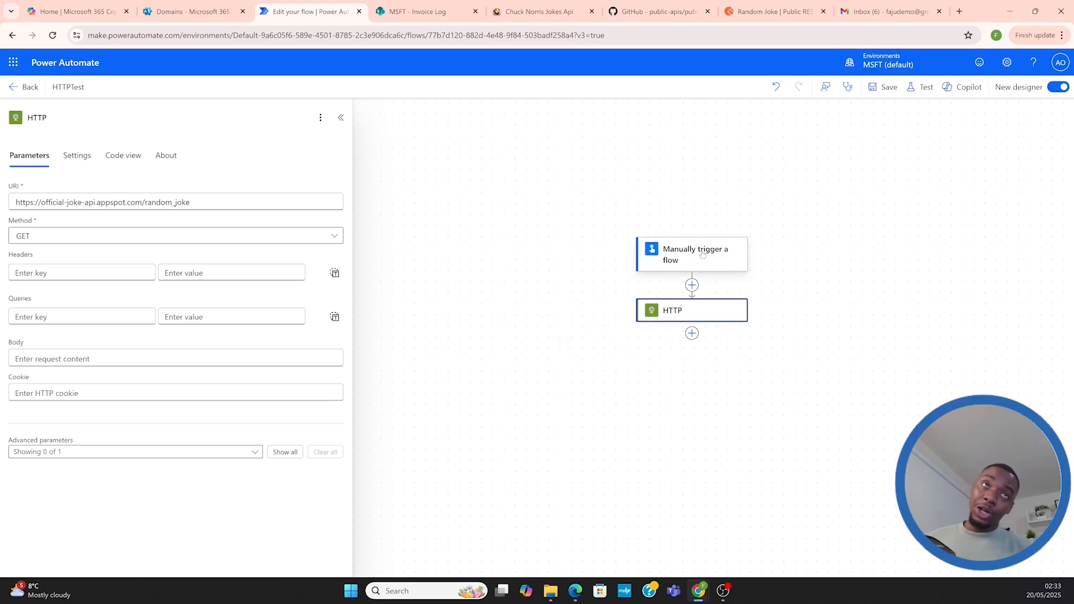
left_click(693, 333)
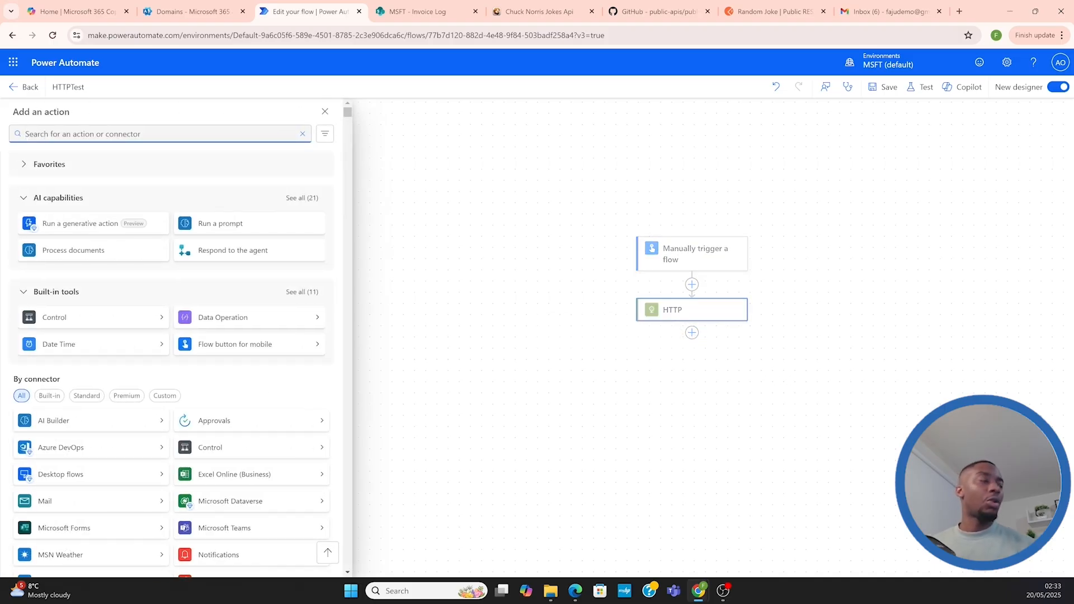
type("gm")
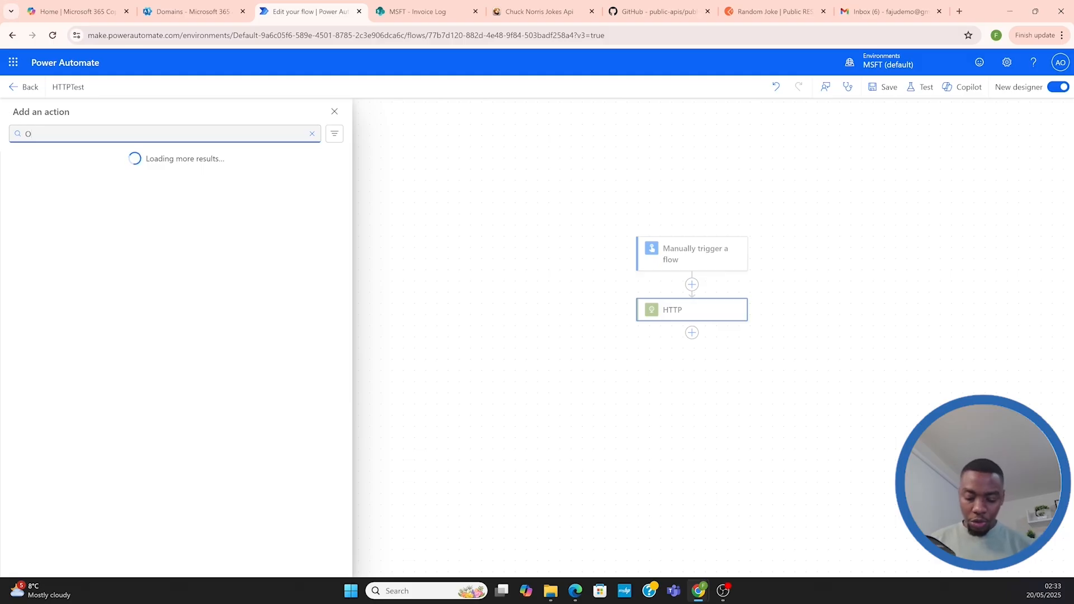
type("ail")
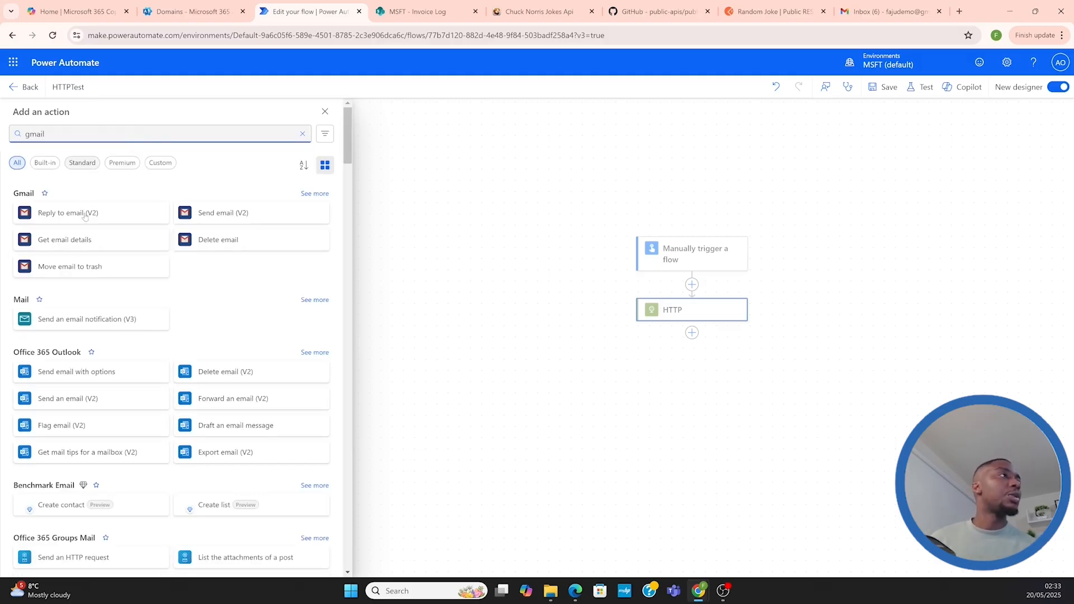
left_click(221, 215)
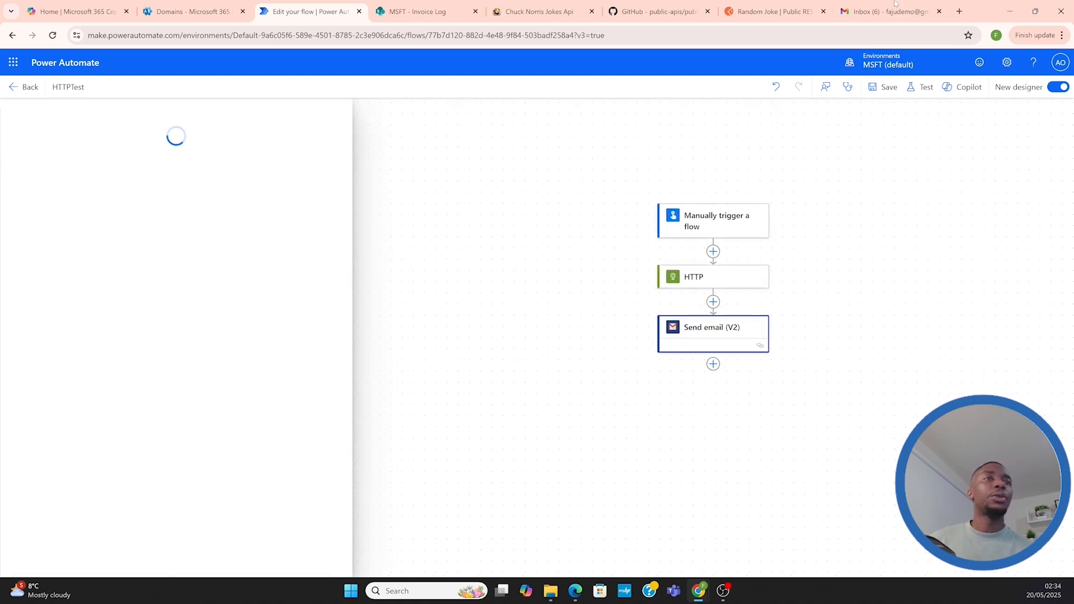
Copy the account's e-mail address from Gmail and enter it as the recipient of the Send email (V2) action
left_click(907, 16)
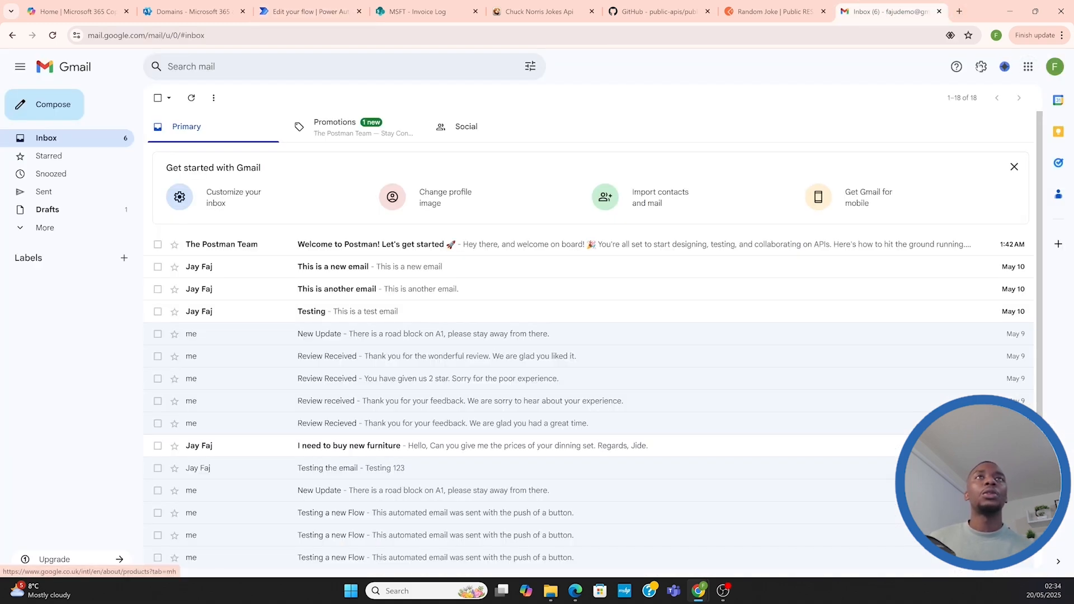
left_click(1055, 67)
left_click_drag(993, 102, 908, 101)
key("ctrl+c")
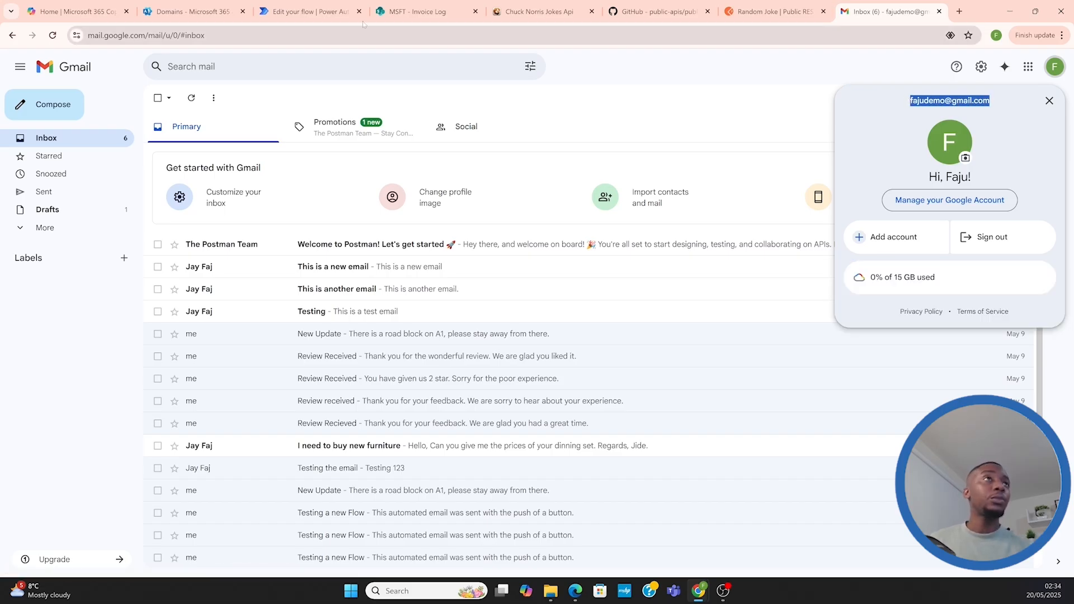
left_click(308, 11)
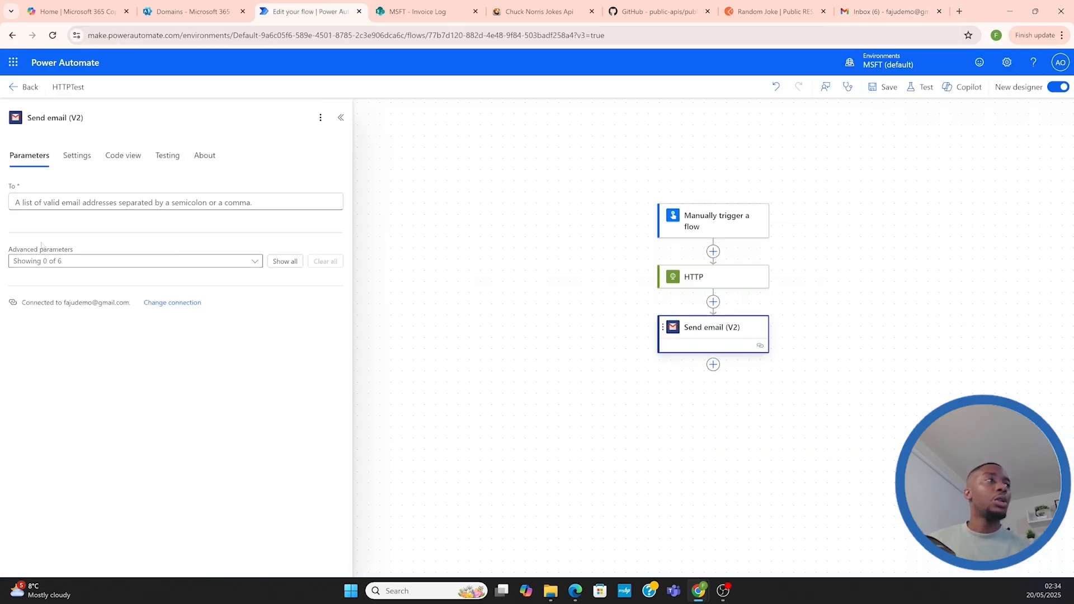
left_click(176, 202)
key("ctrl+v")
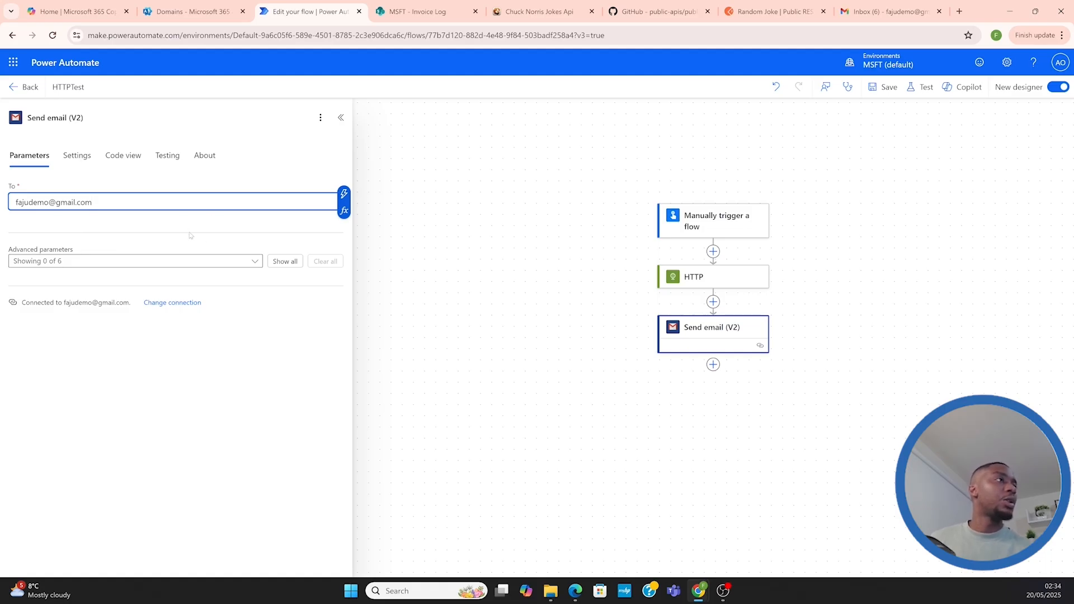
Add the Subject and Body parameters to the Send email (V2) action and set the subject to "New Joke"
left_click(224, 262)
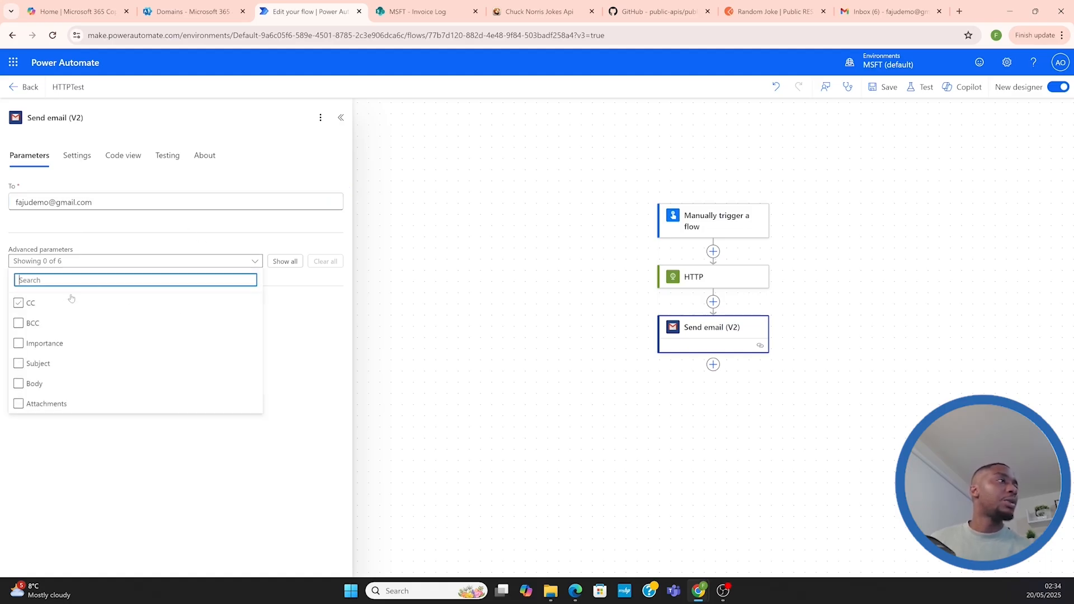
left_click(18, 364)
left_click(22, 386)
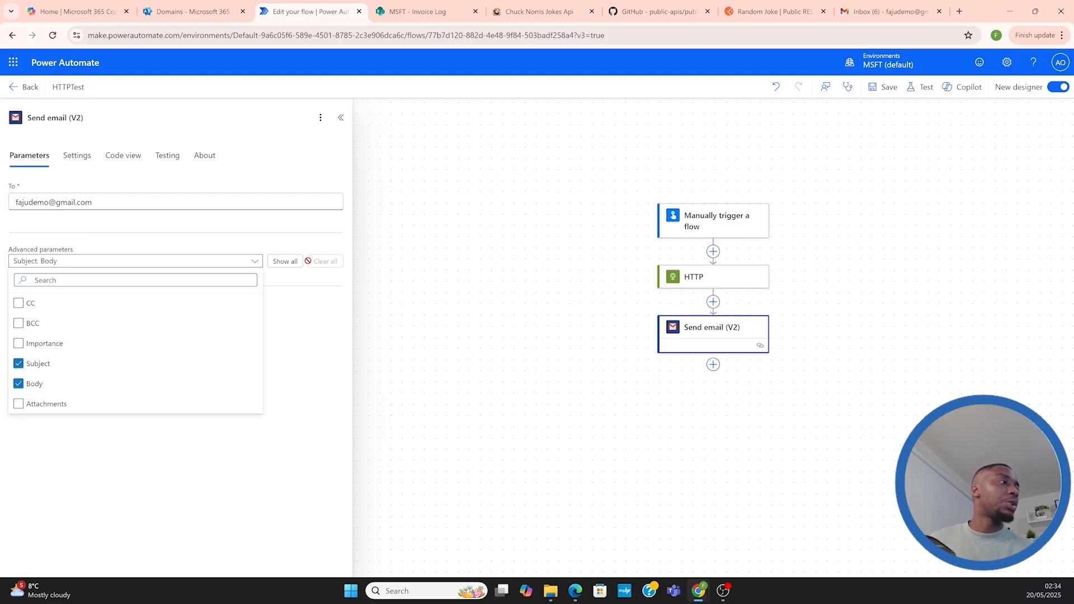
left_click(289, 323)
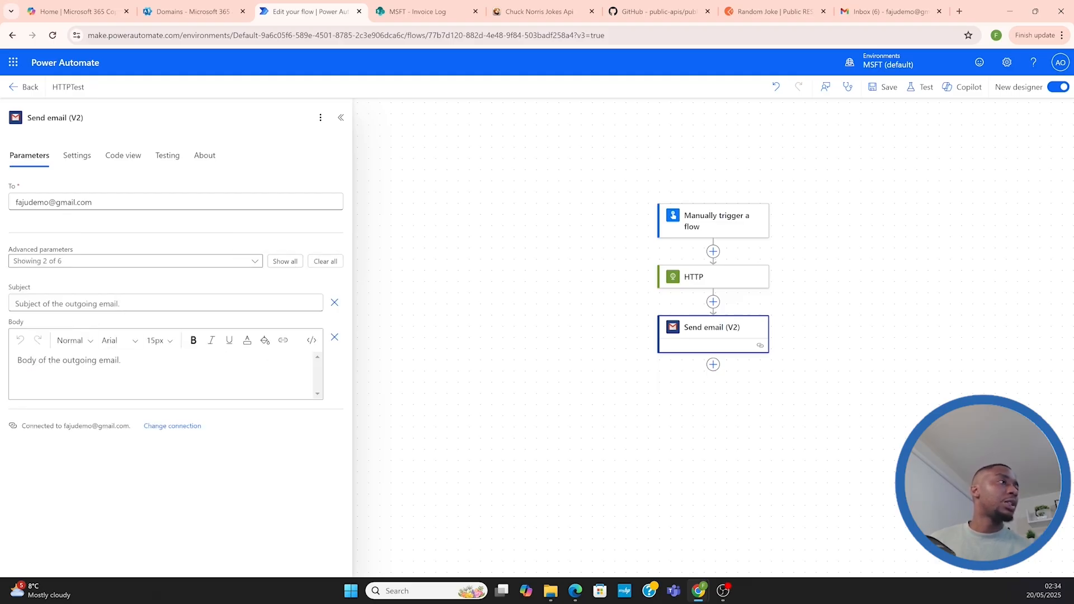
left_click(73, 303)
type("New")
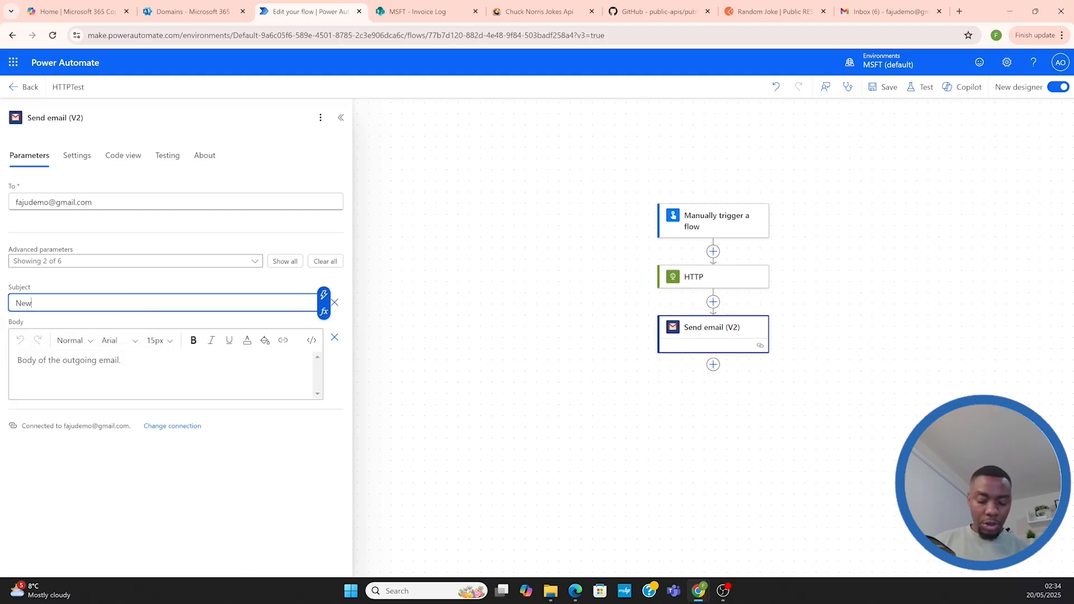
type(" Joke")
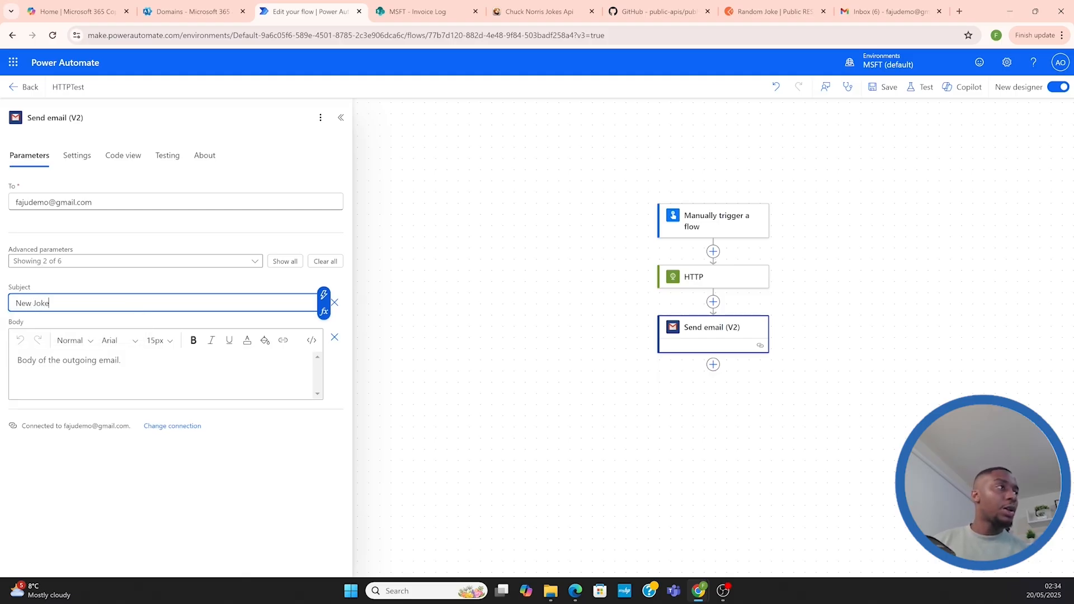
Review the Random Joke response body and its JSON format in Postman, and return to the email's body in Power Automate
left_click(67, 364)
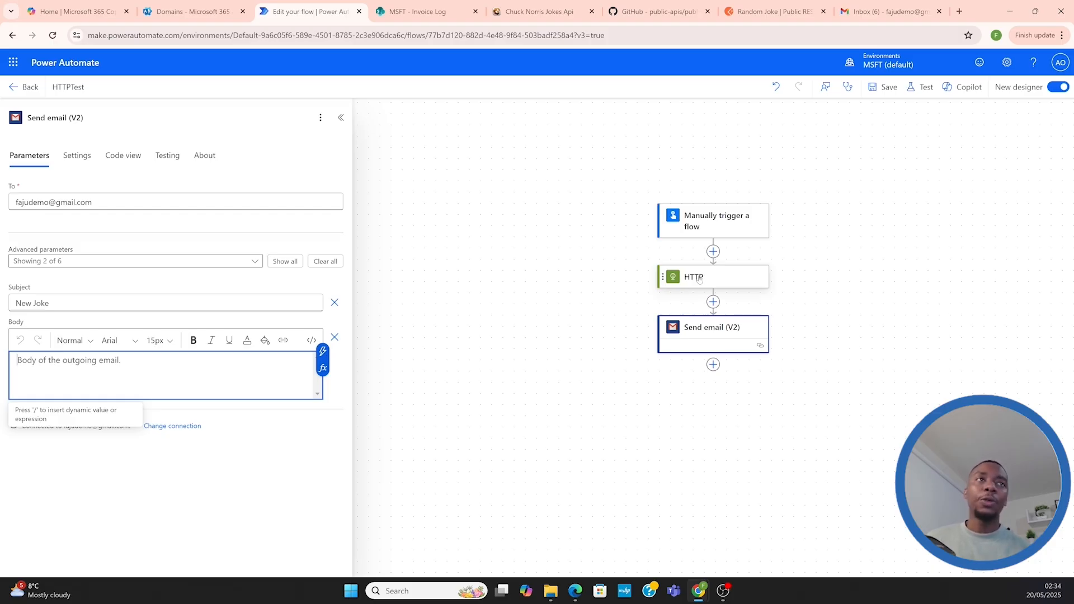
left_click(776, 17)
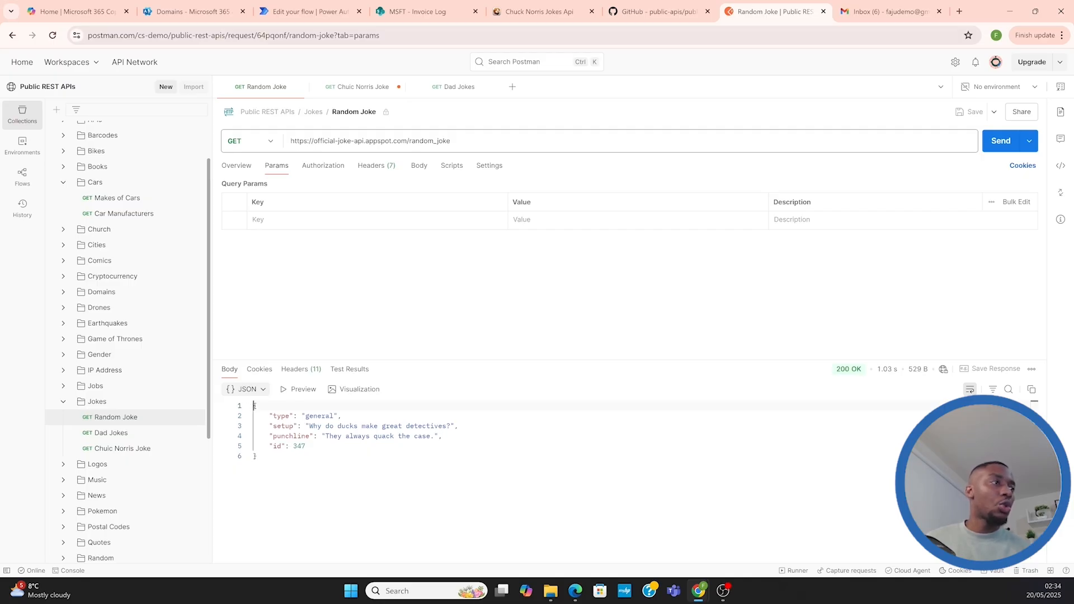
left_click_drag(255, 405, 255, 456)
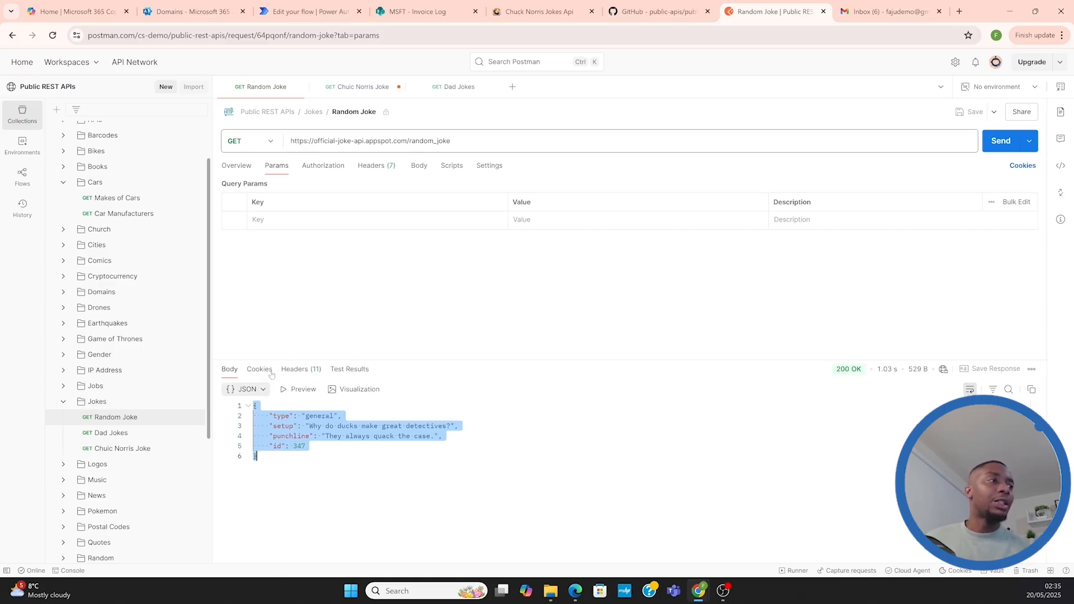
left_click(248, 389)
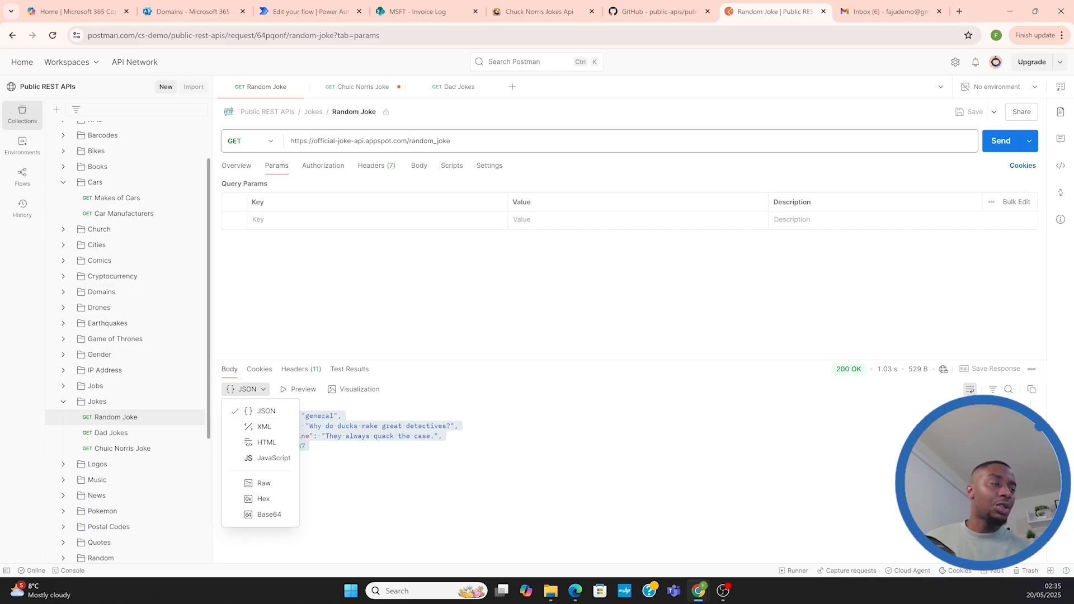
left_click(243, 412)
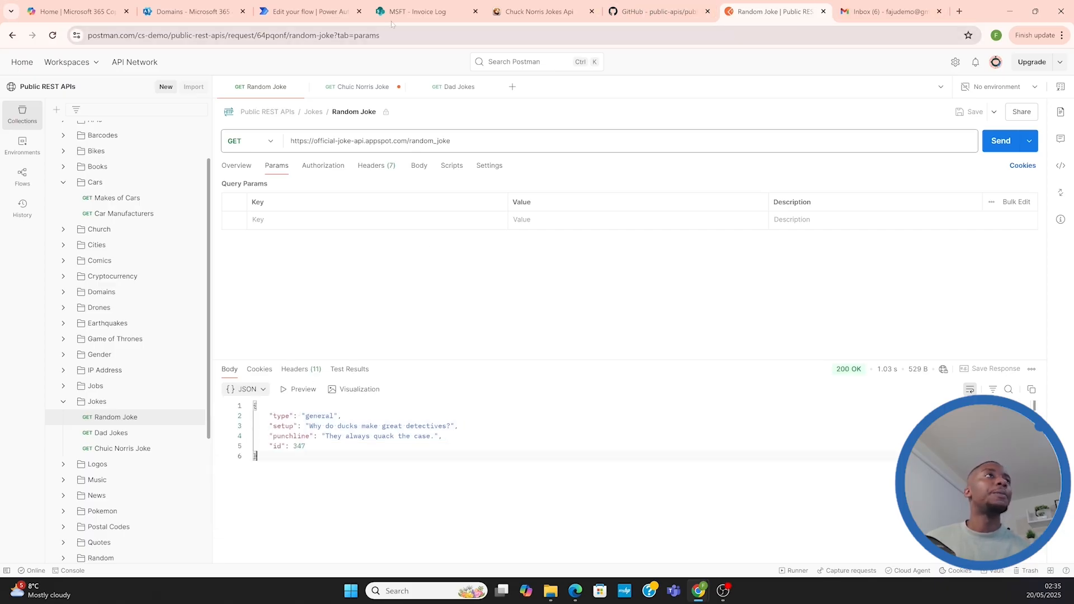
left_click(300, 14)
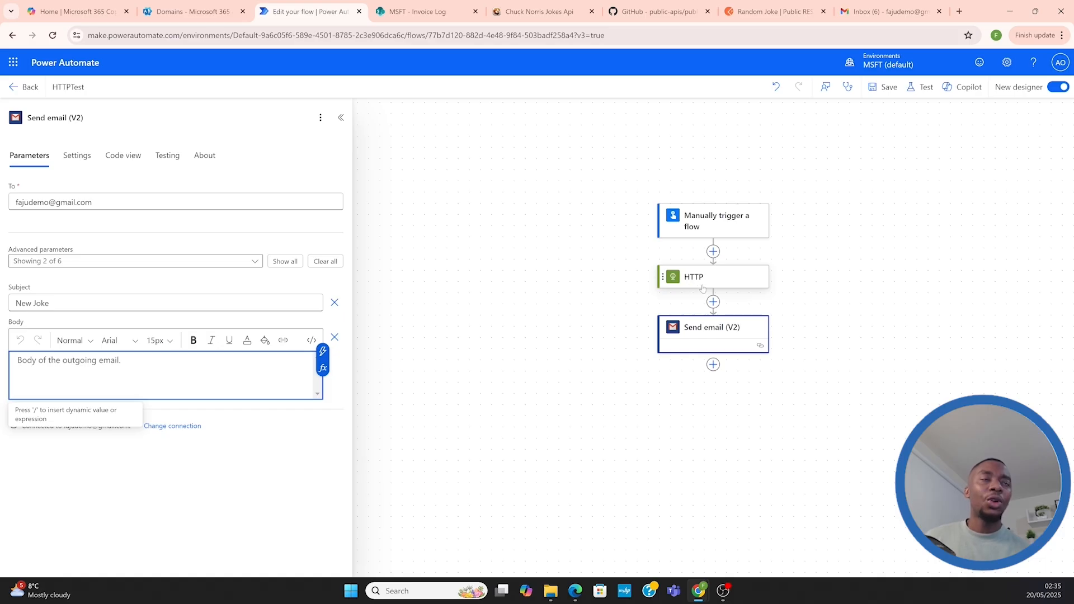
Insert the HTTP action's Body output as the email's body and save the flow
left_click(390, 365)
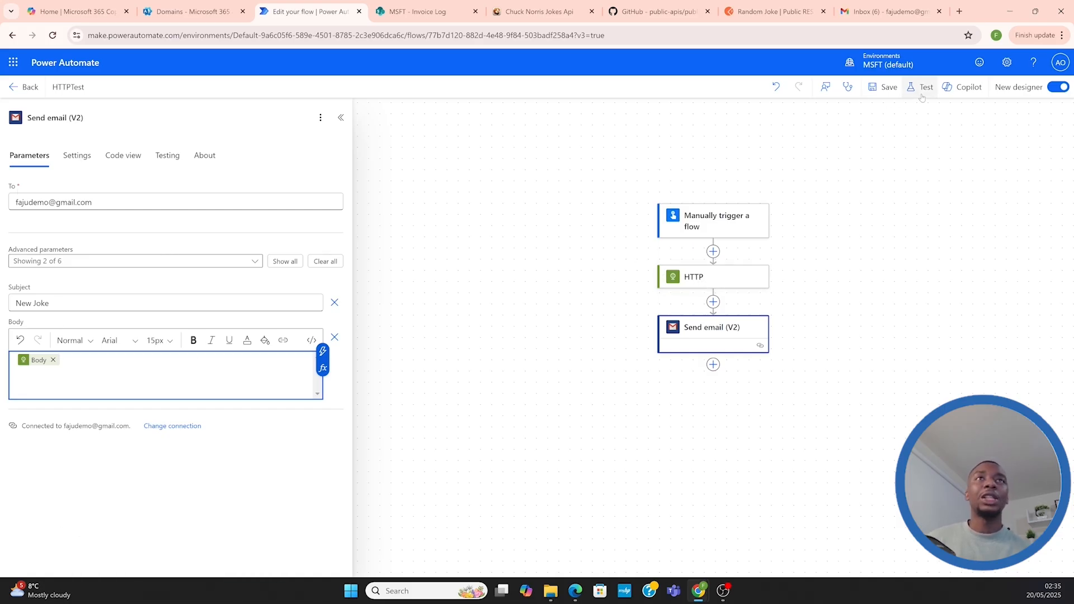
left_click(885, 90)
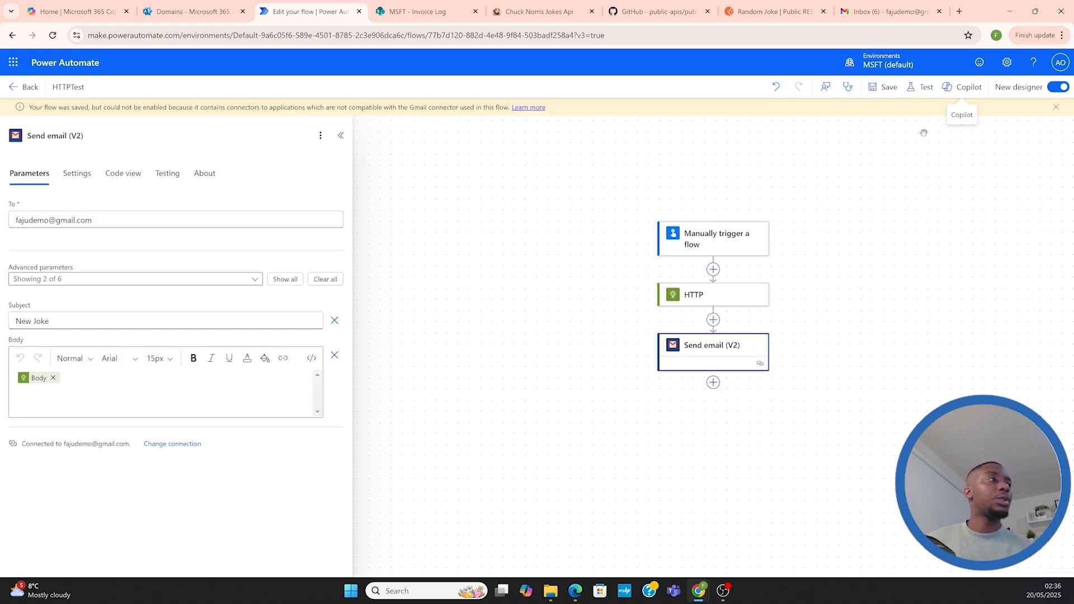
left_click(922, 88)
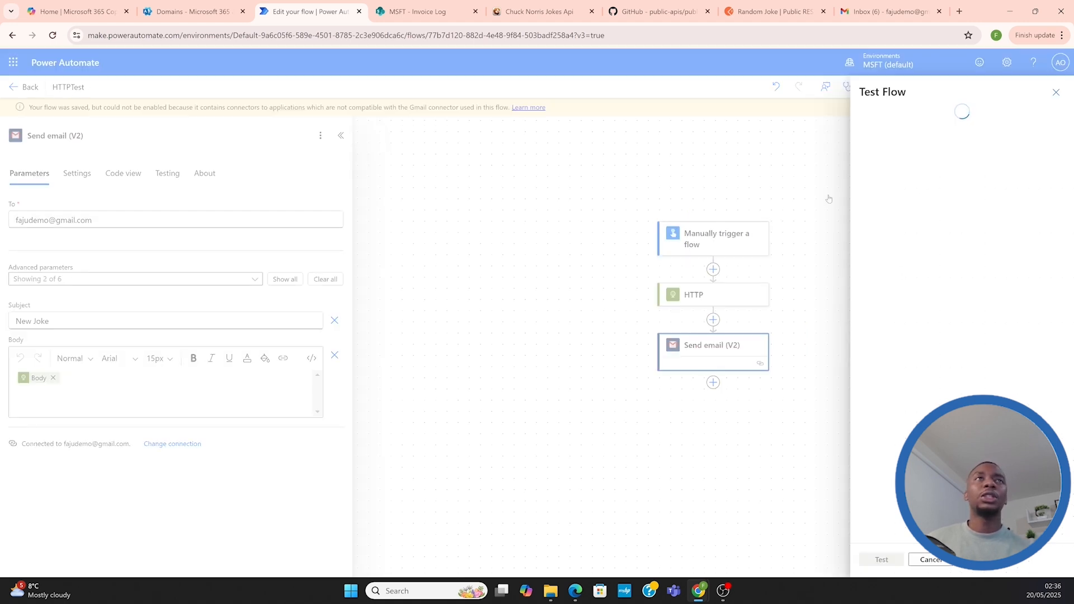
left_click(867, 115)
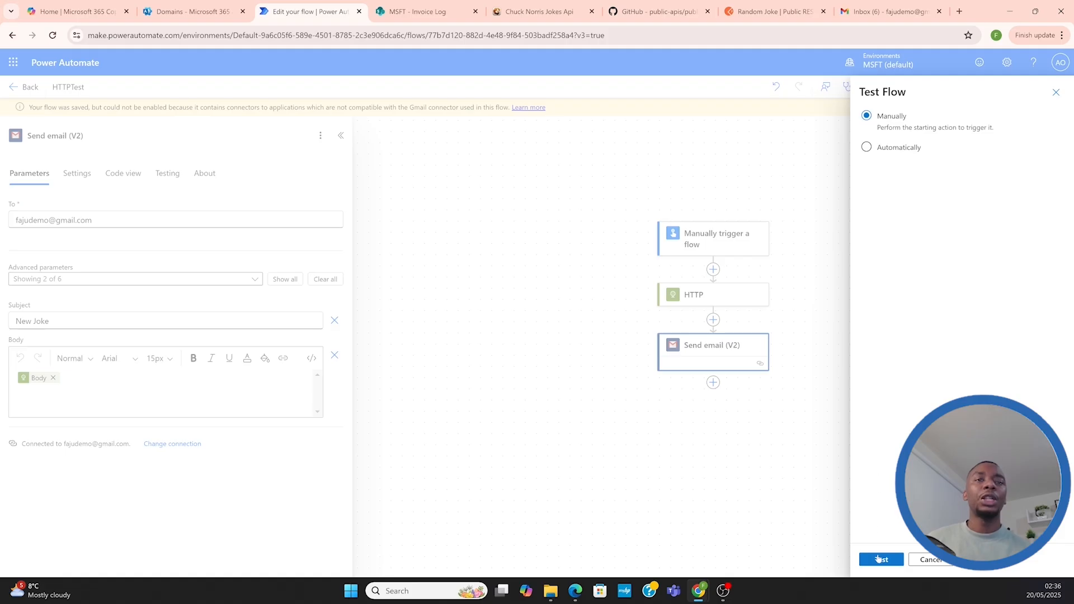
left_click(878, 559)
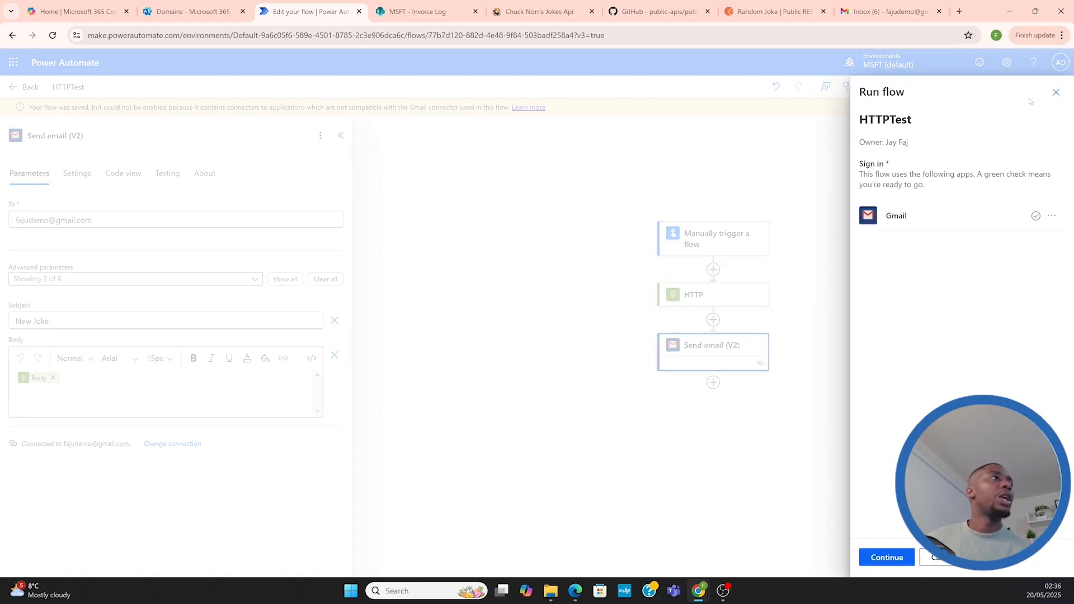
left_click(1056, 92)
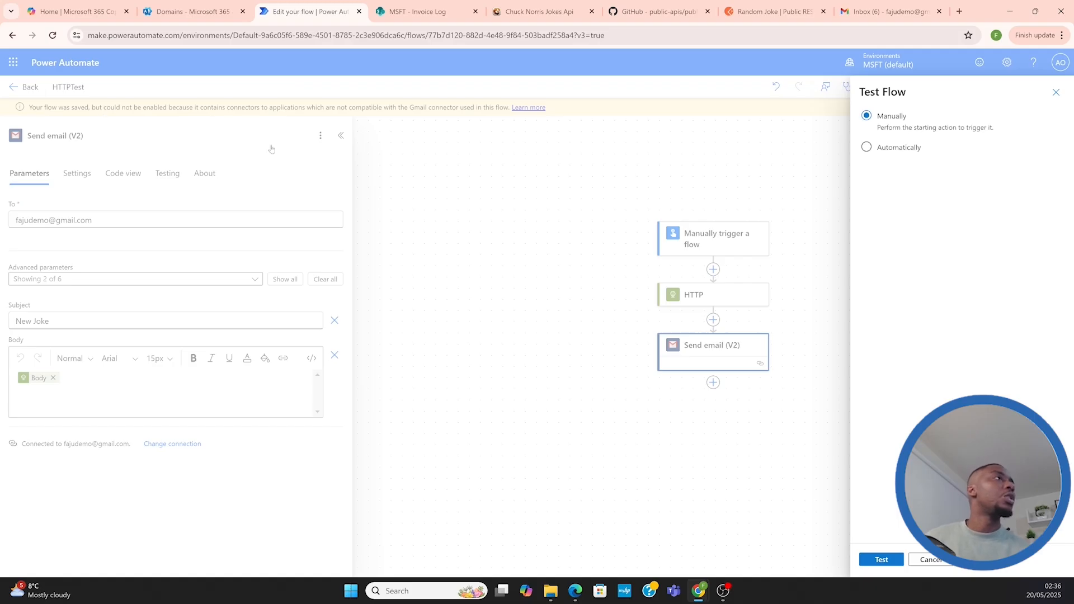
left_click(1056, 92)
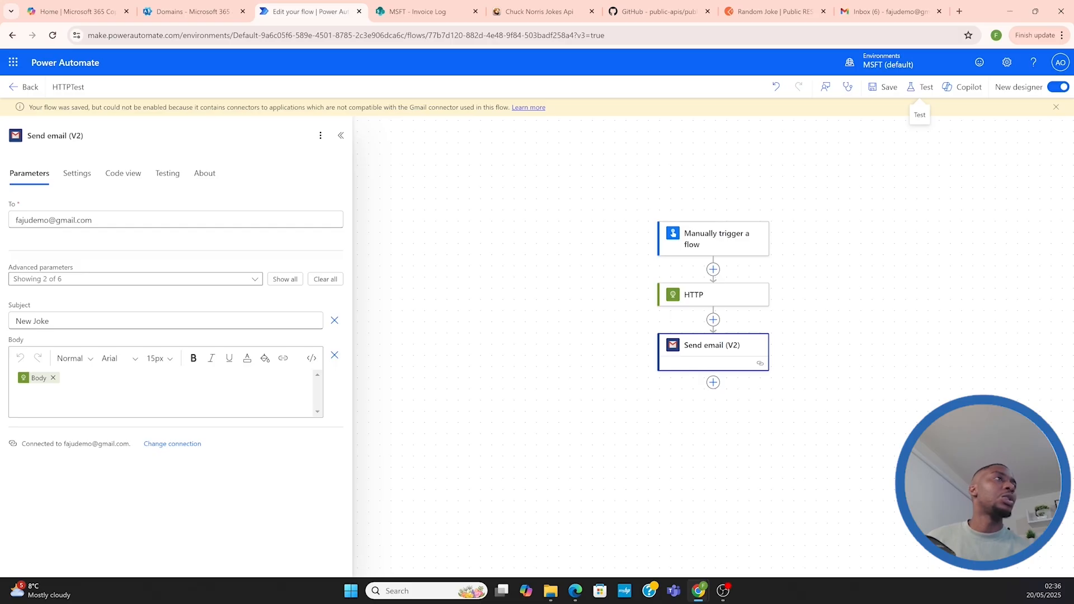
Delete the Gmail Send email (V2) action from the flow
right_click(704, 347)
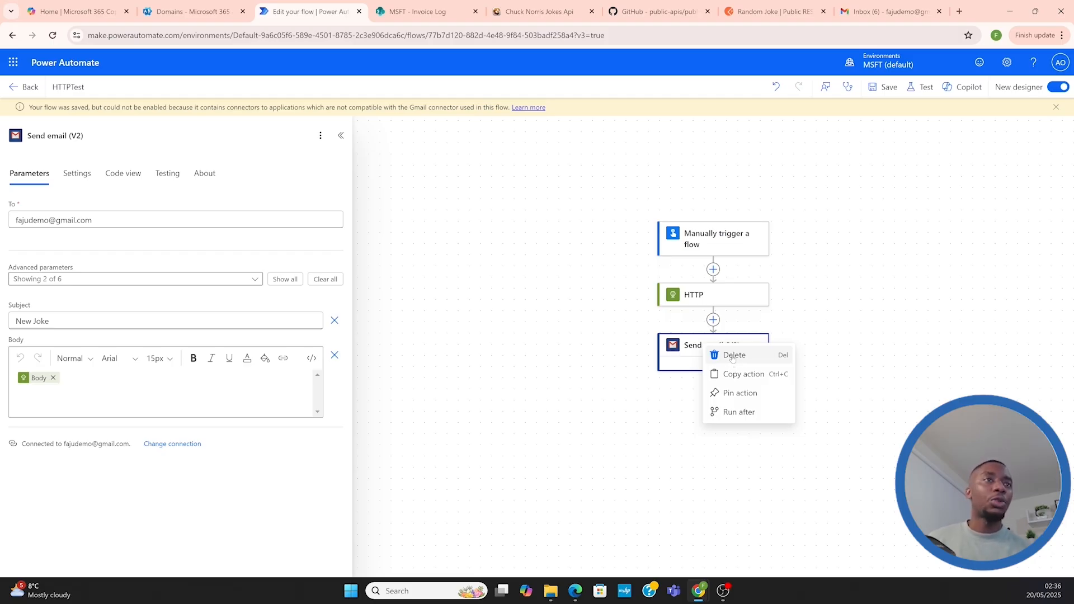
left_click(735, 356)
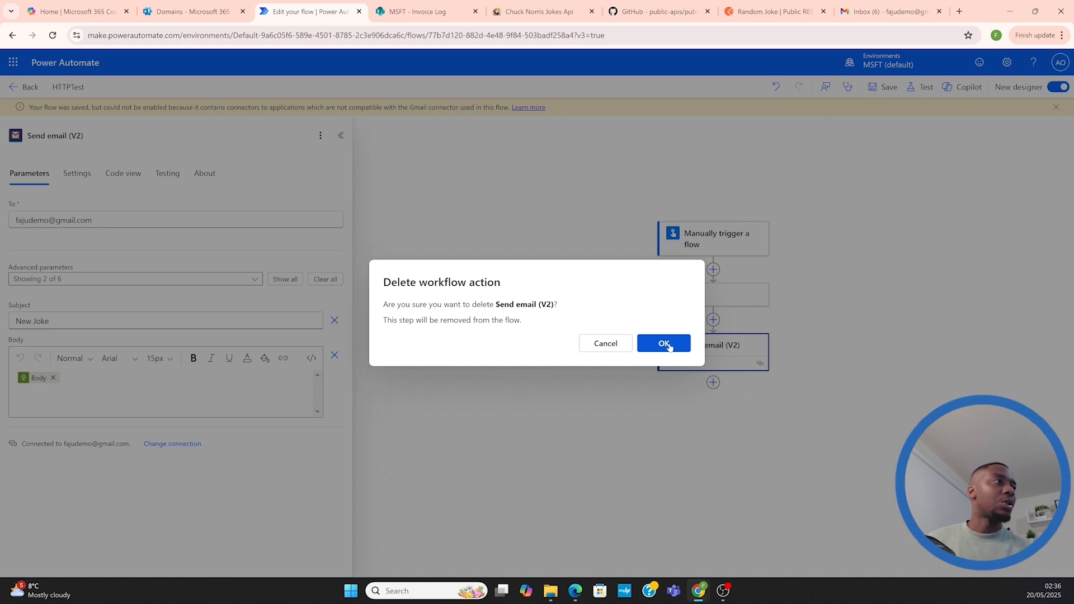
left_click(672, 345)
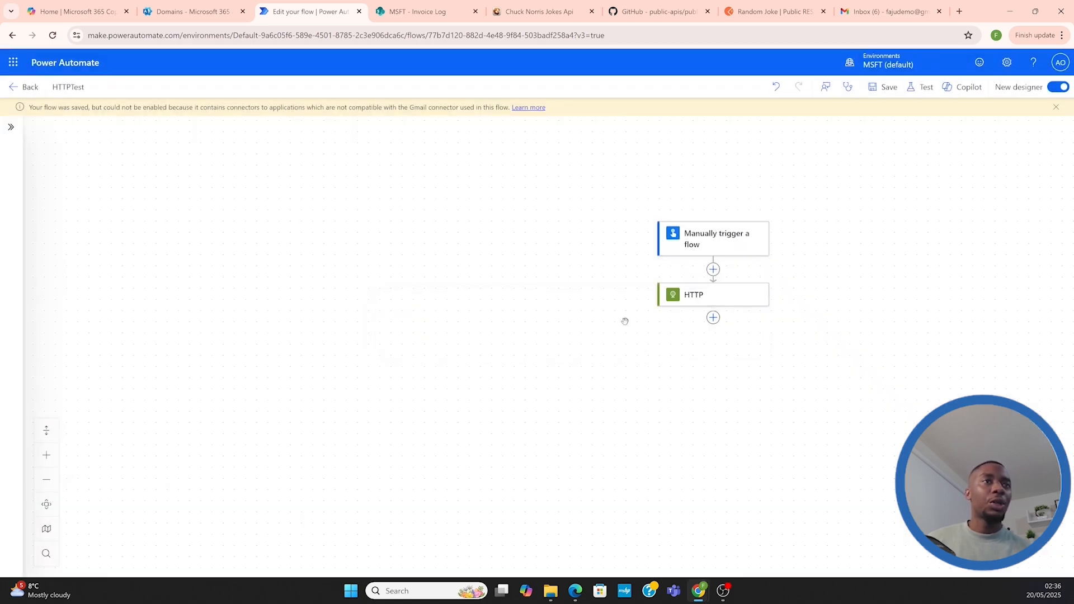
Add the Office 365 Outlook "Send an email (V2)" action after the HTTP action
left_click(713, 318)
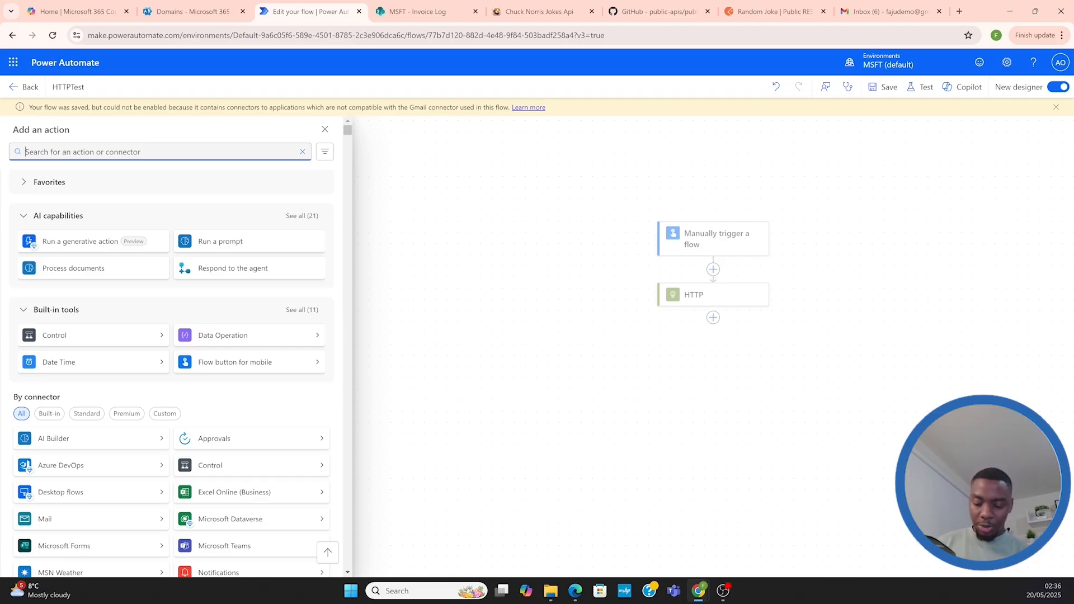
type("Outlook")
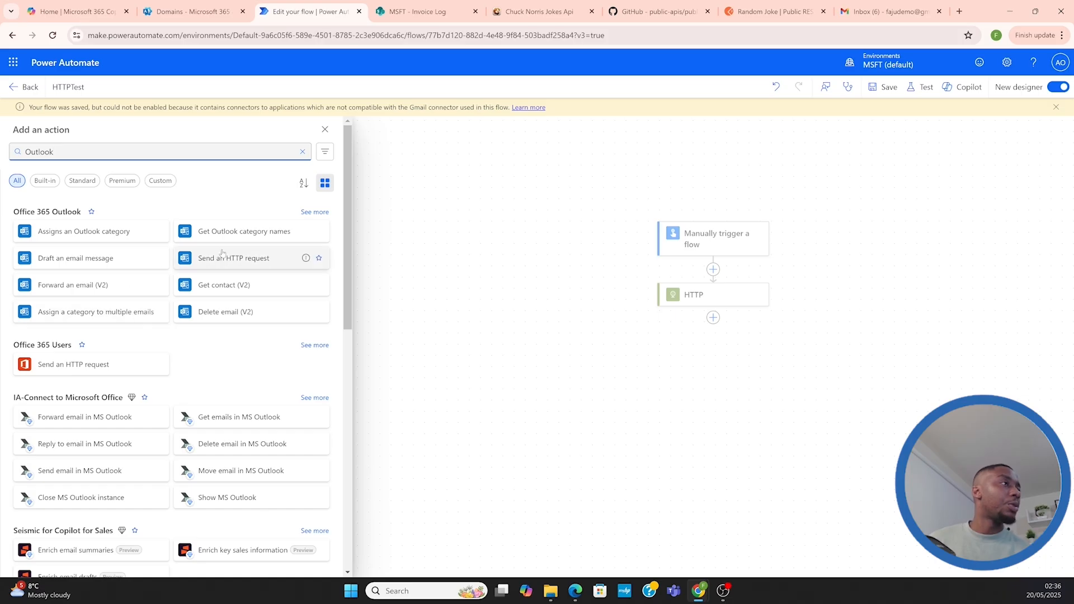
left_click(314, 212)
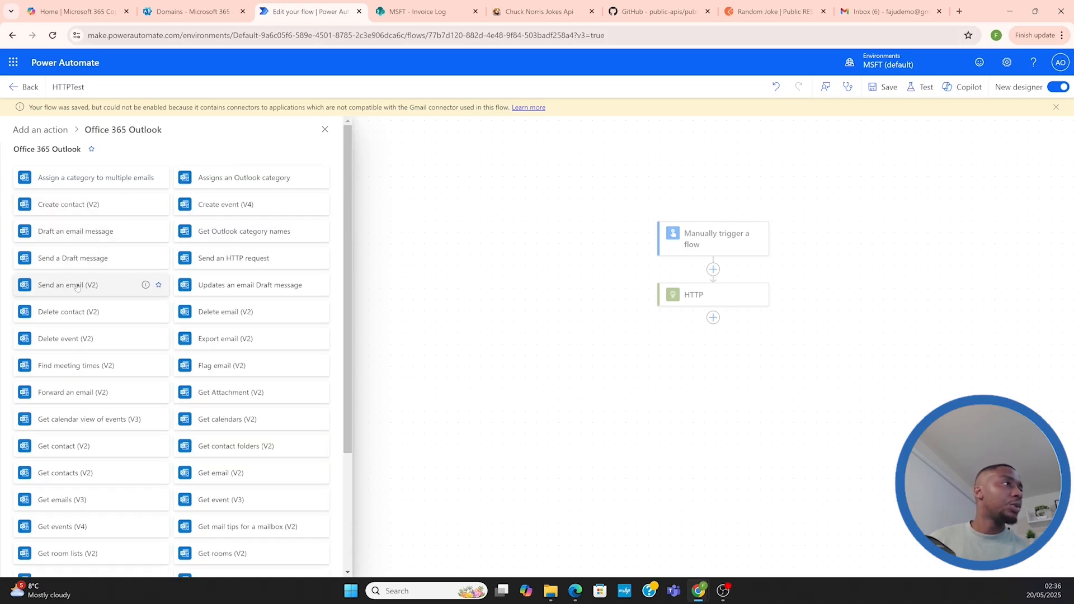
left_click(94, 286)
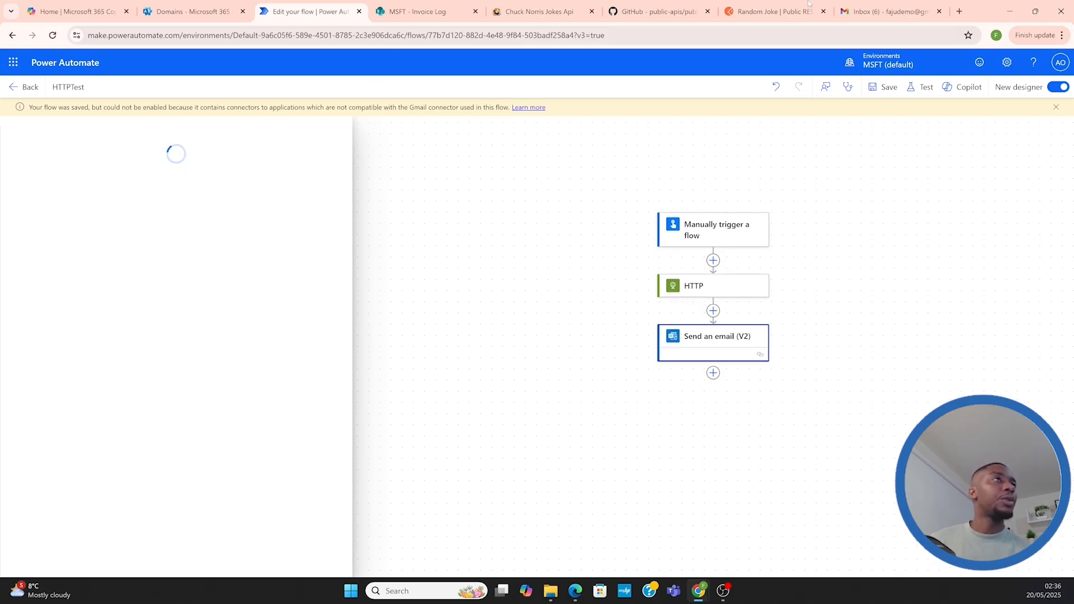
Open the Outlook mailbox in a separate browser tab and return to the flow in Power Automate
left_click(13, 64)
left_click(13, 64)
left_click(14, 64)
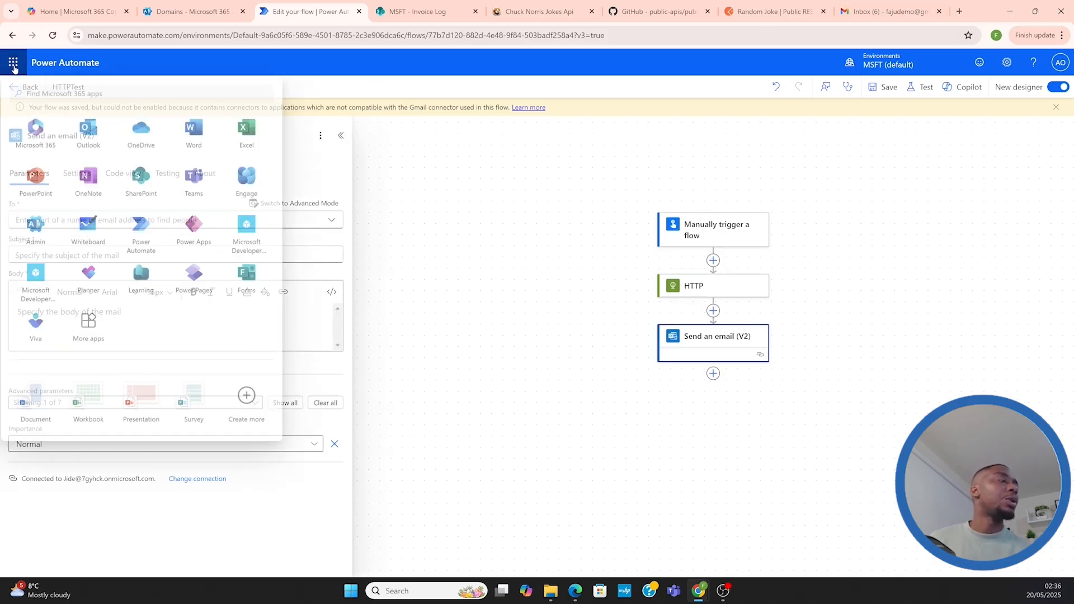
left_click(90, 131)
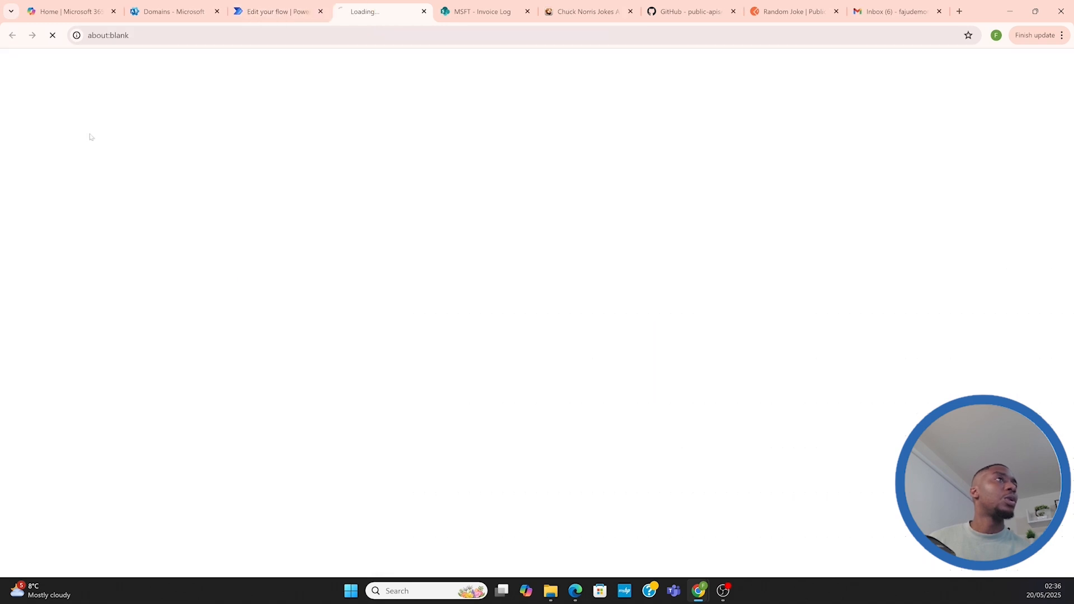
left_click(274, 12)
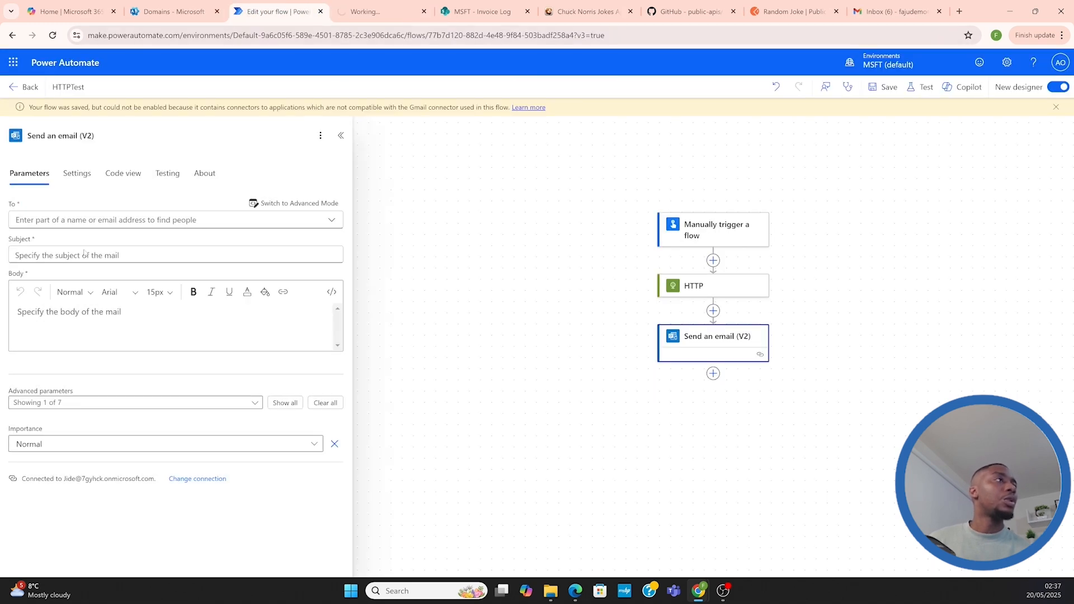
Choose the account owner as the recipient of the Outlook email and set the subject to "New Joke"
left_click(84, 220)
type("jide")
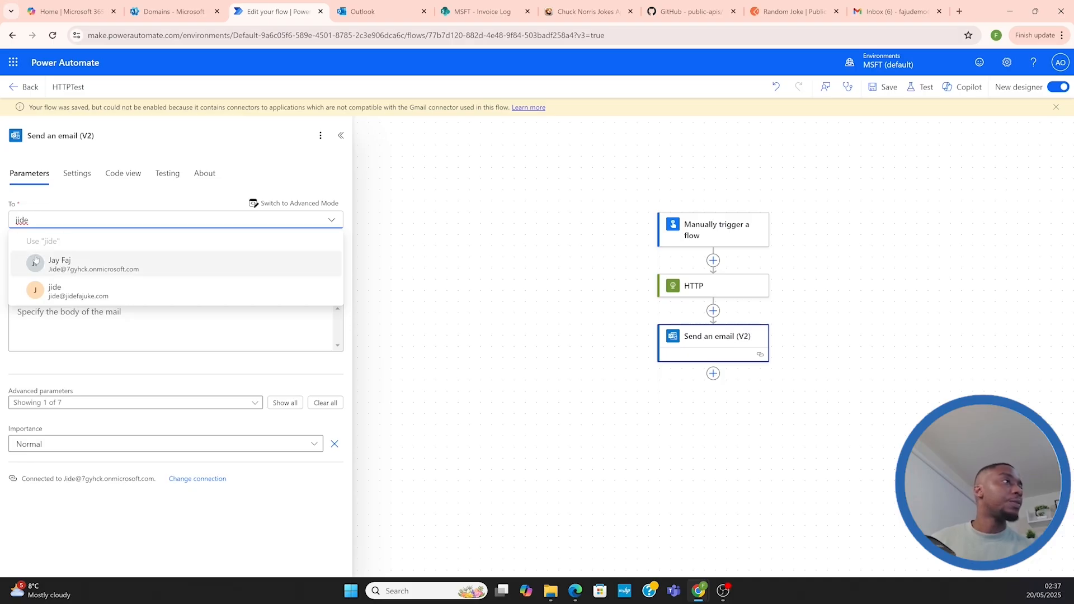
left_click(242, 257)
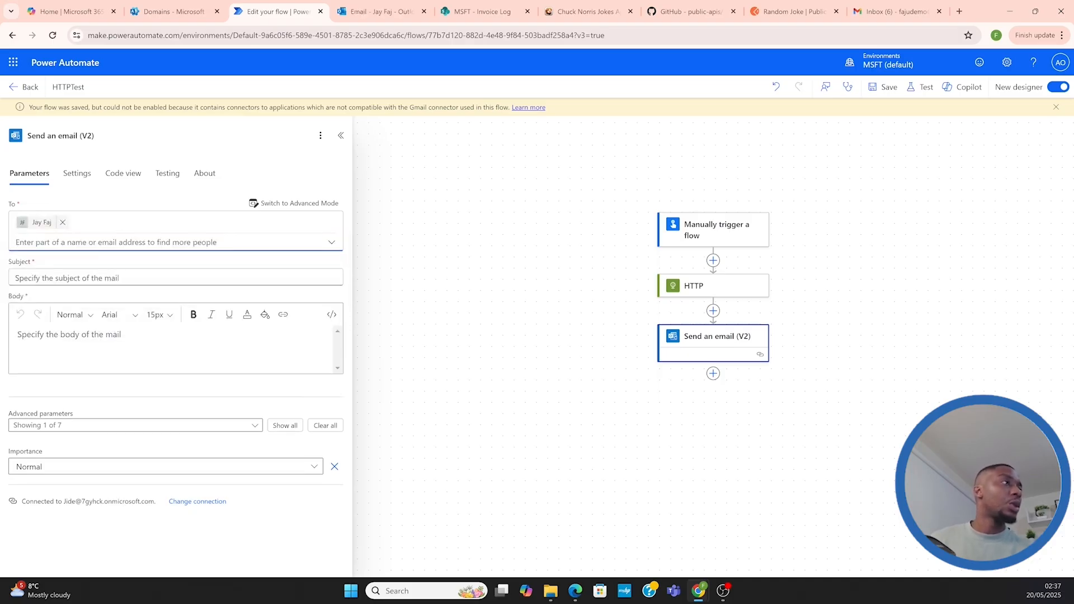
left_click(176, 277)
type("New ")
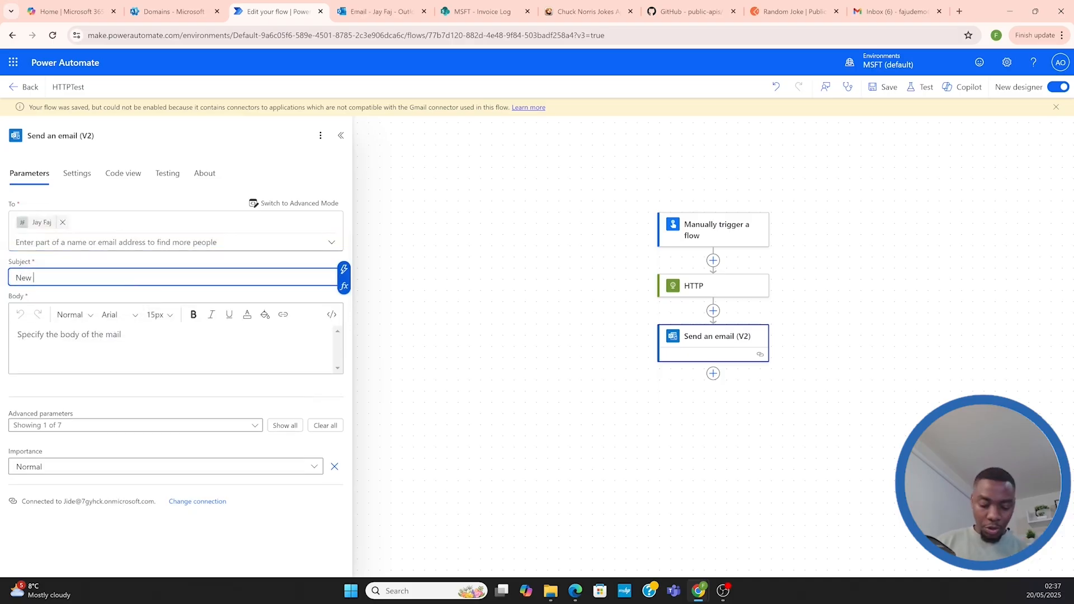
type("Joke")
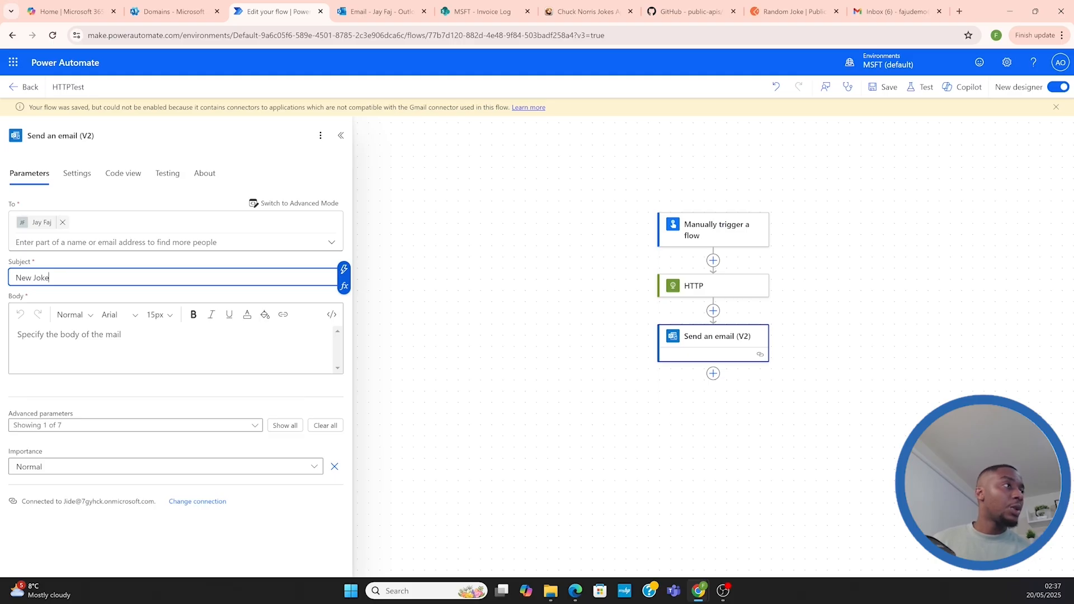
Insert the HTTP action's Body output as the body of the Outlook email
left_click(307, 336)
left_click(343, 325)
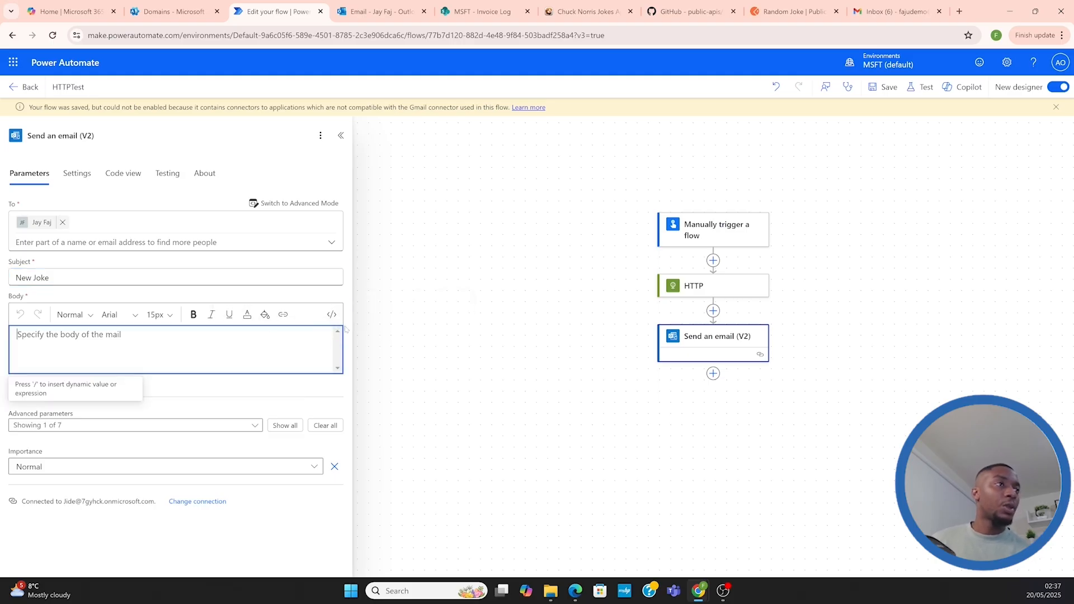
left_click(391, 272)
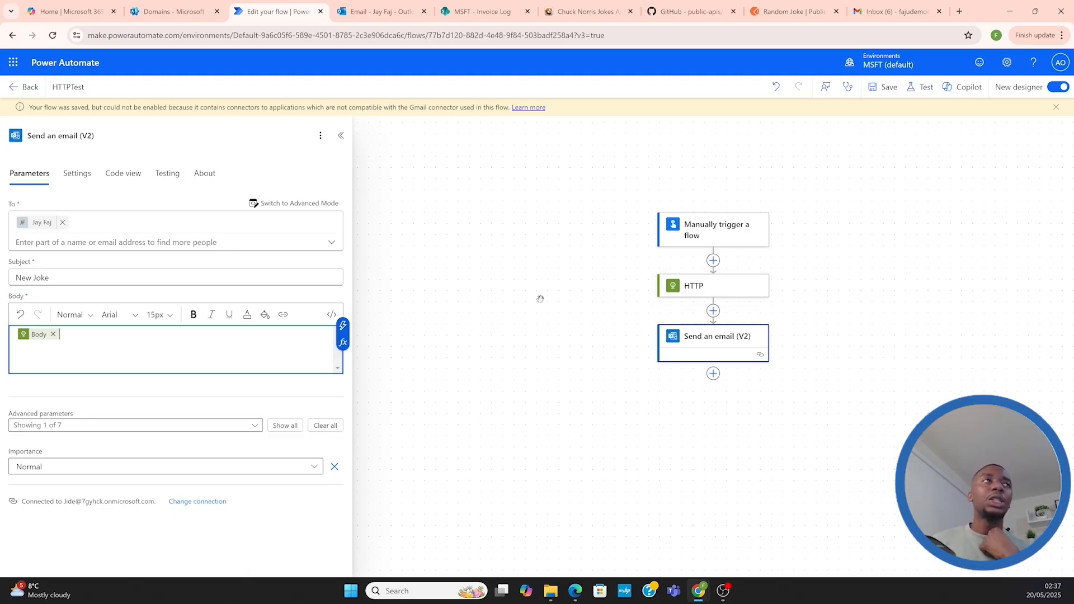
Check the Random Joke response in Postman, and save the flow in Power Automate
left_click(798, 12)
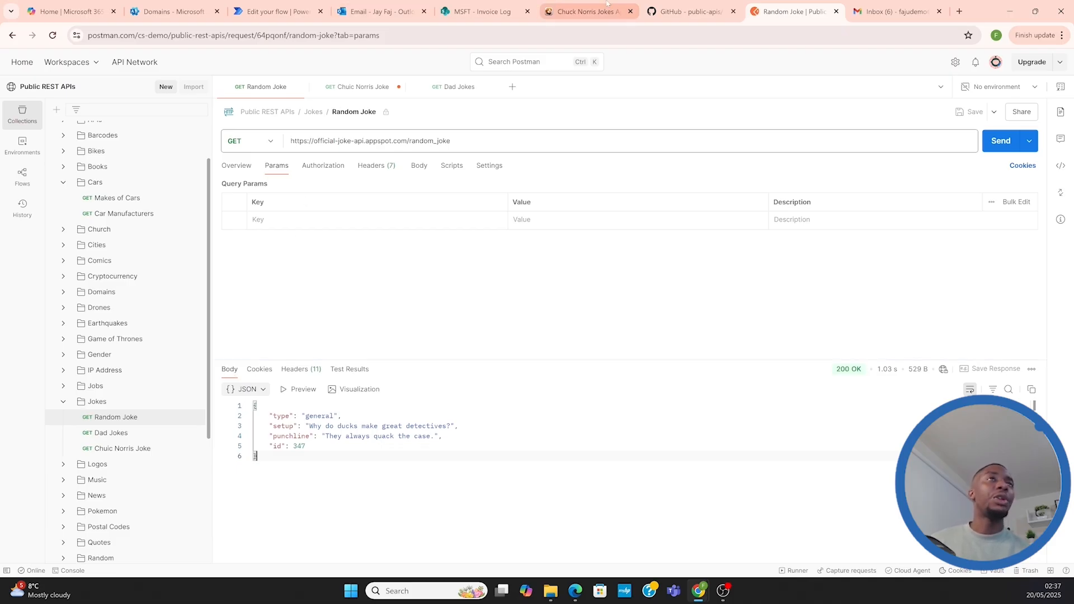
left_click(249, 17)
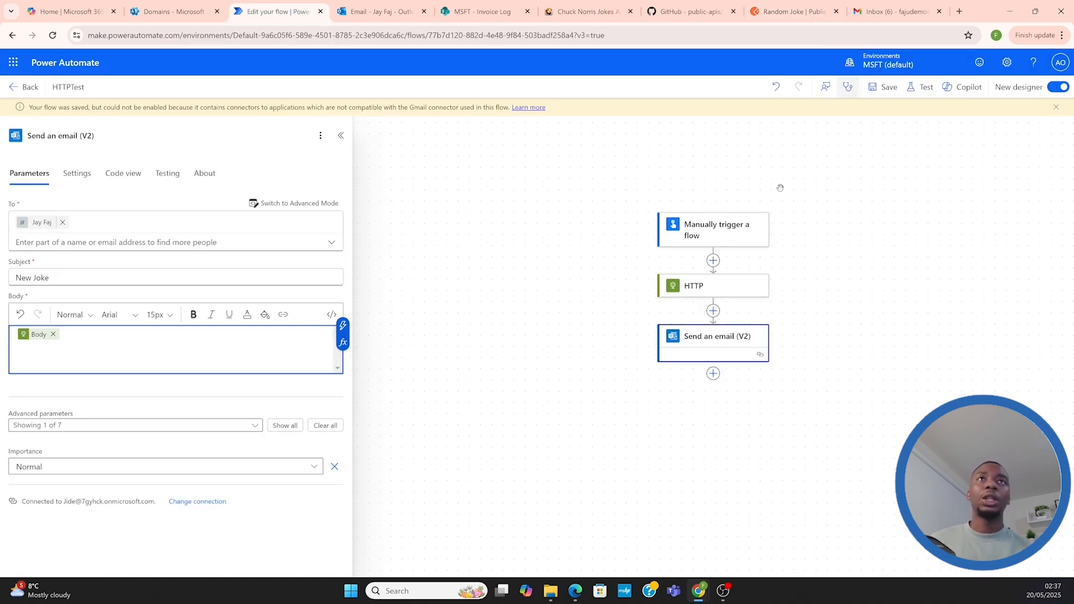
left_click(882, 88)
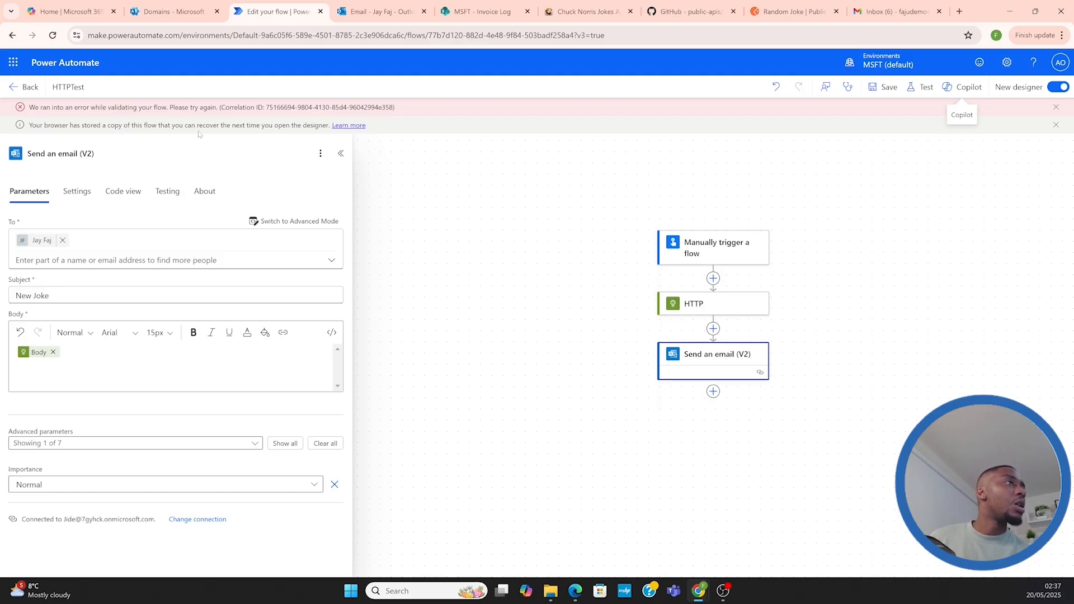
left_click(885, 87)
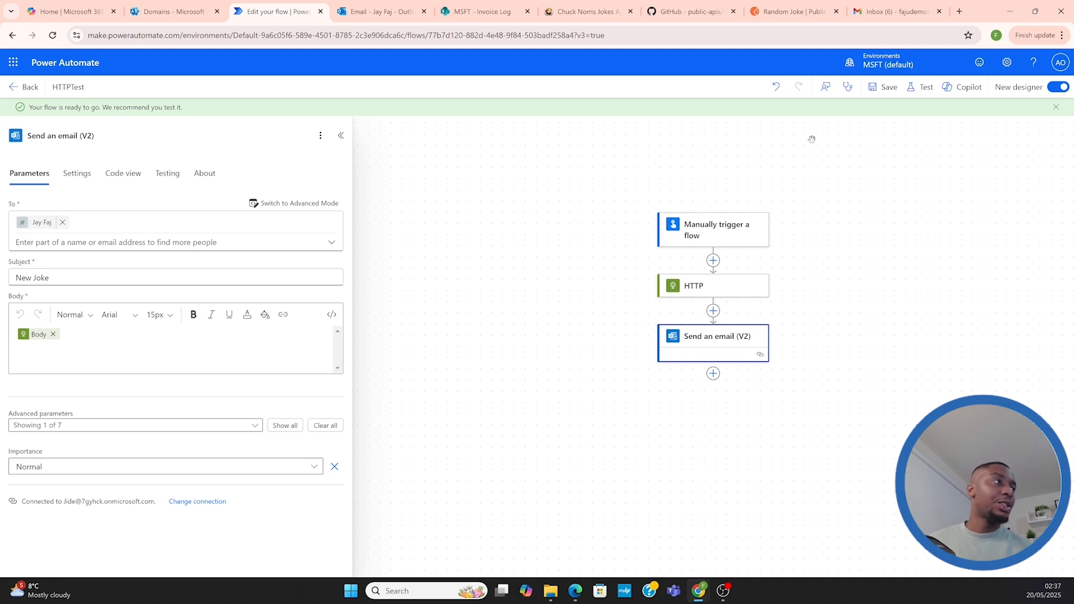
Try to run a manual test of the flow using the Office 365 Outlook connection, and close the test
left_click(913, 88)
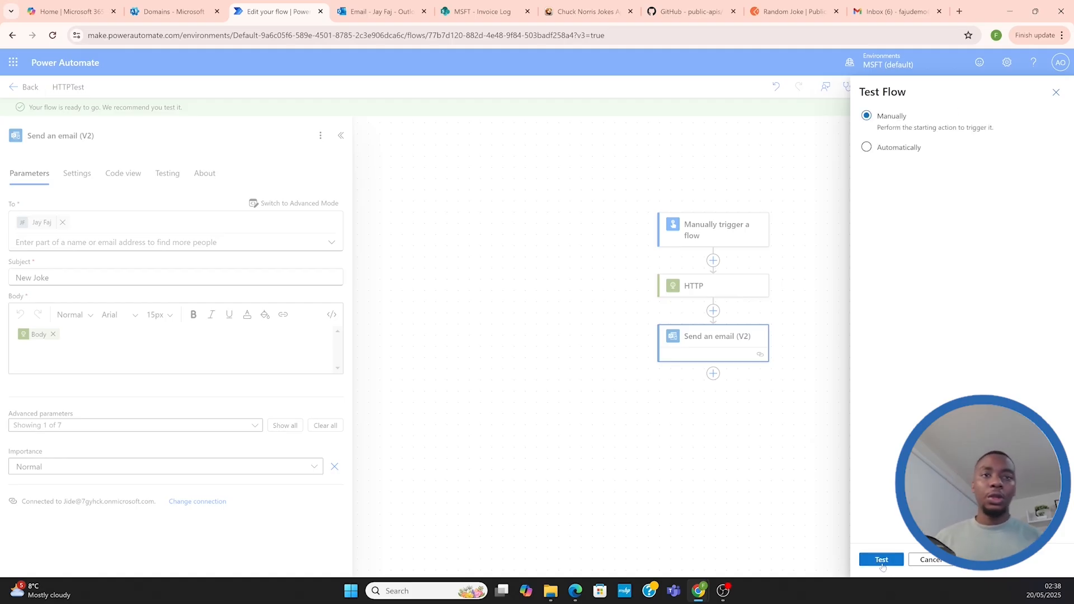
left_click(882, 560)
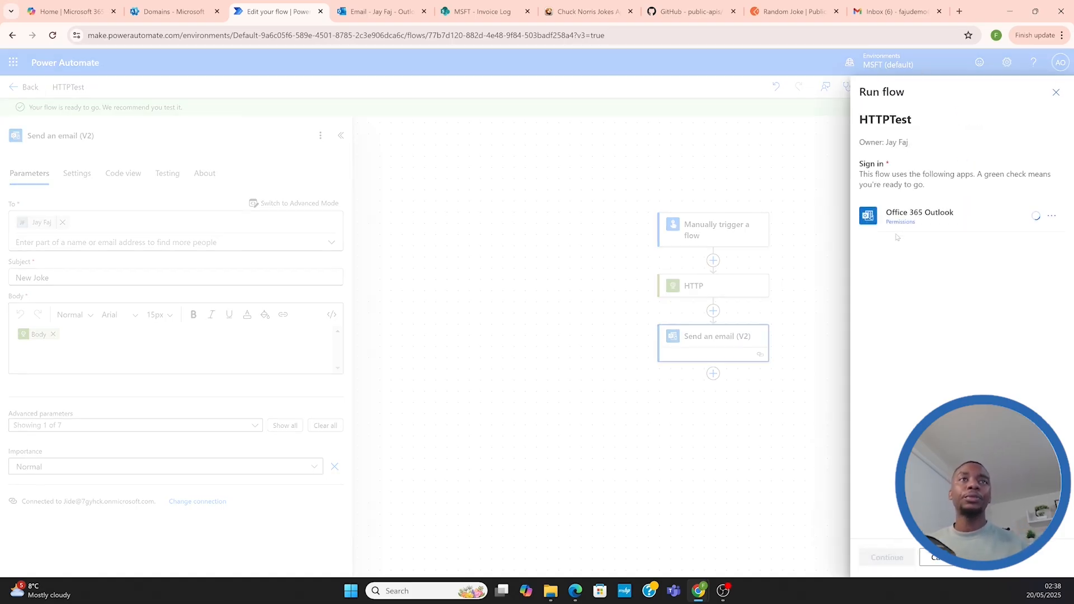
left_click(889, 563)
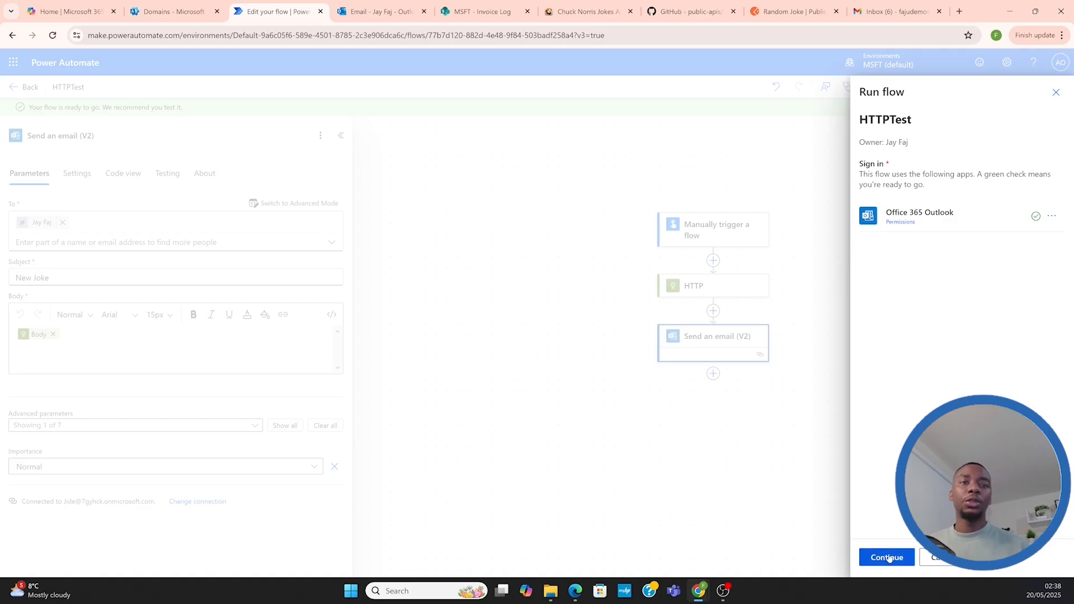
left_click(882, 558)
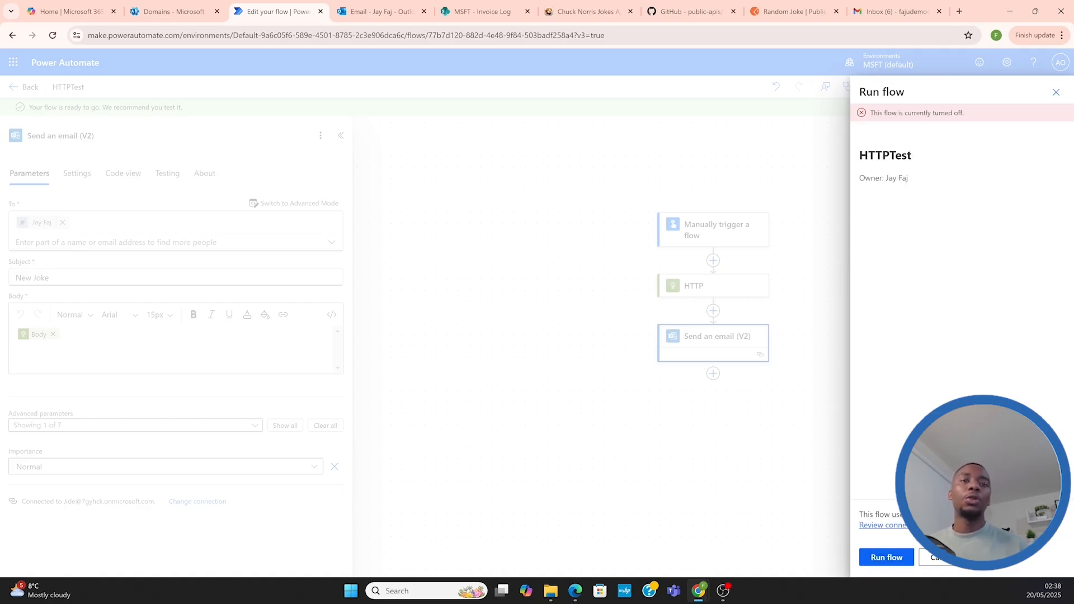
left_click(1056, 92)
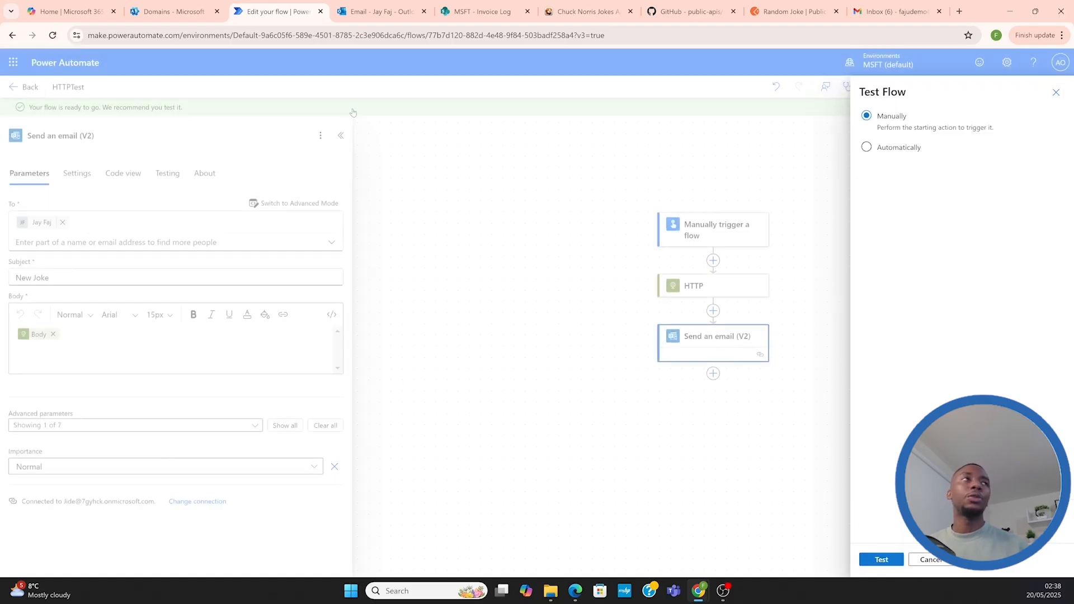
left_click(1056, 93)
Reopen the HTTPTest flow for editing and run it with a manual test
left_click(25, 86)
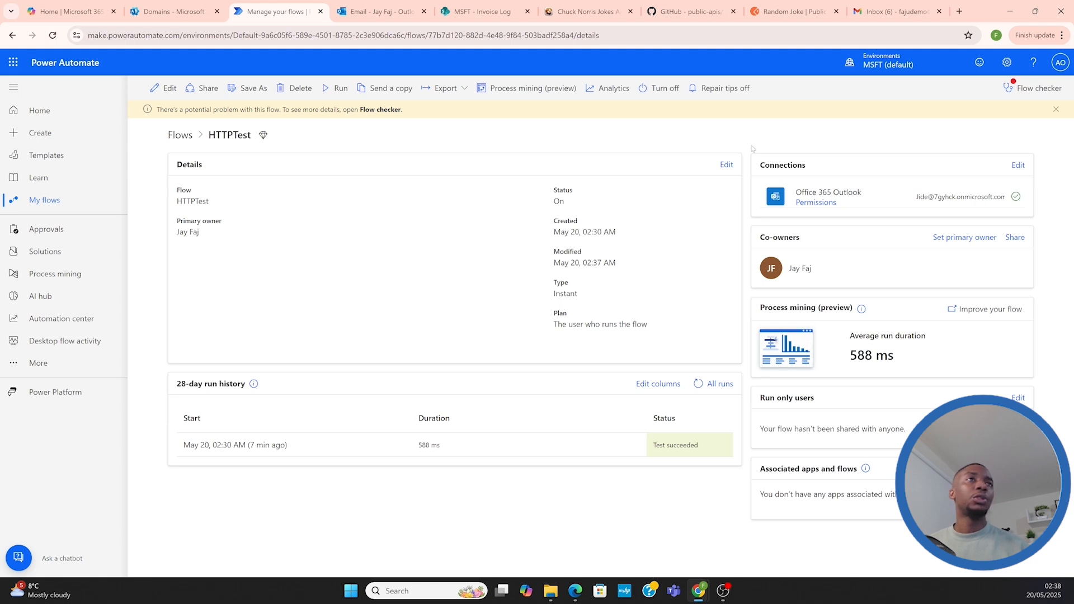
left_click(163, 88)
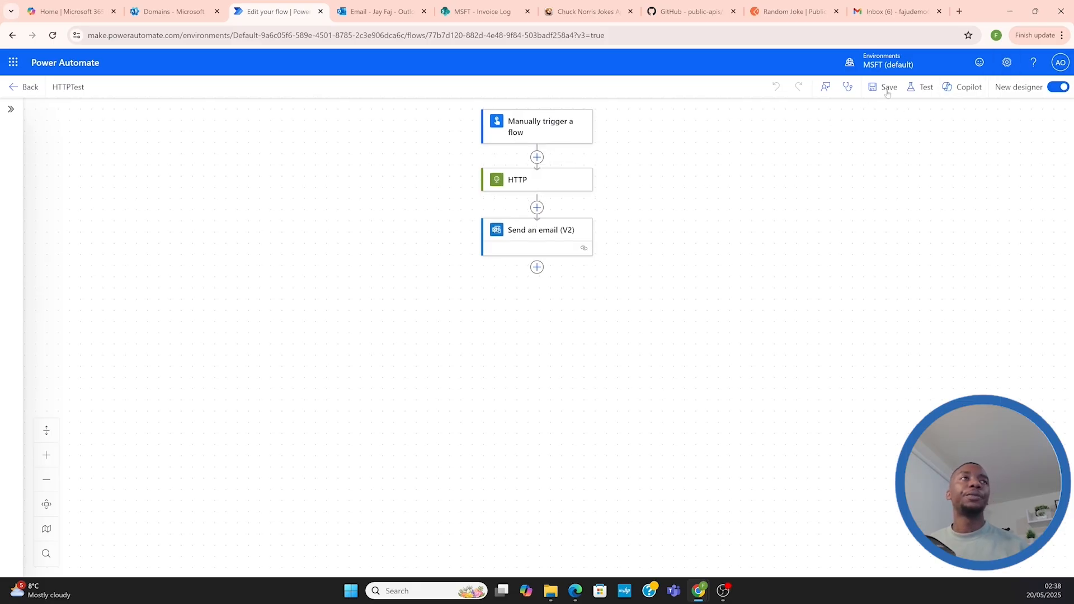
left_click(924, 89)
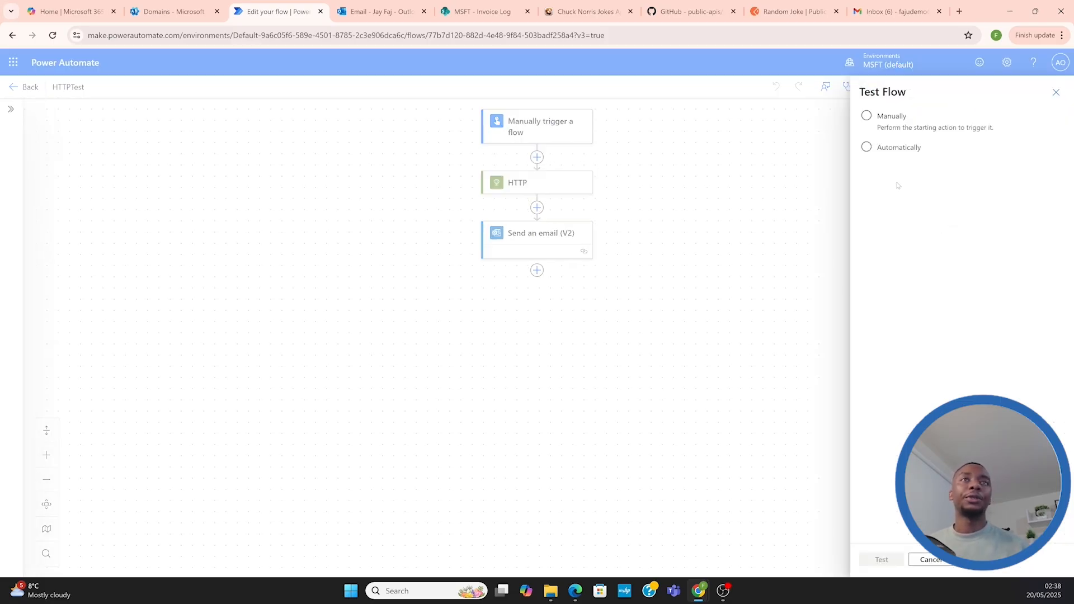
left_click(869, 124)
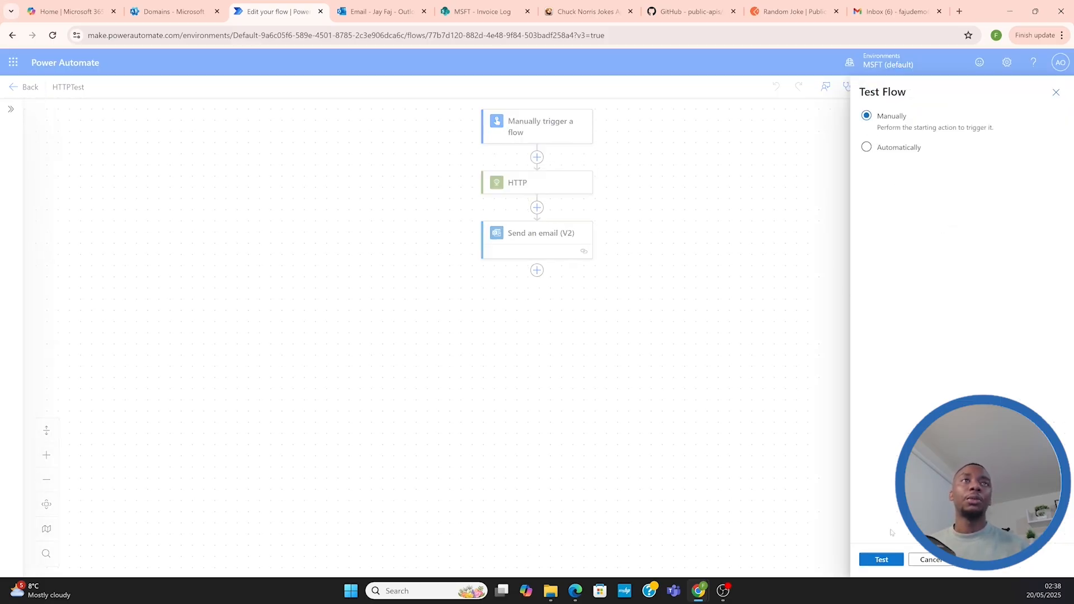
left_click(878, 560)
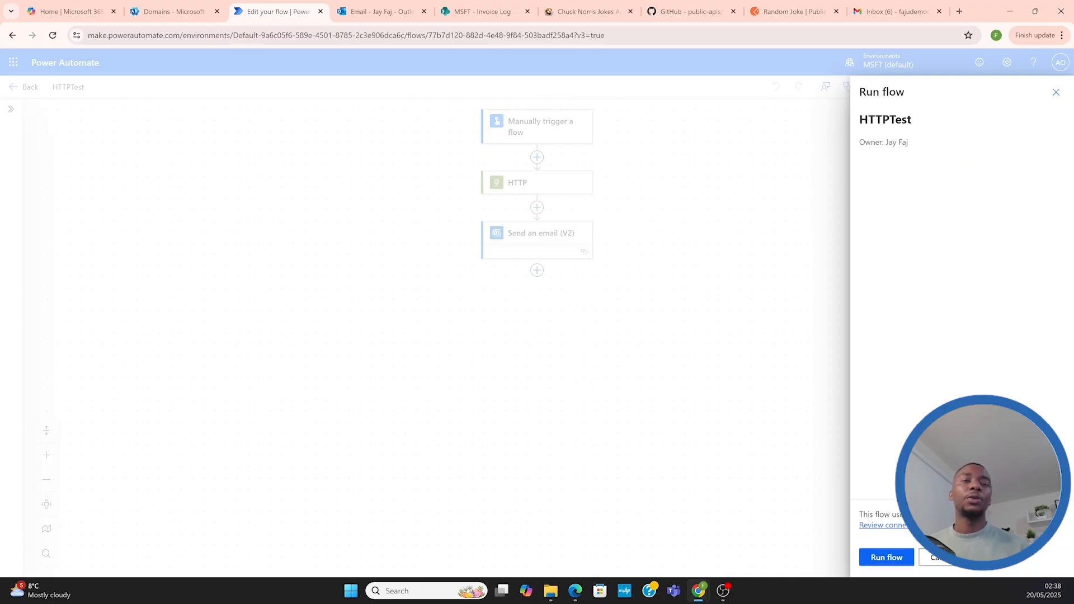
left_click(890, 557)
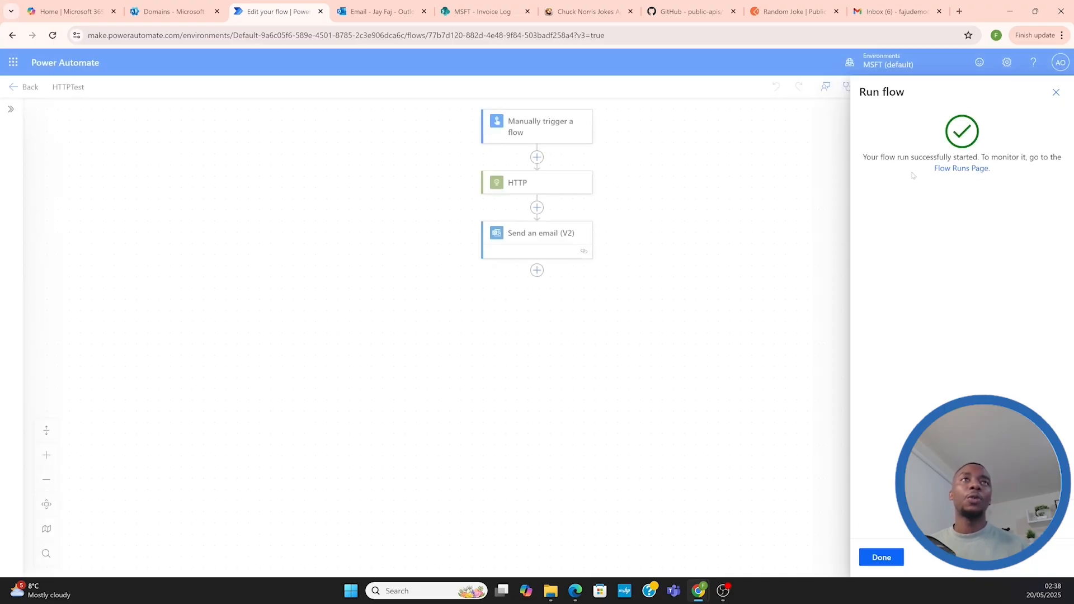
left_click(881, 557)
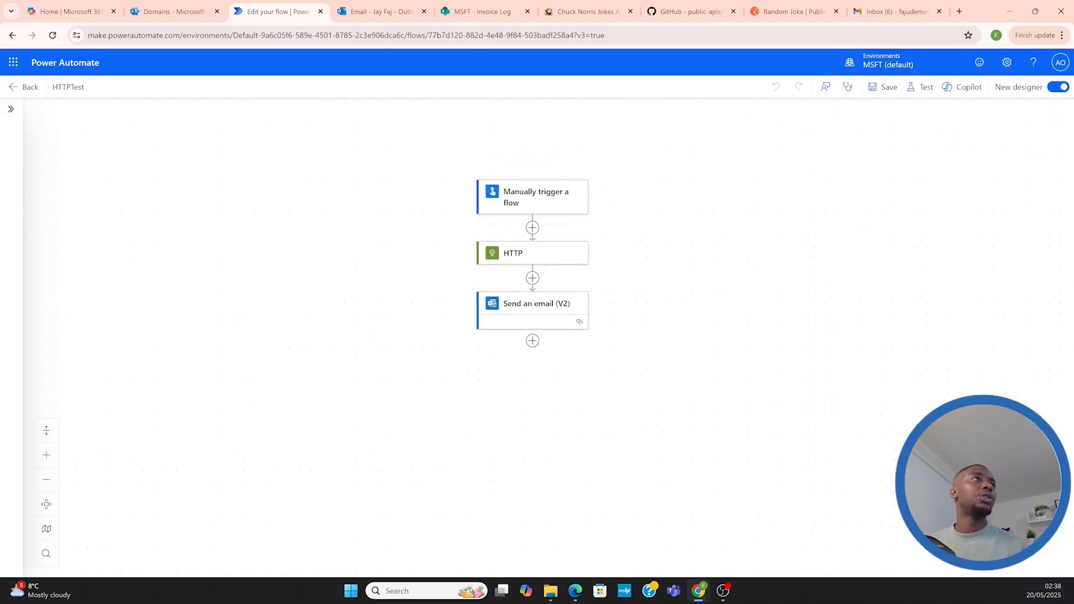
Open the "New Joke" email in Outlook and compare its body with the Random Joke response in Postman
left_click(376, 11)
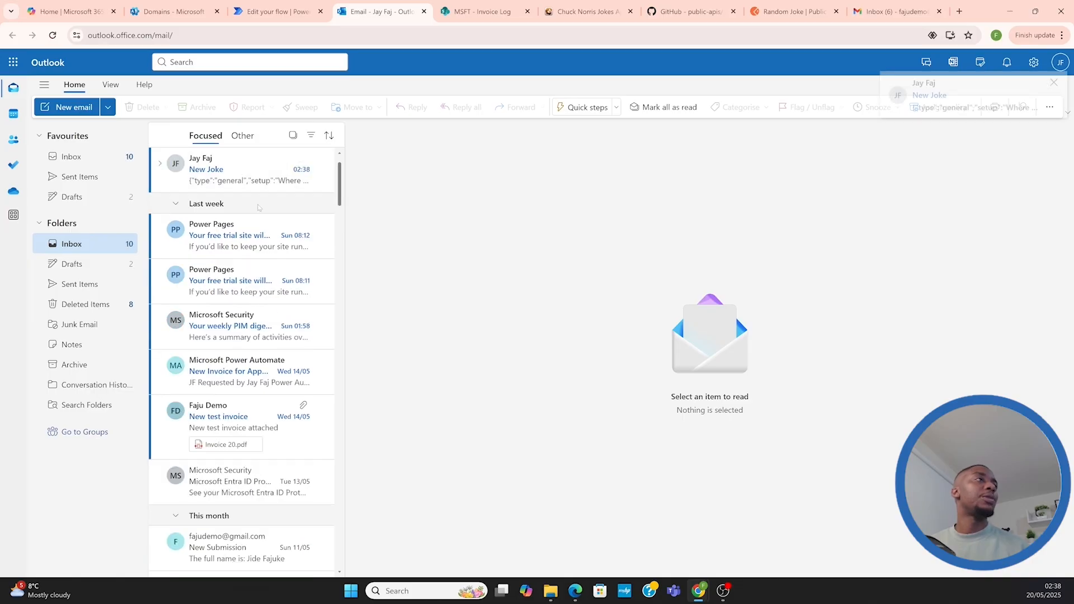
left_click(241, 175)
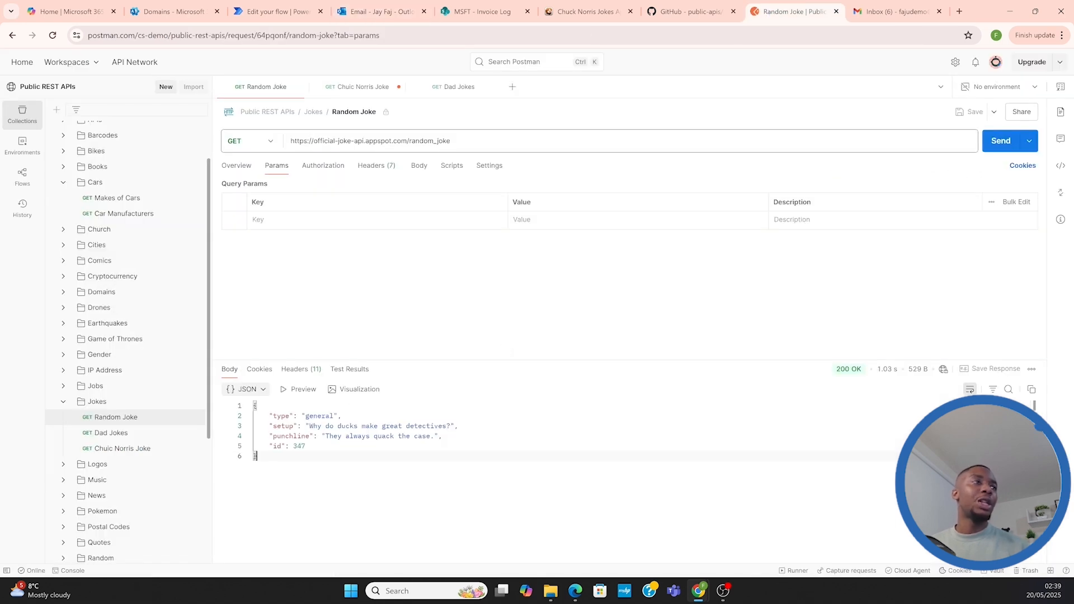
left_click(374, 12)
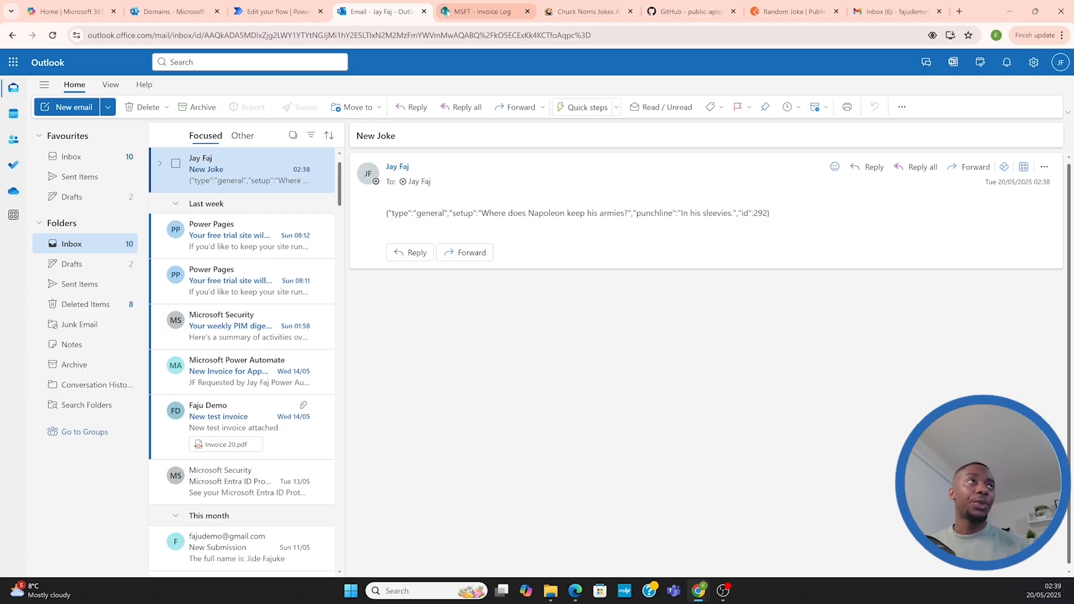
Put the flow back in edit mode in Power Automate and check the dynamic content available for the email body
left_click(277, 15)
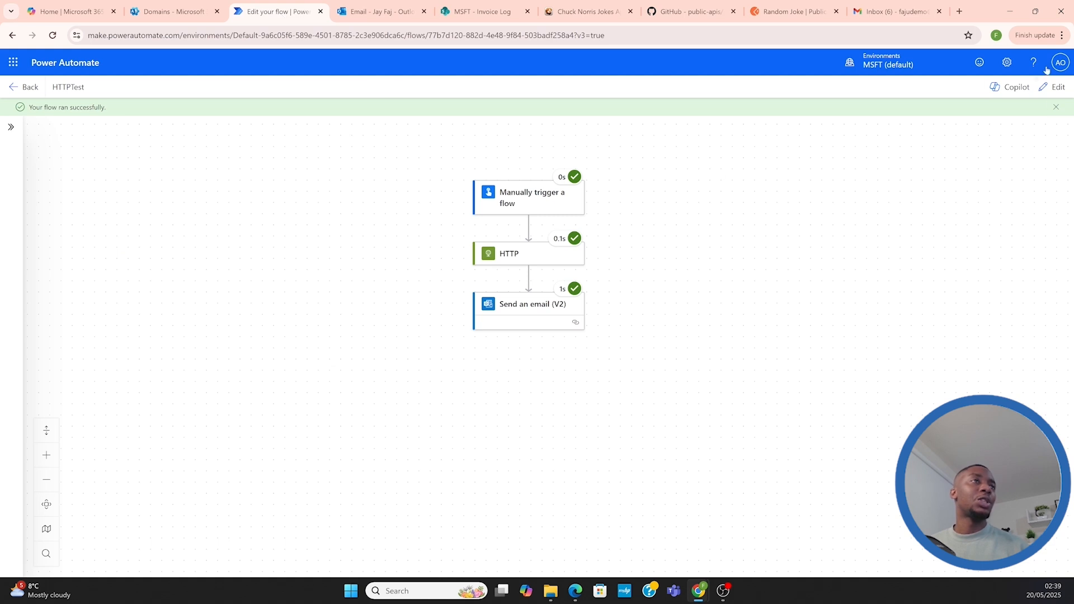
left_click(1046, 87)
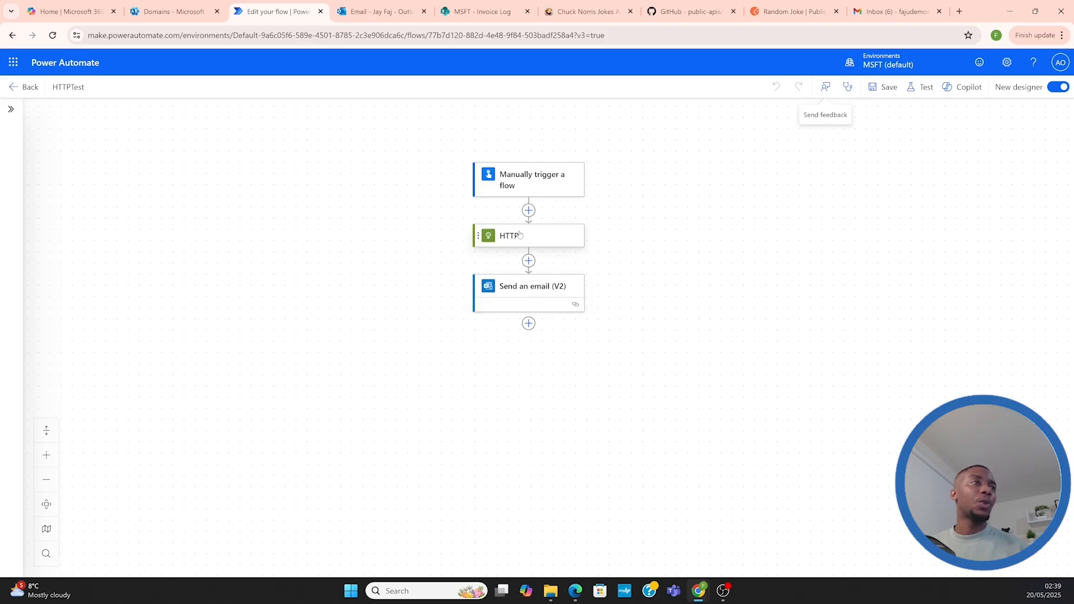
left_click(532, 287)
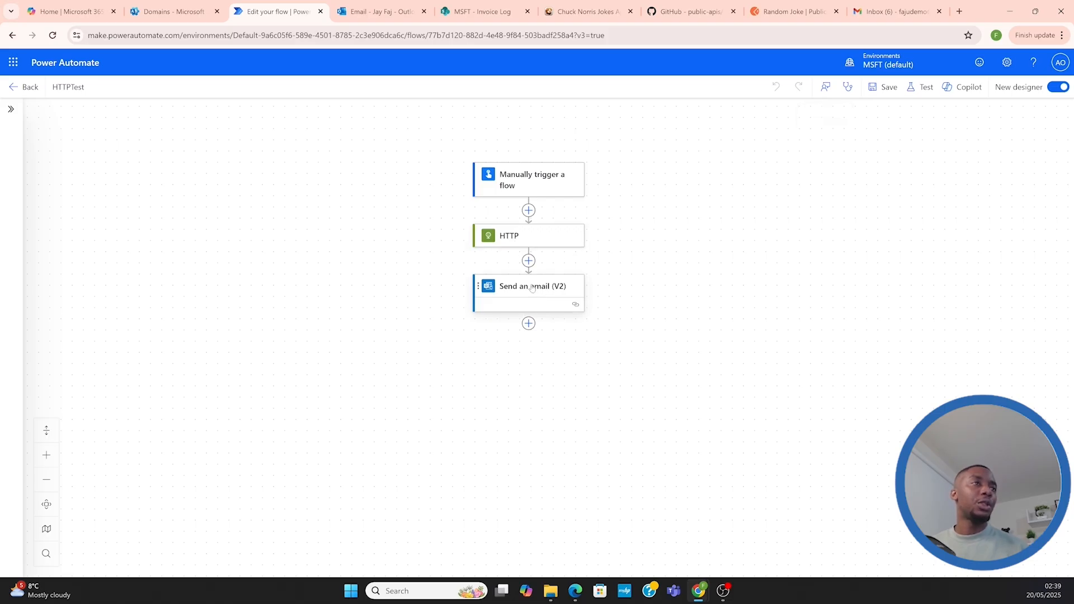
left_click(89, 319)
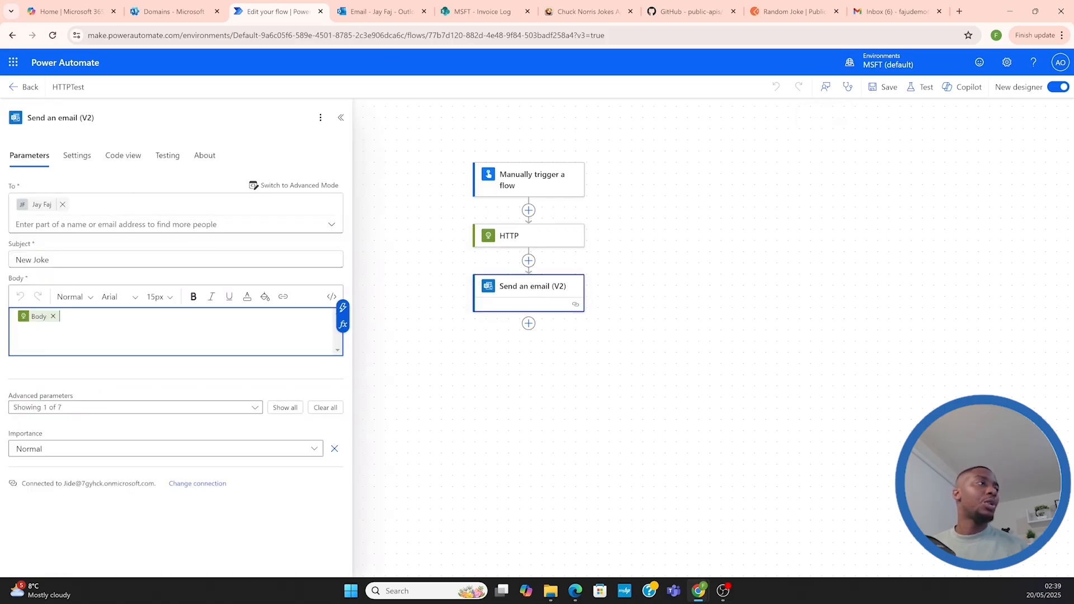
left_click(342, 308)
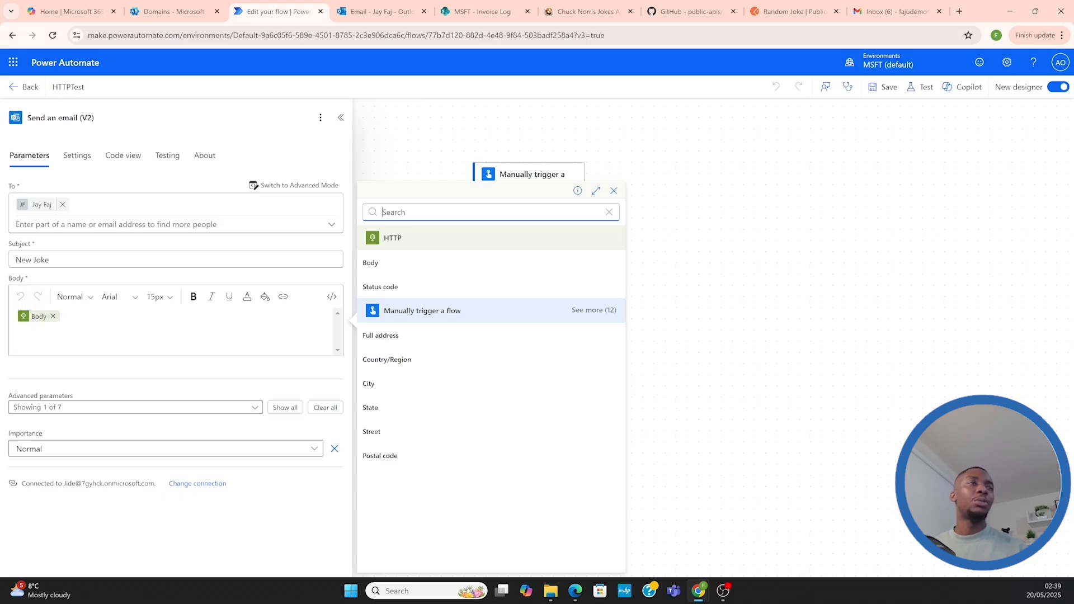
left_click(614, 192)
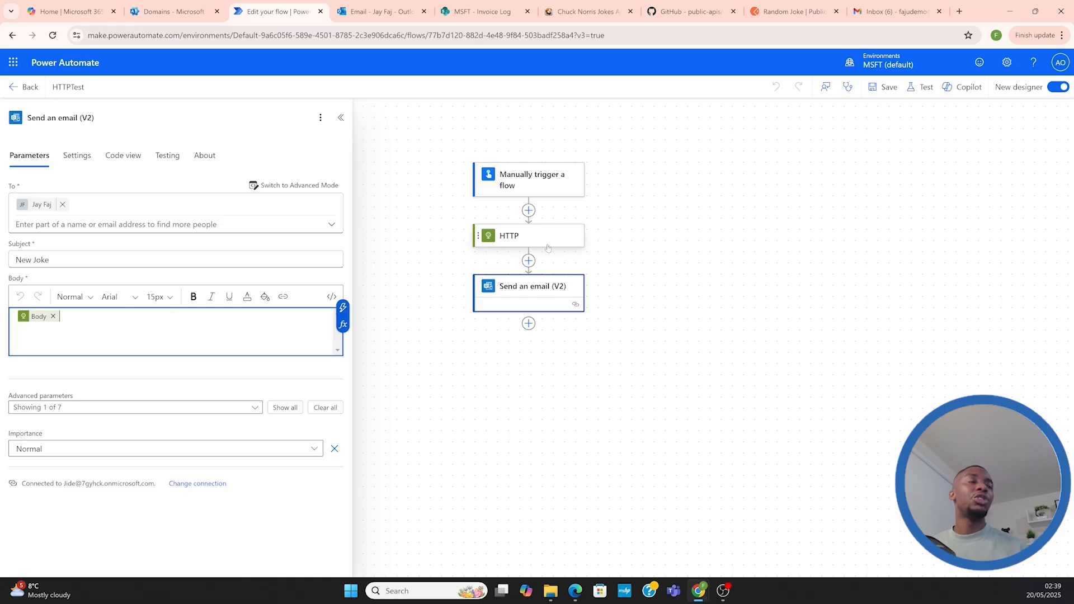
Add a Data Operation Parse JSON action between the HTTP and Send an email (V2) actions
left_click_drag(602, 217, 625, 209)
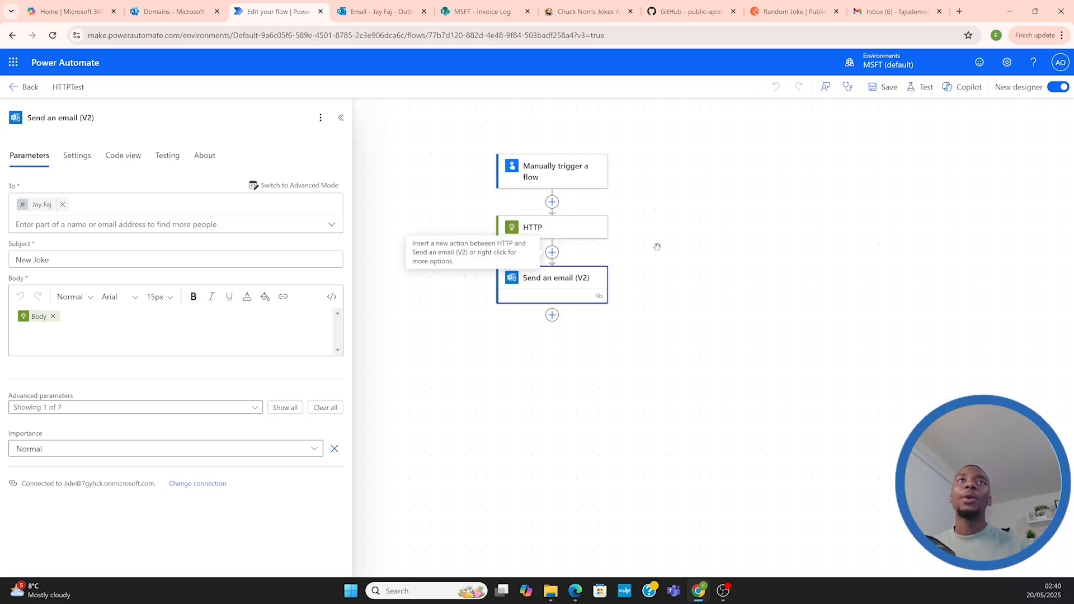
left_click(552, 252)
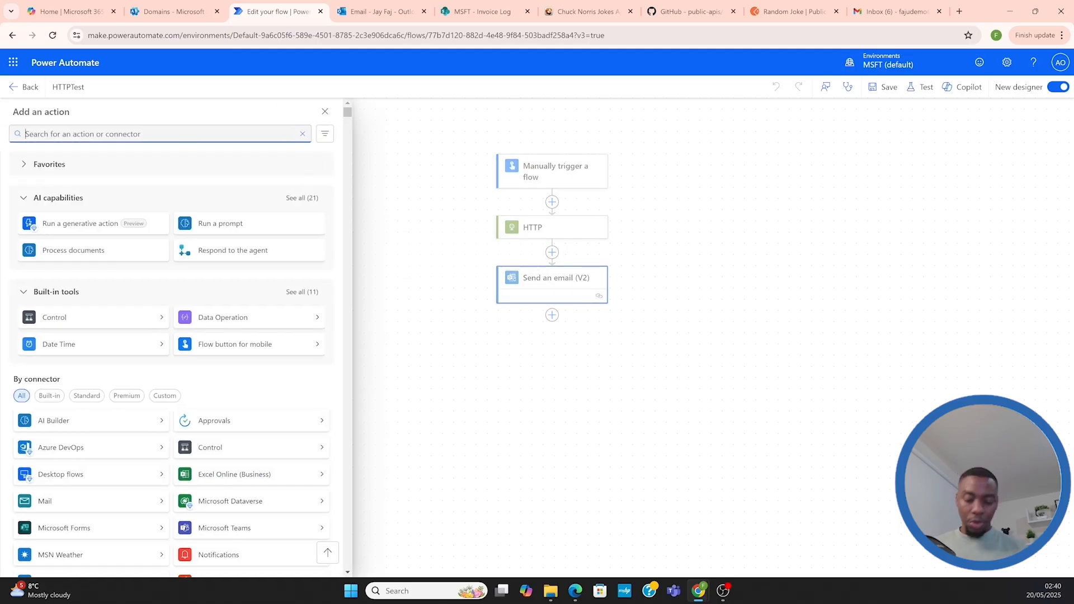
type("Parse ")
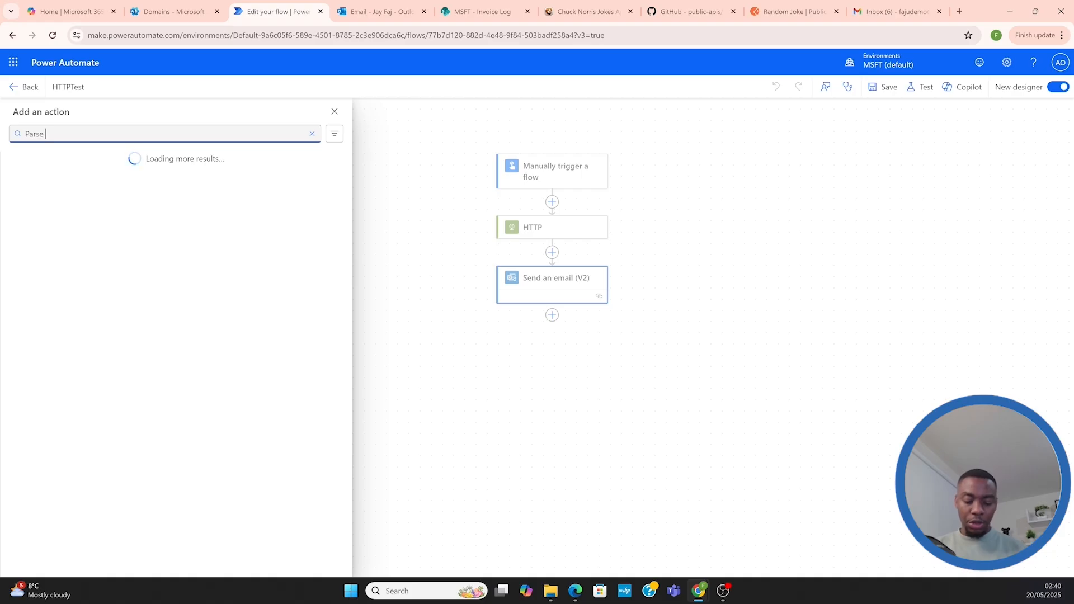
type("Jso")
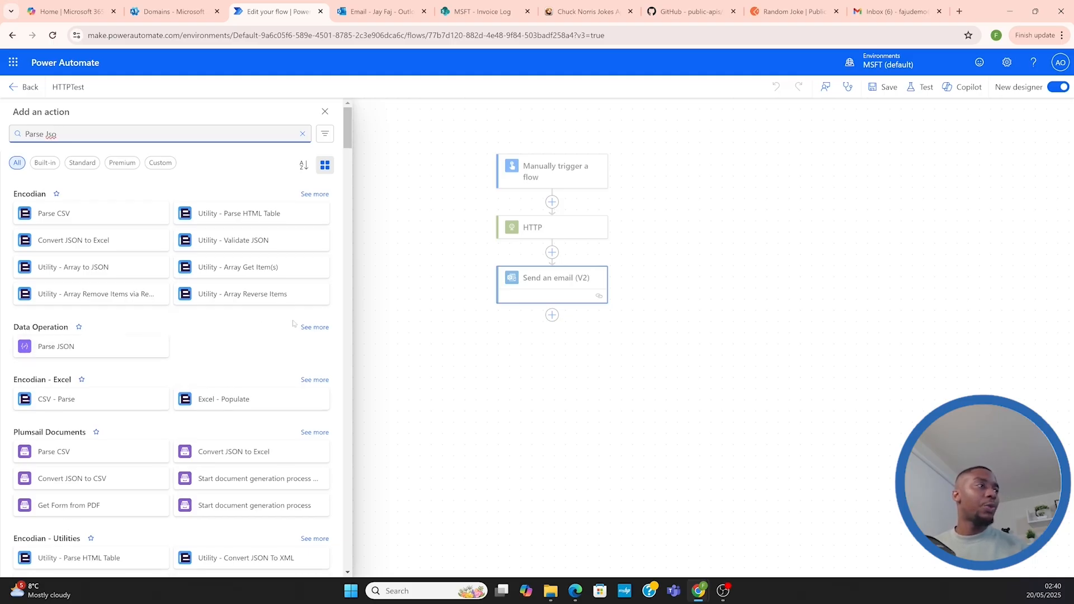
left_click(316, 330)
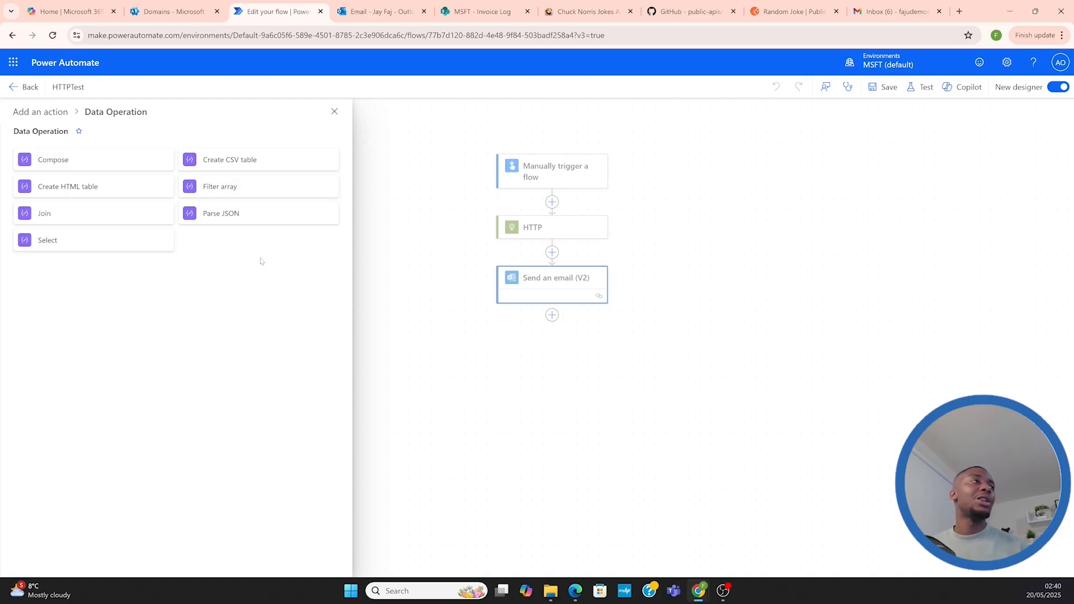
left_click(216, 214)
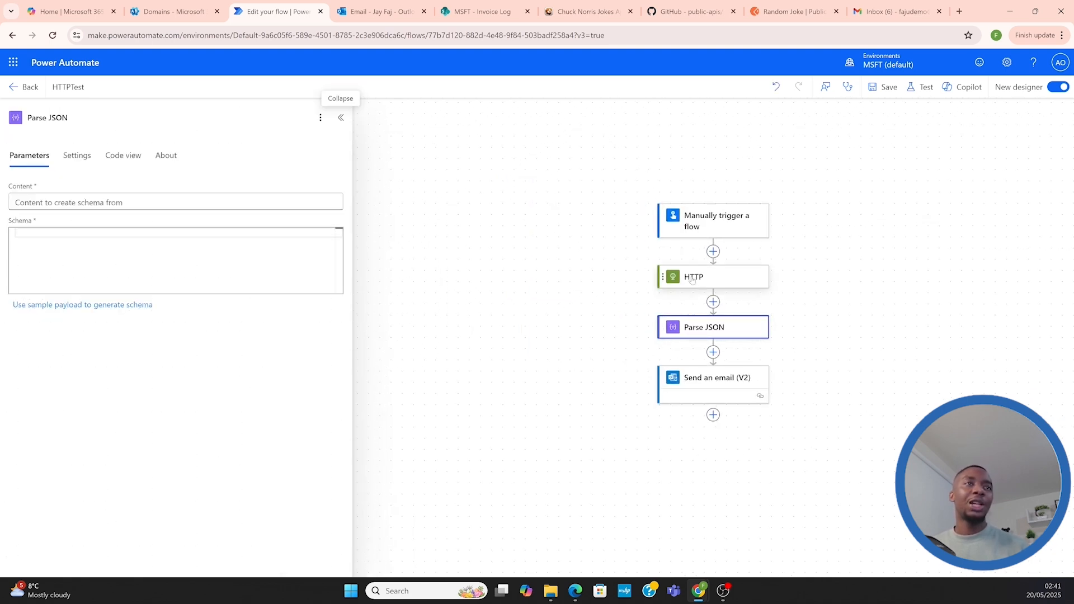
Insert the HTTP action's Body output as the content of the Parse JSON action
left_click_drag(788, 307, 750, 298)
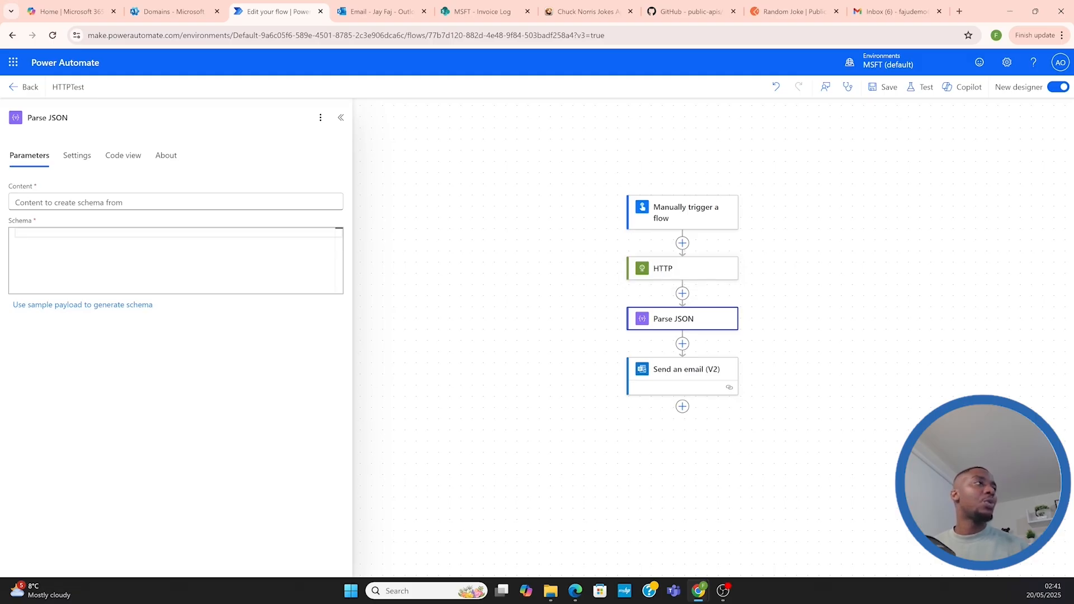
left_click(176, 202)
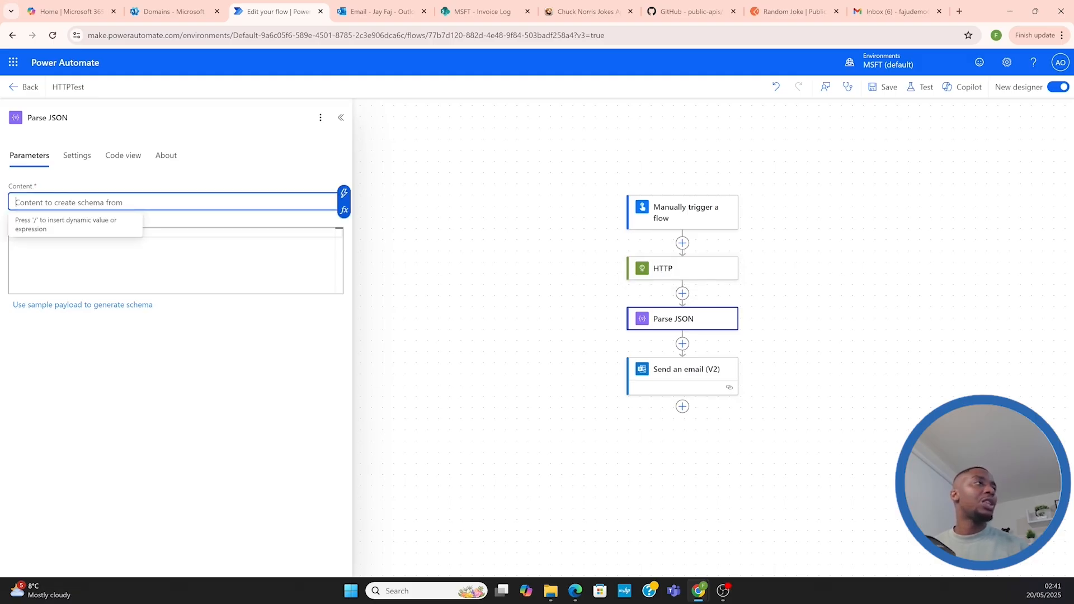
left_click(345, 193)
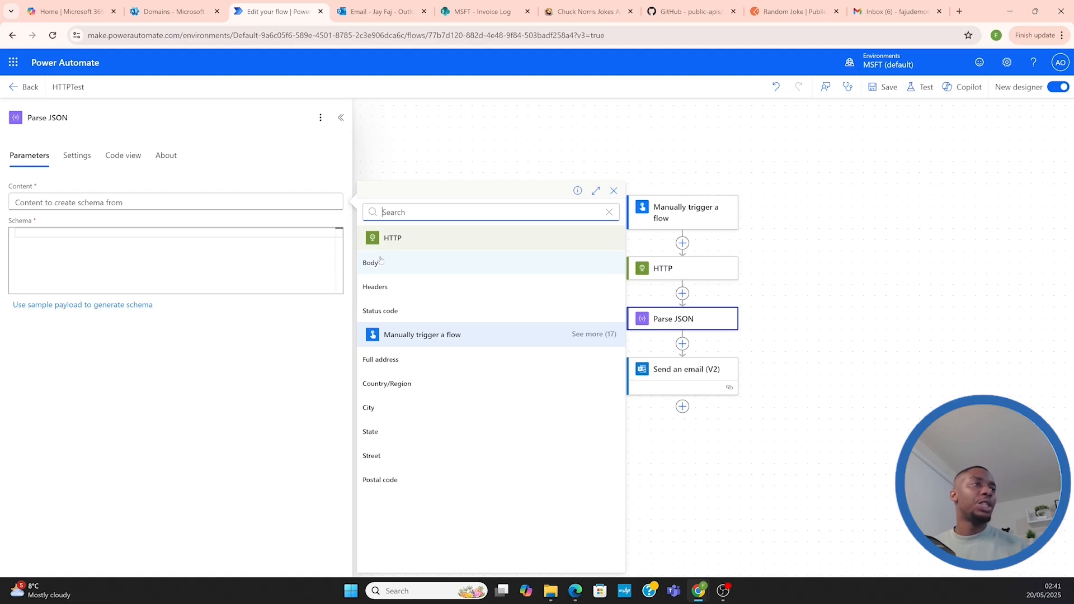
left_click(371, 263)
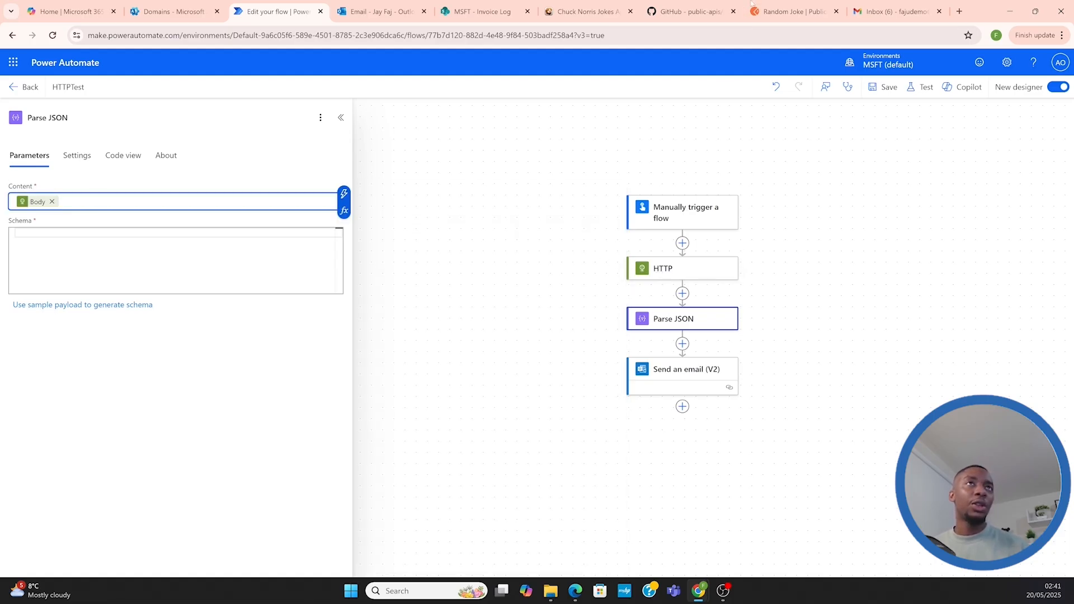
Select the complete Random Joke JSON response in Postman and return to the Parse JSON schema in Power Automate
left_click(794, 12)
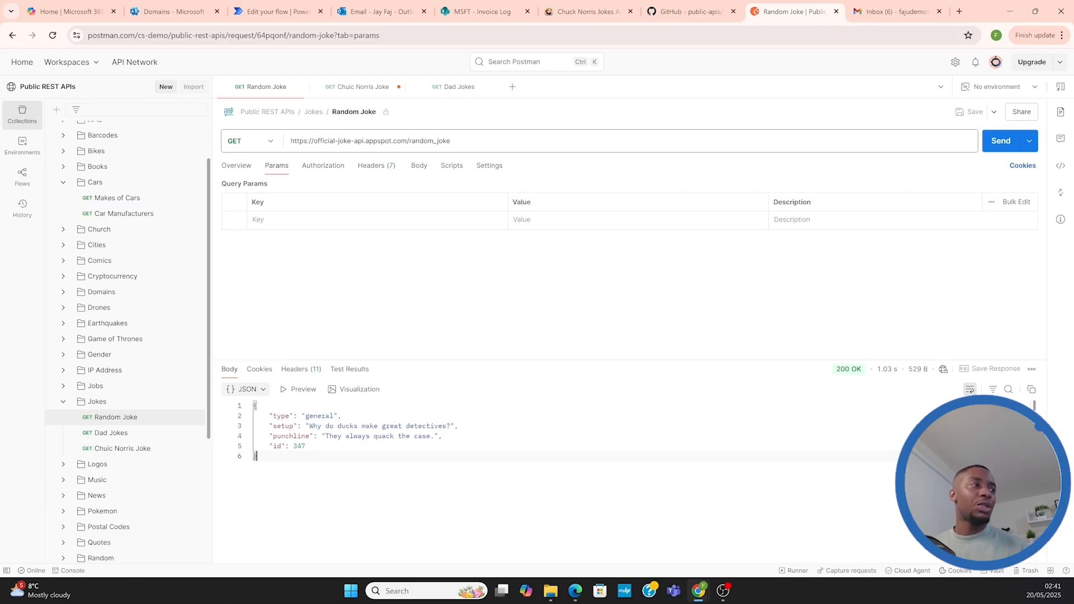
left_click_drag(255, 456, 255, 406)
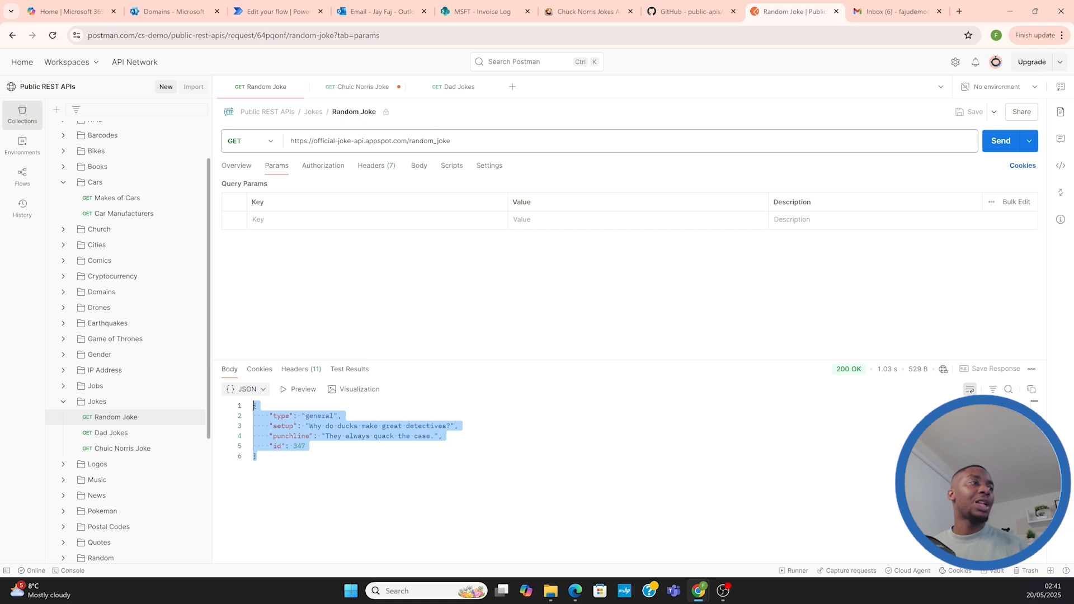
left_click(274, 11)
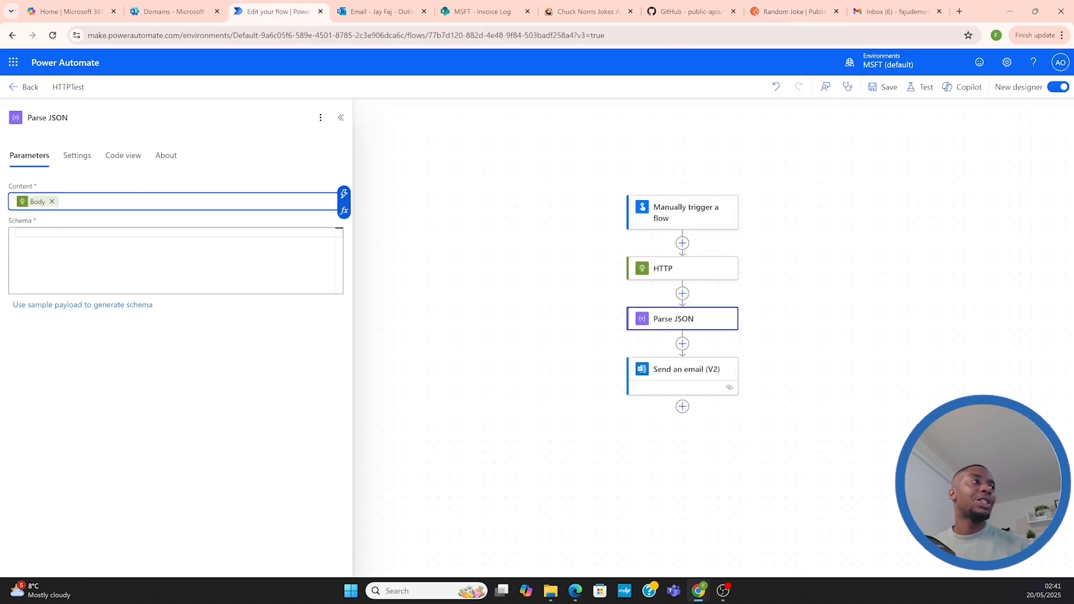
left_click(66, 229)
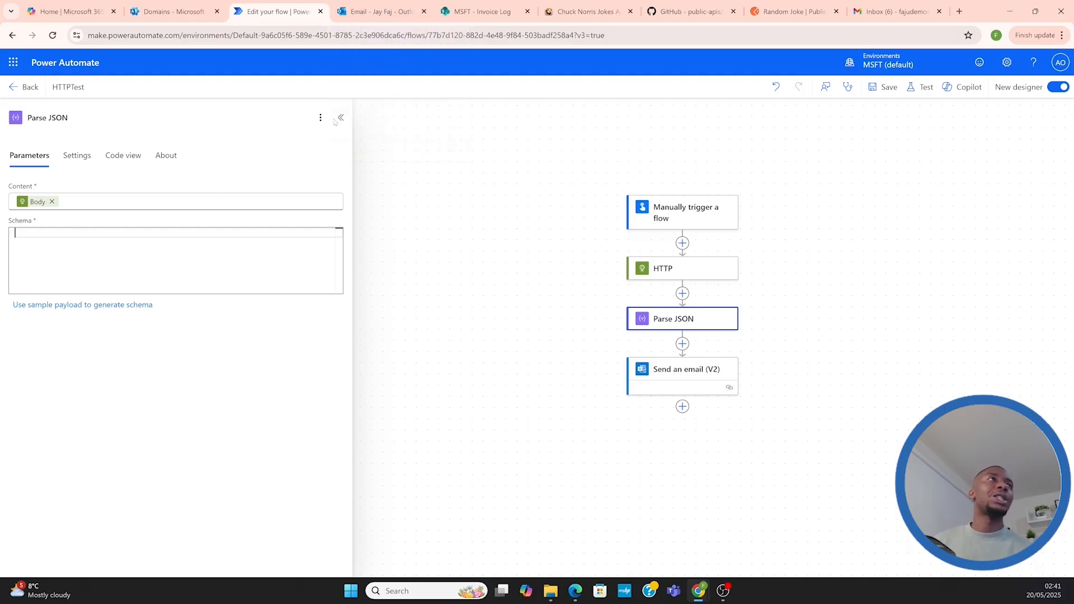
Examine the type, setup, punchline and id fields of the Random Joke response in Postman
left_click(782, 12)
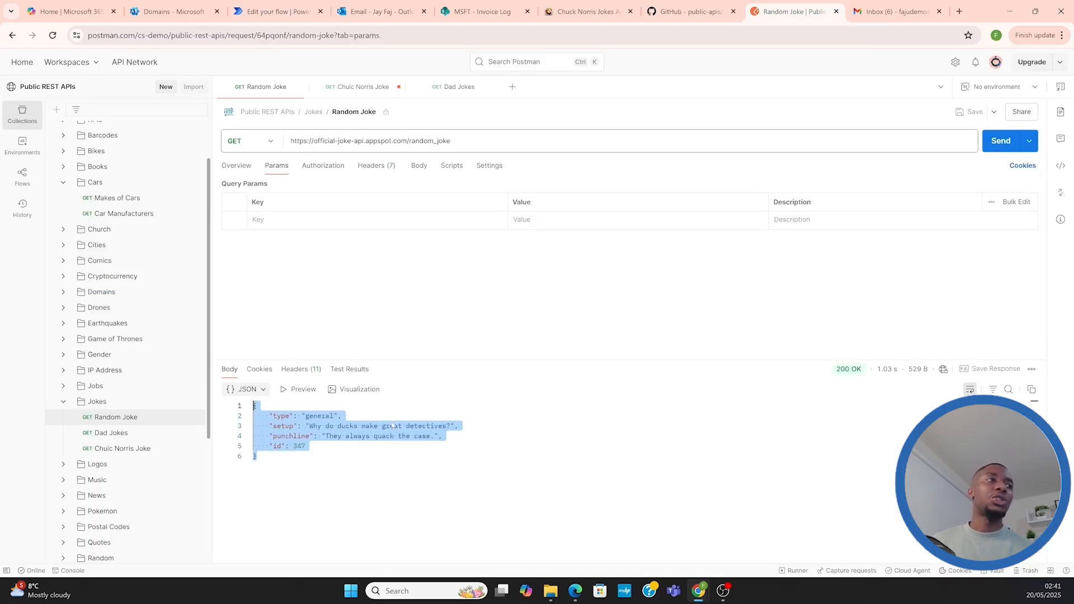
left_click(298, 426)
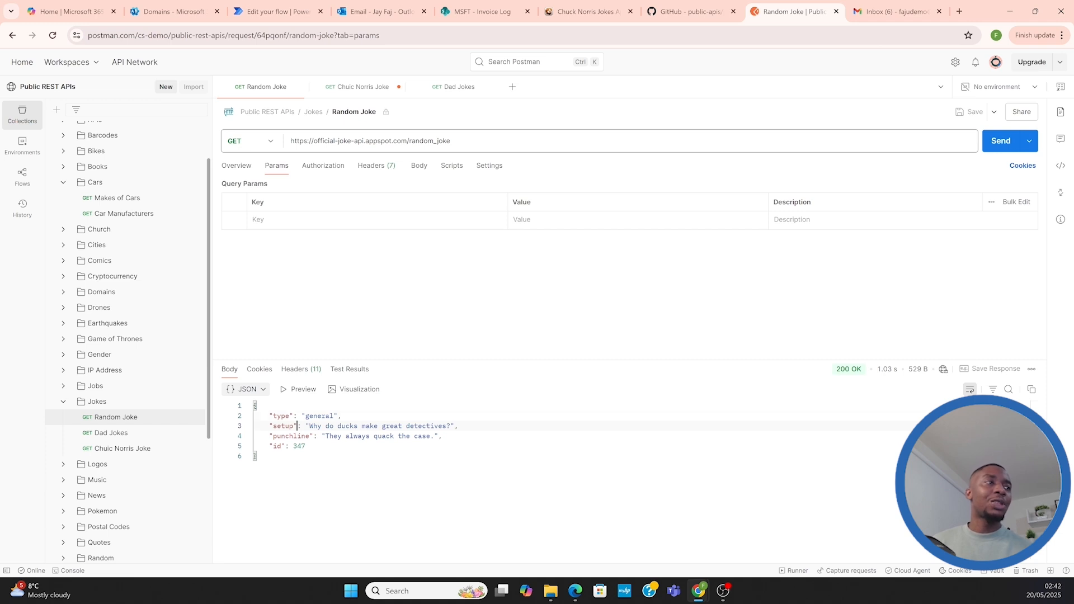
double_click(273, 415)
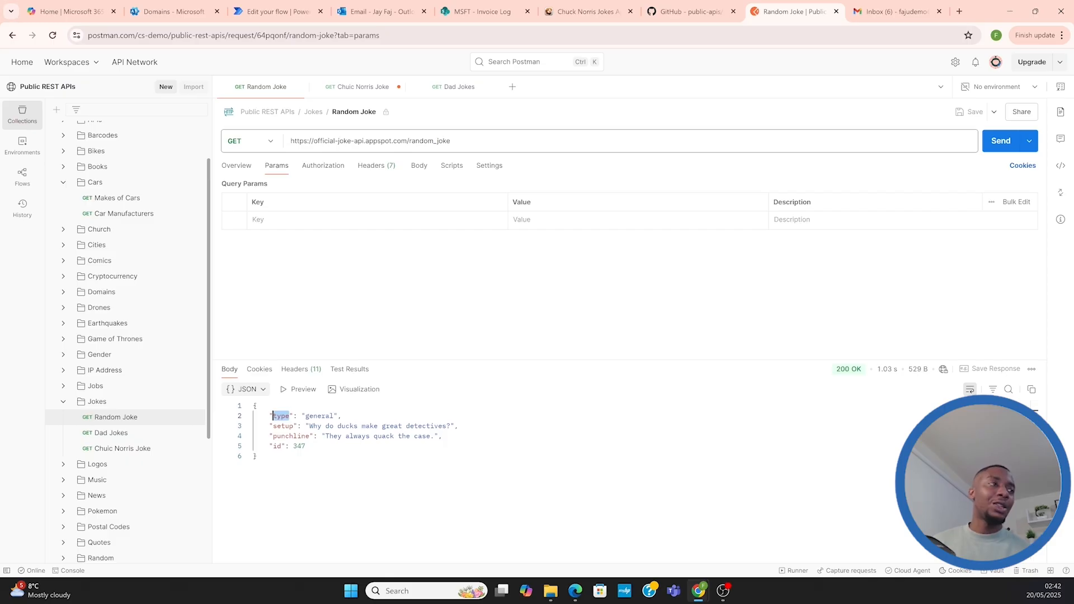
left_click(305, 446)
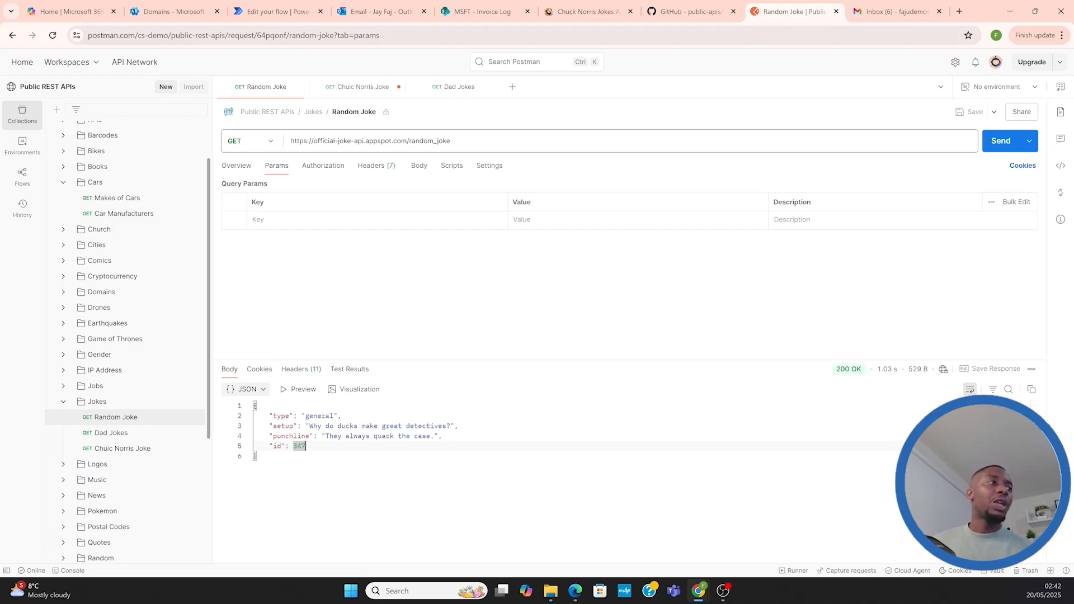
left_click(270, 426)
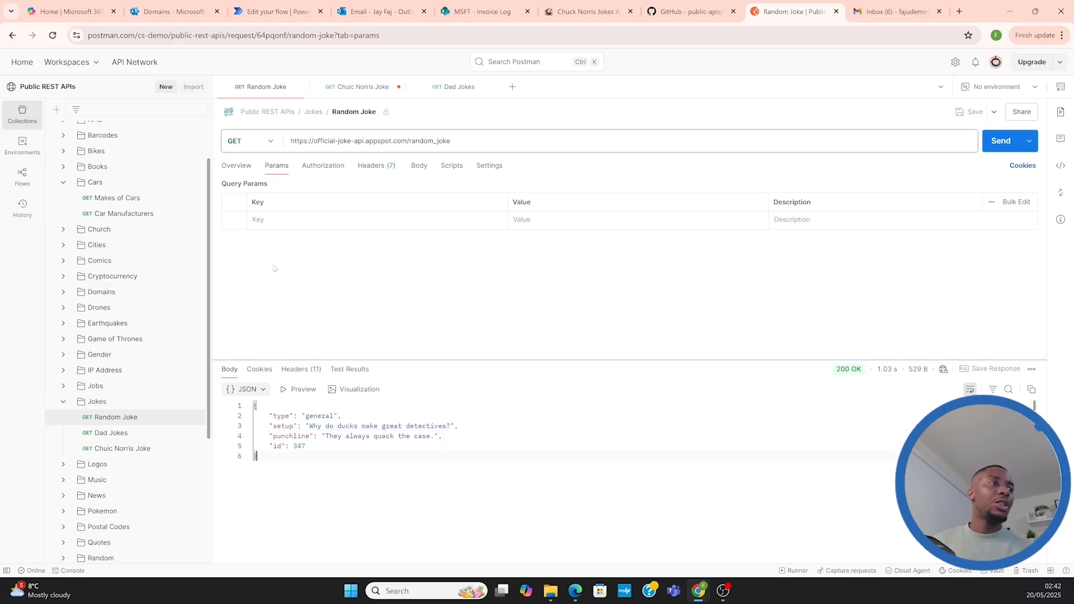
Generate the Parse JSON schema from a sample payload, using the complete Random Joke JSON response copied from Postman
left_click(277, 11)
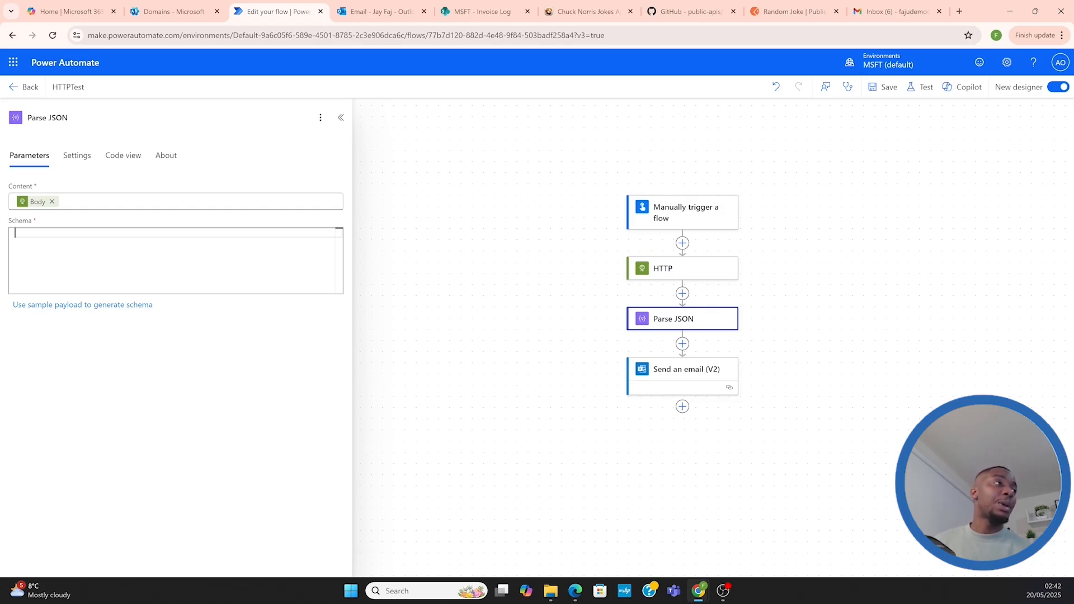
left_click(45, 306)
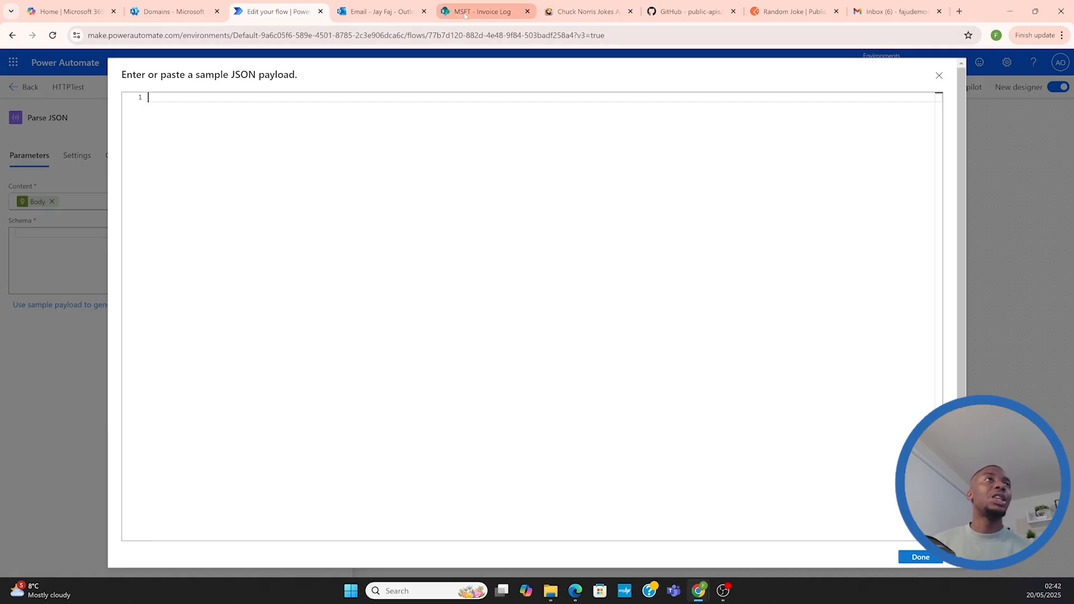
left_click(795, 11)
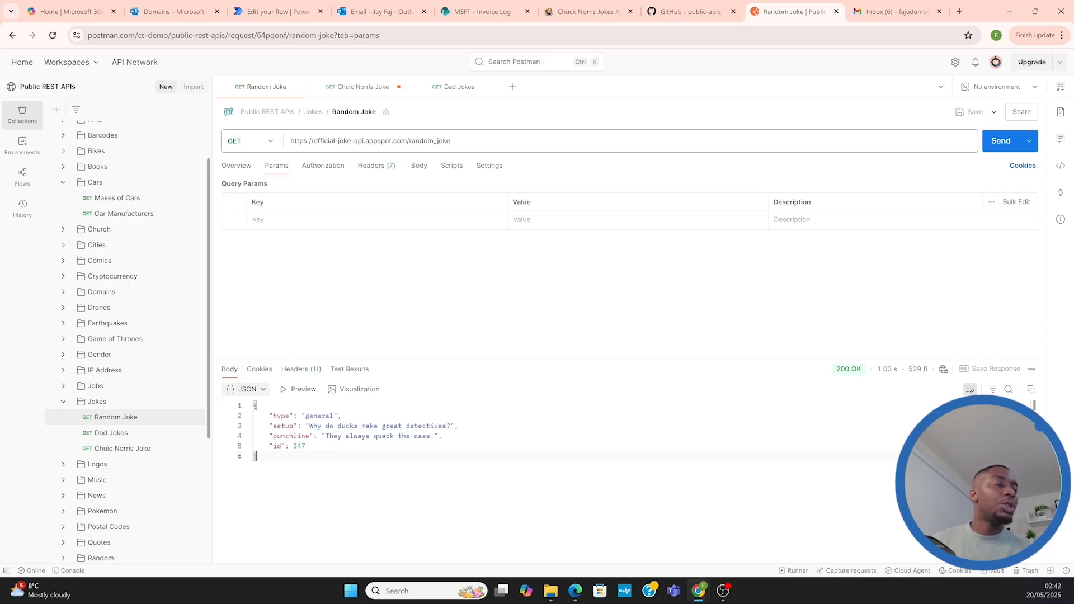
left_click_drag(255, 405, 256, 456)
key("ctrl+c")
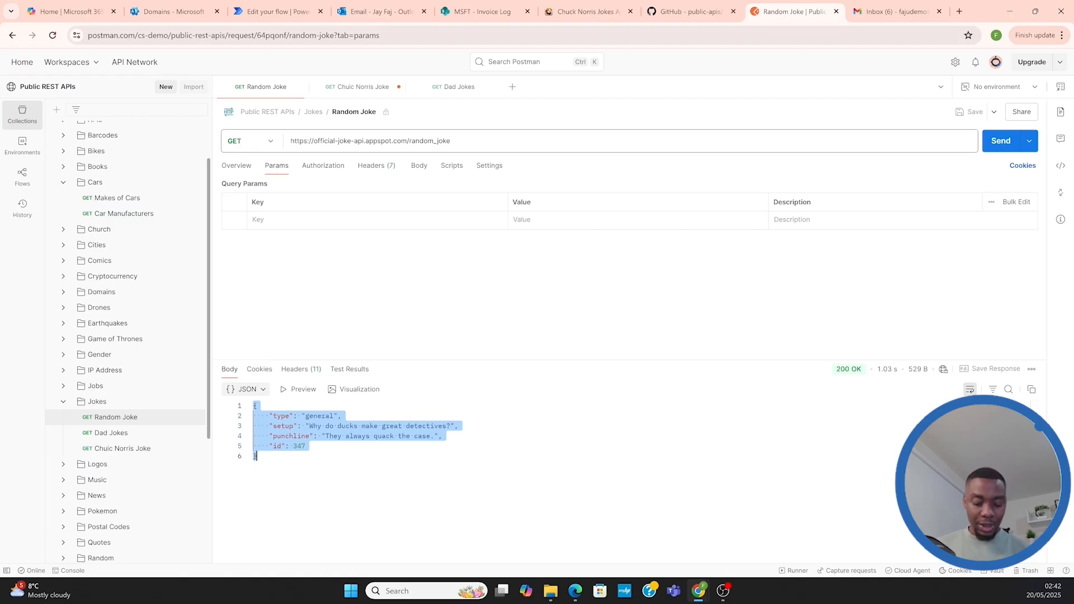
left_click(277, 11)
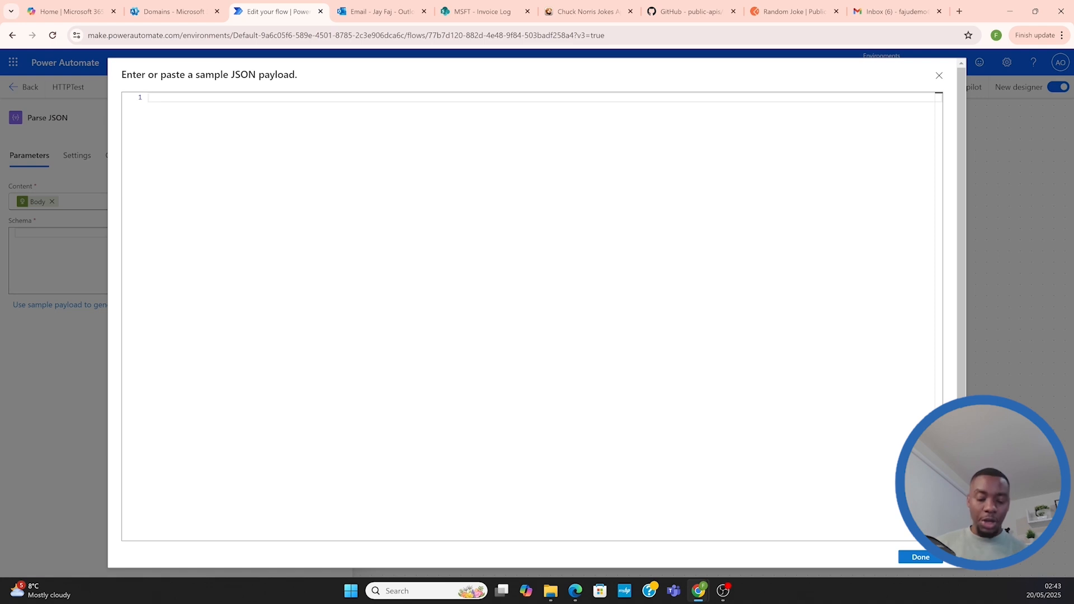
key("ctrl+v")
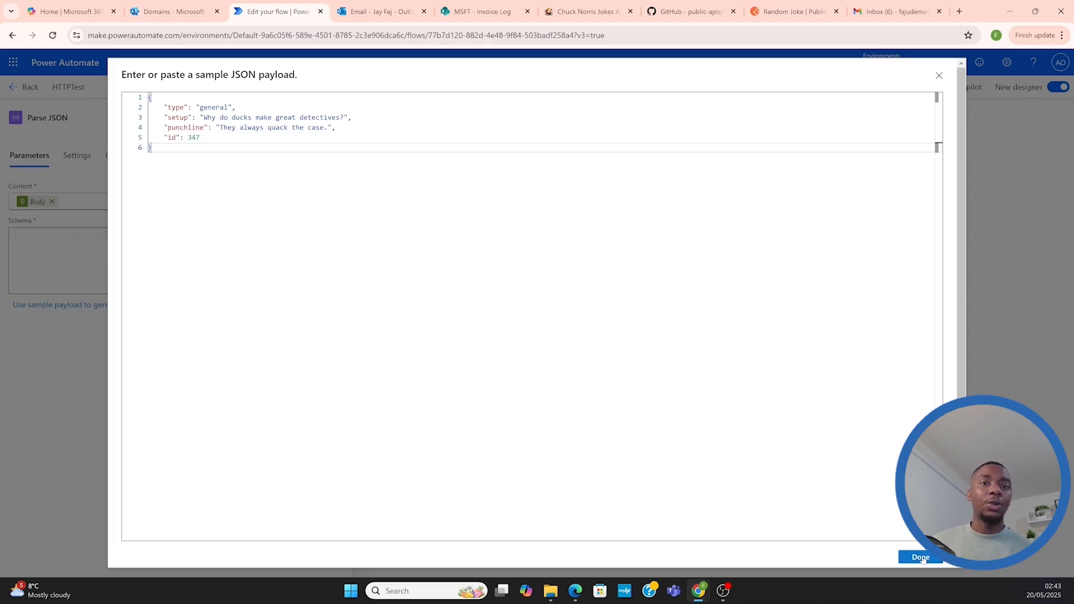
left_click(921, 558)
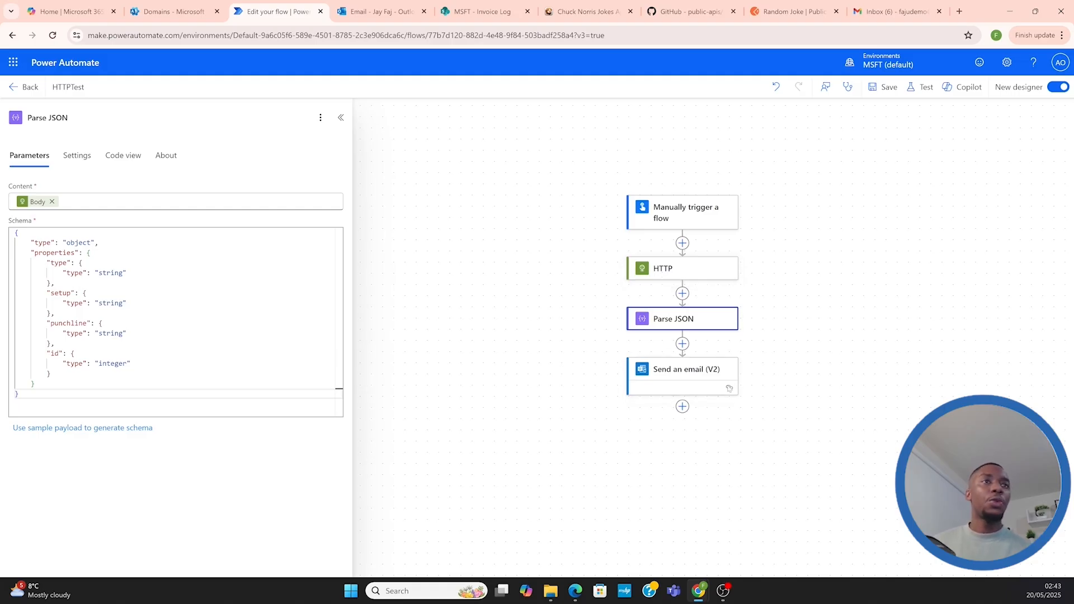
In the Send an email (V2) body, add the label "Unformatted:" on its own line above the HTTP Body output
left_click(673, 372)
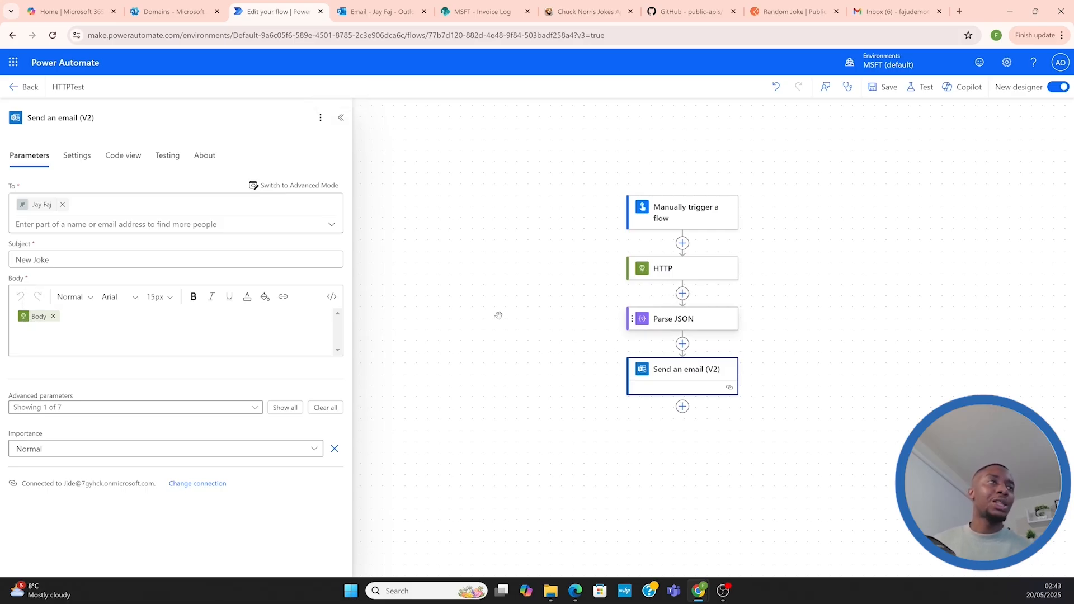
left_click(58, 317)
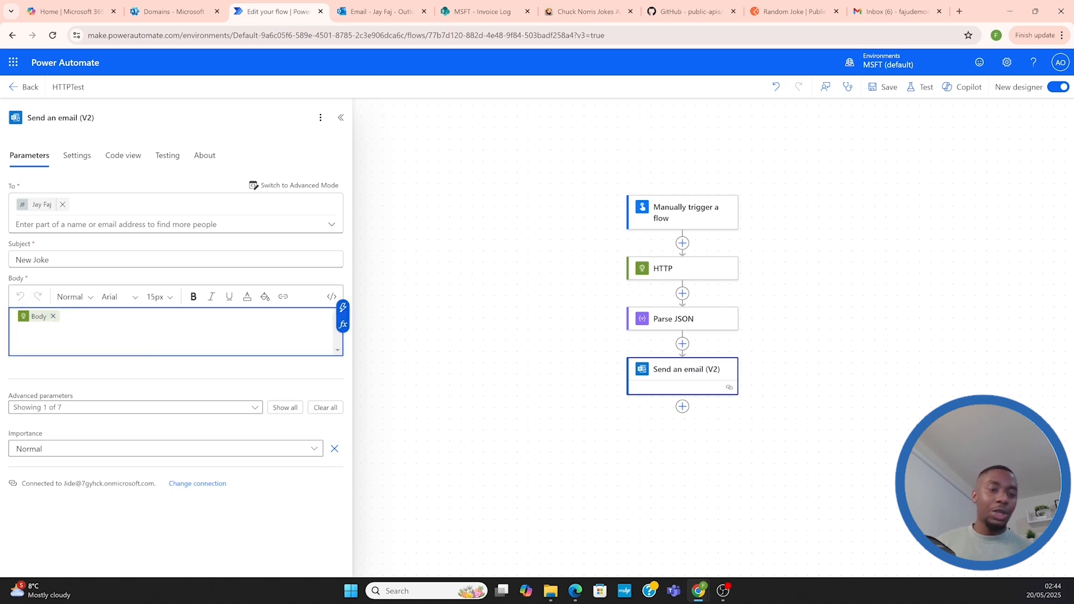
key("Return")
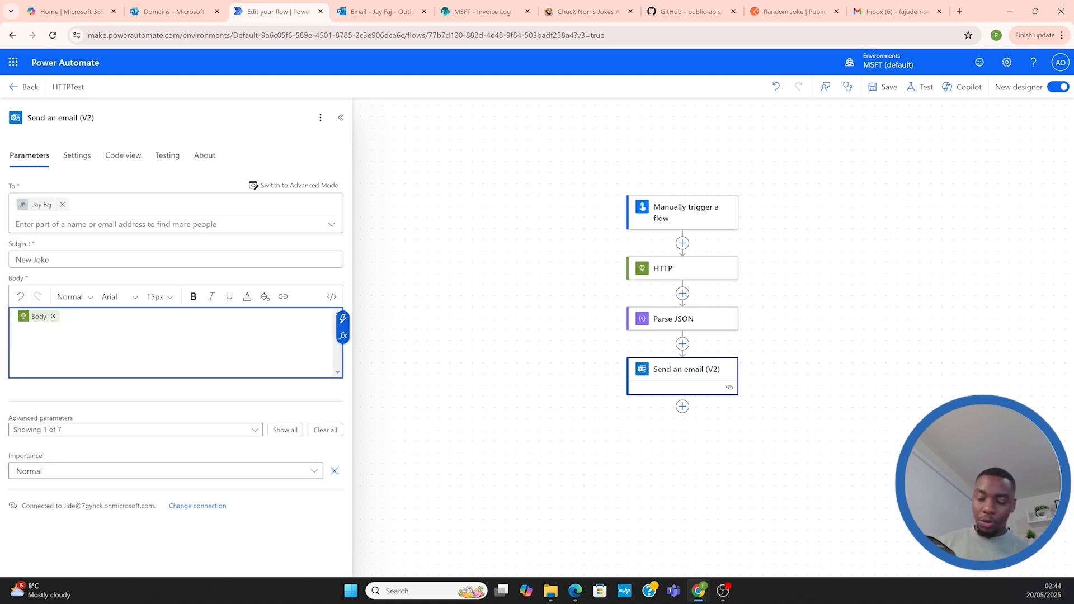
left_click(18, 320)
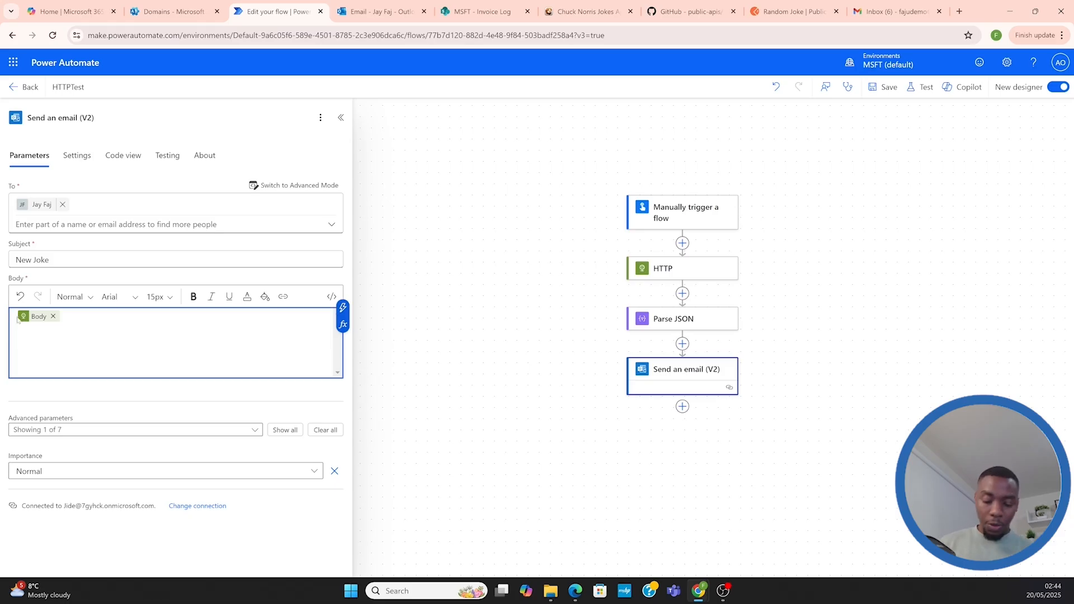
type("Unforma ")
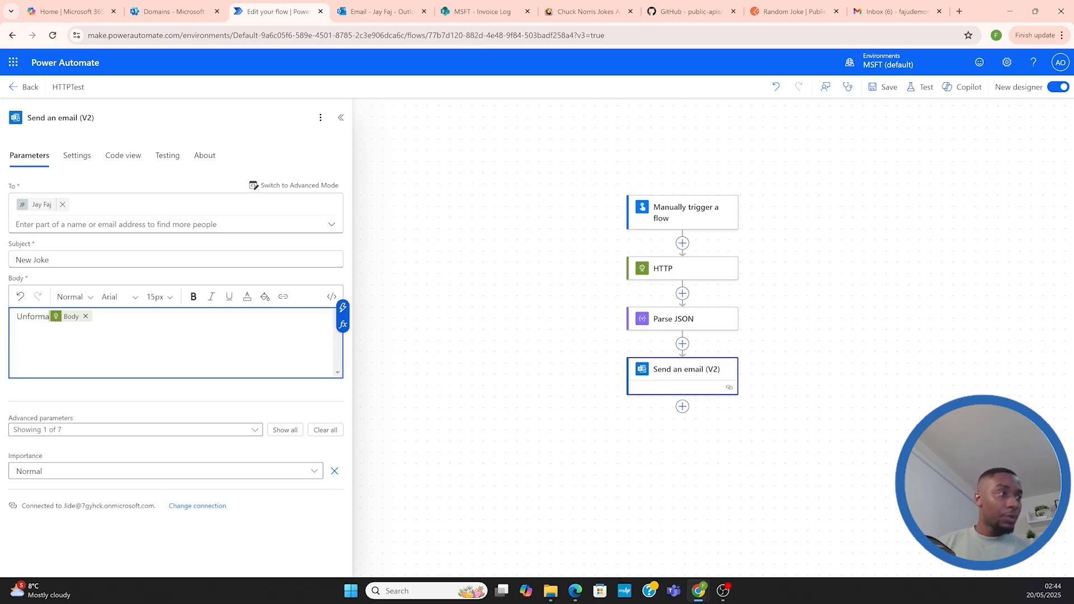
type("tted:")
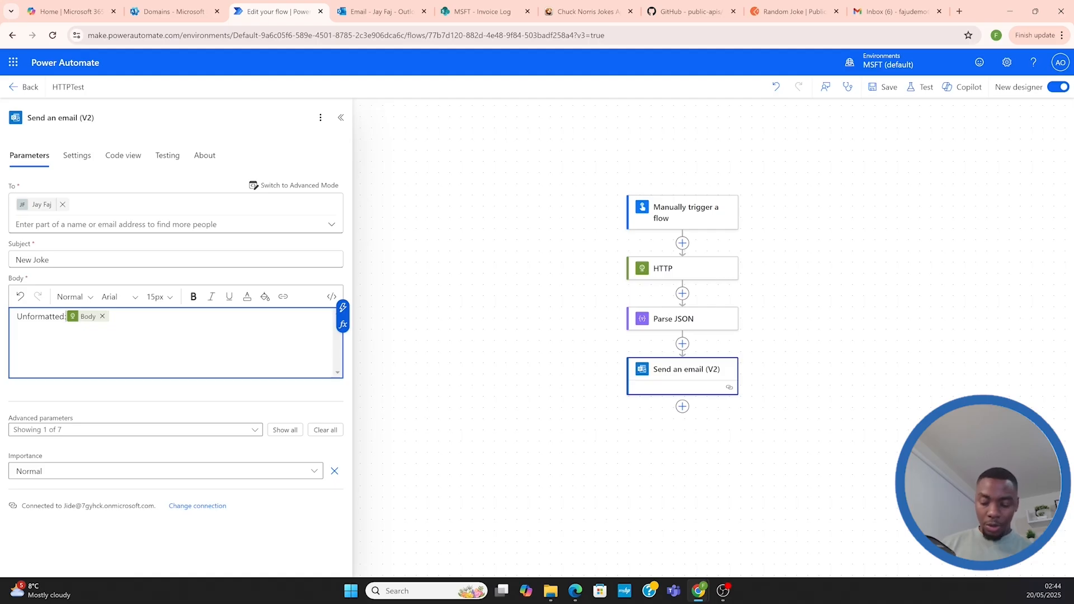
key("Return")
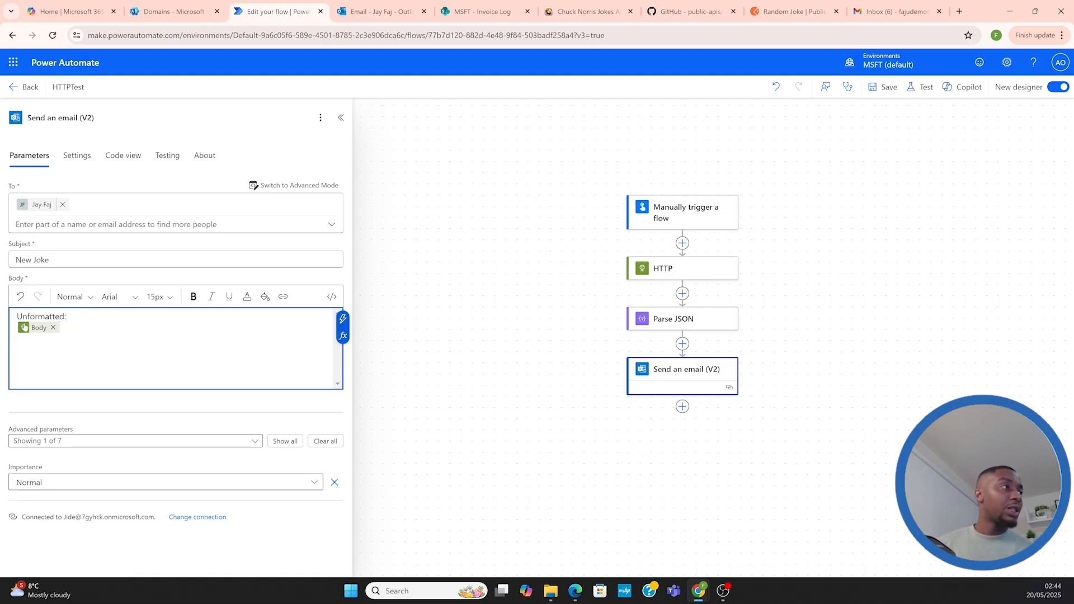
Add a "Formatted:" label below the HTTP Body output in the email body, separated by a blank line
key("Return")
key("Return")
type("F")
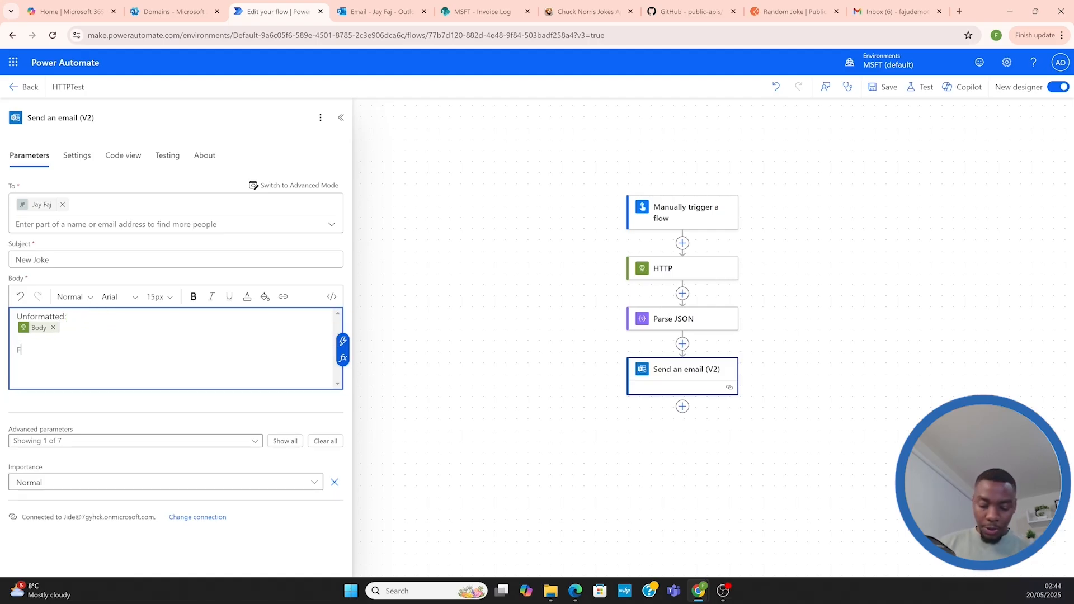
type("ormatted")
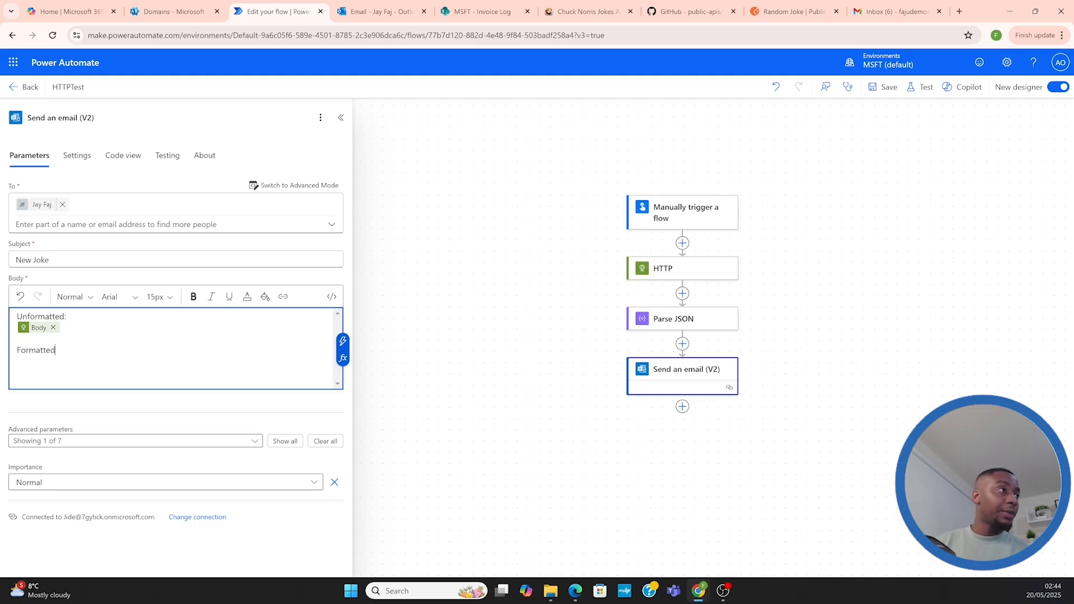
type(":")
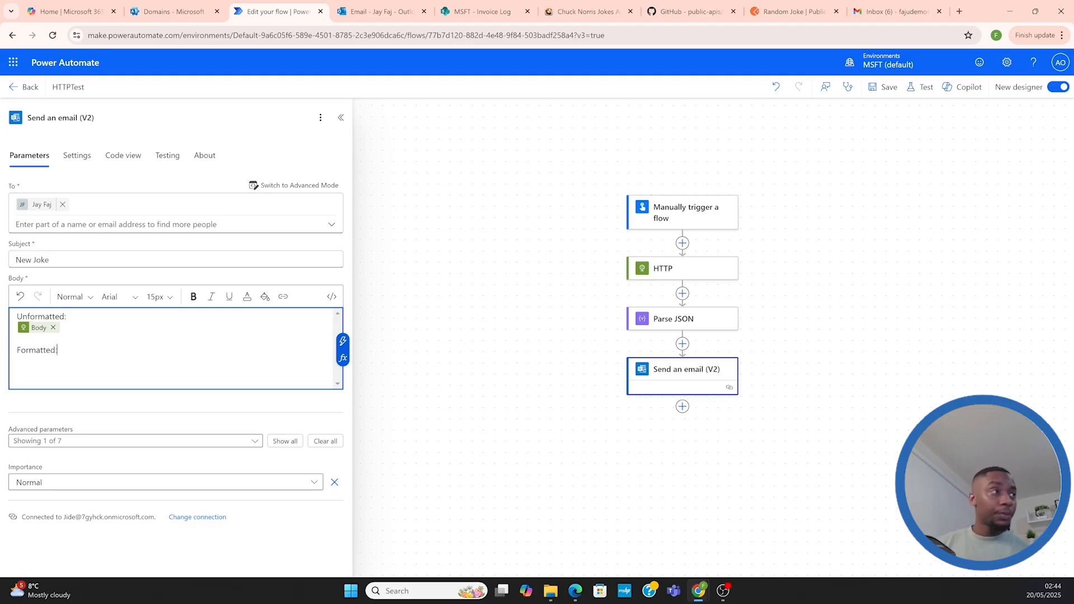
key("Return")
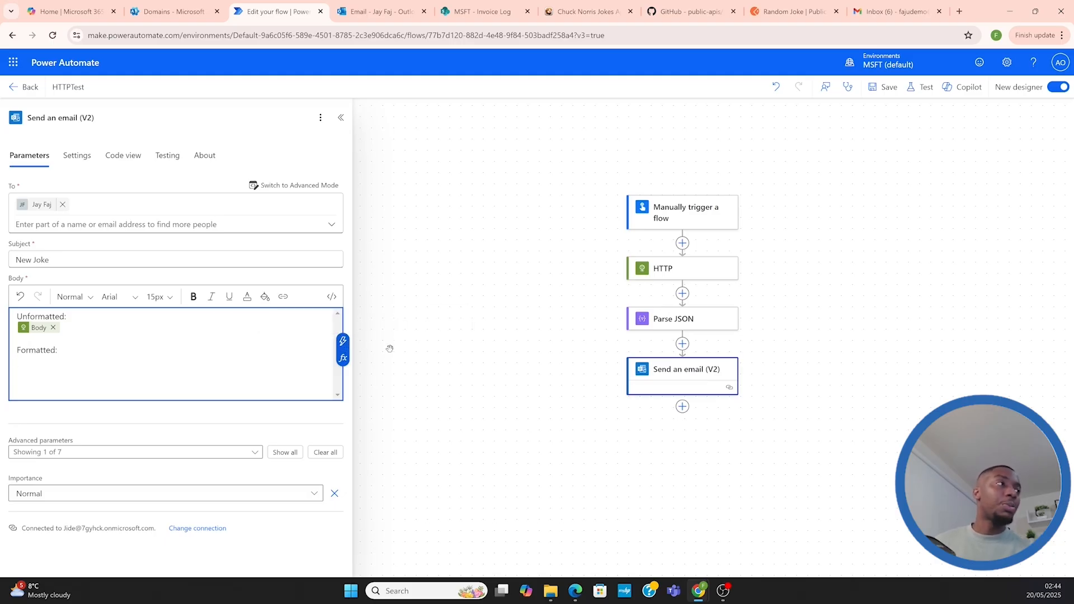
Insert the Parse JSON outputs Body setup and Body punchline on separate lines under "Formatted:" in the email body
left_click(343, 342)
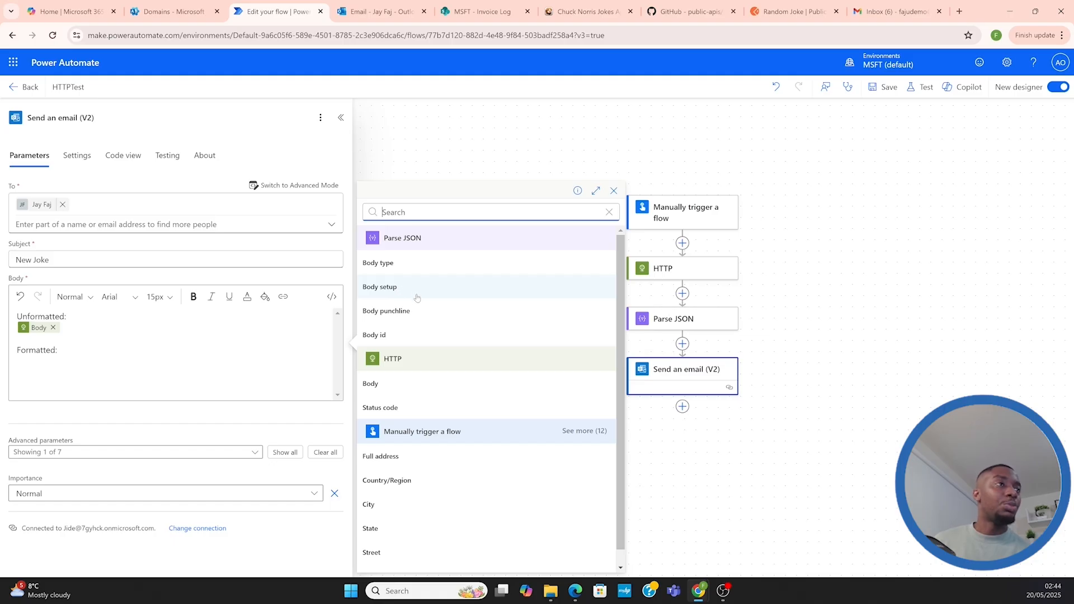
left_click(383, 287)
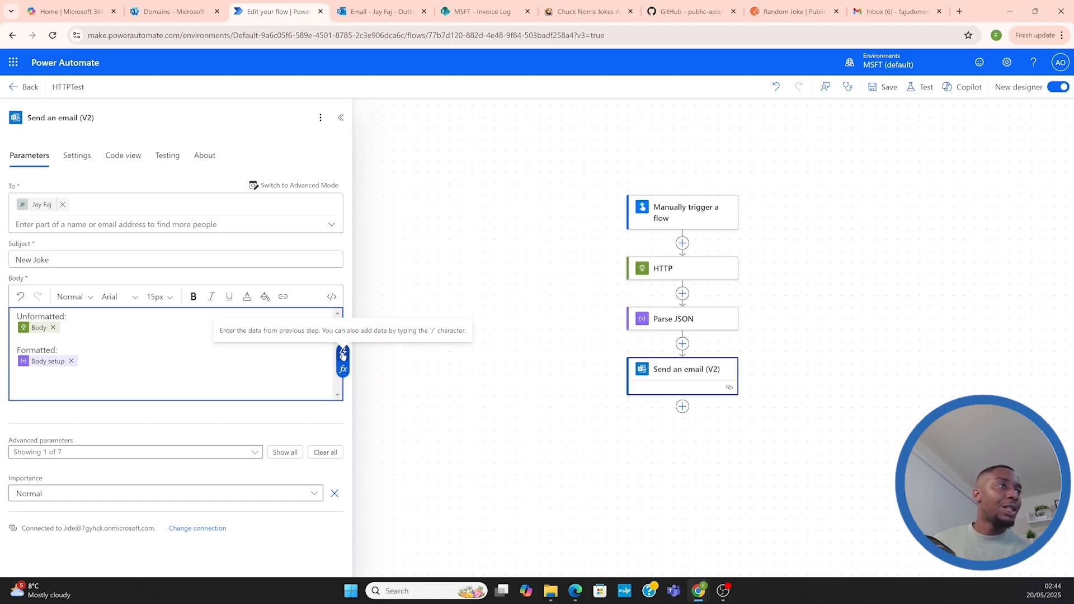
left_click(342, 355)
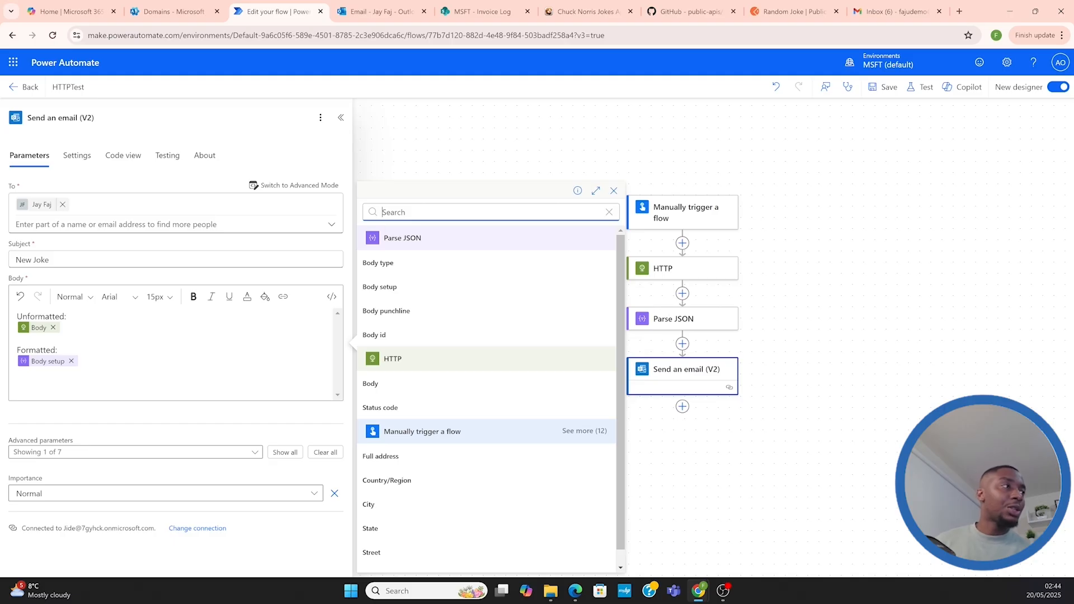
left_click(79, 361)
key("Return")
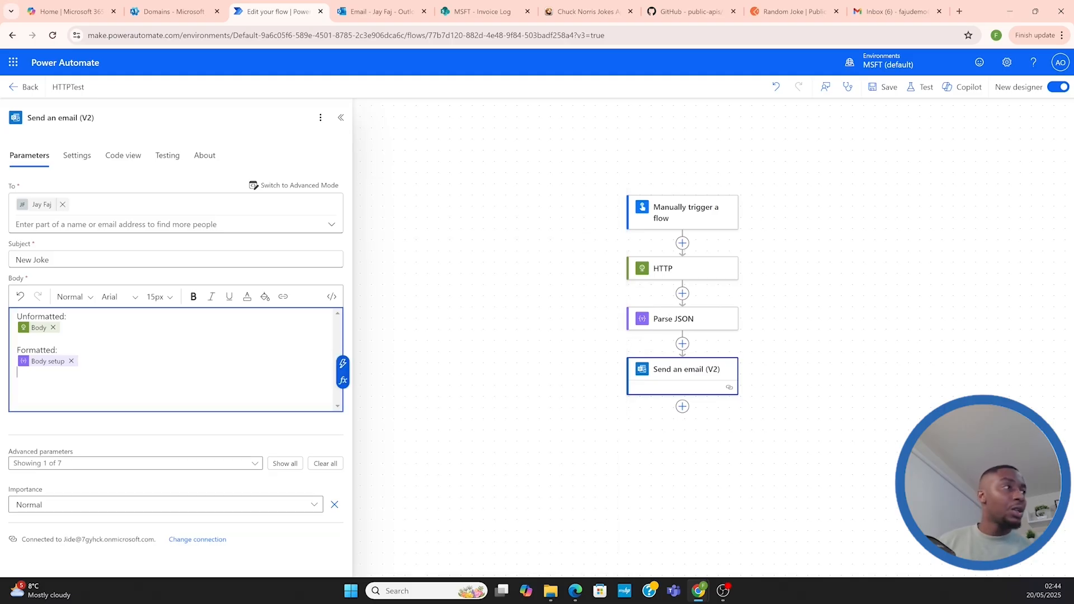
left_click(343, 364)
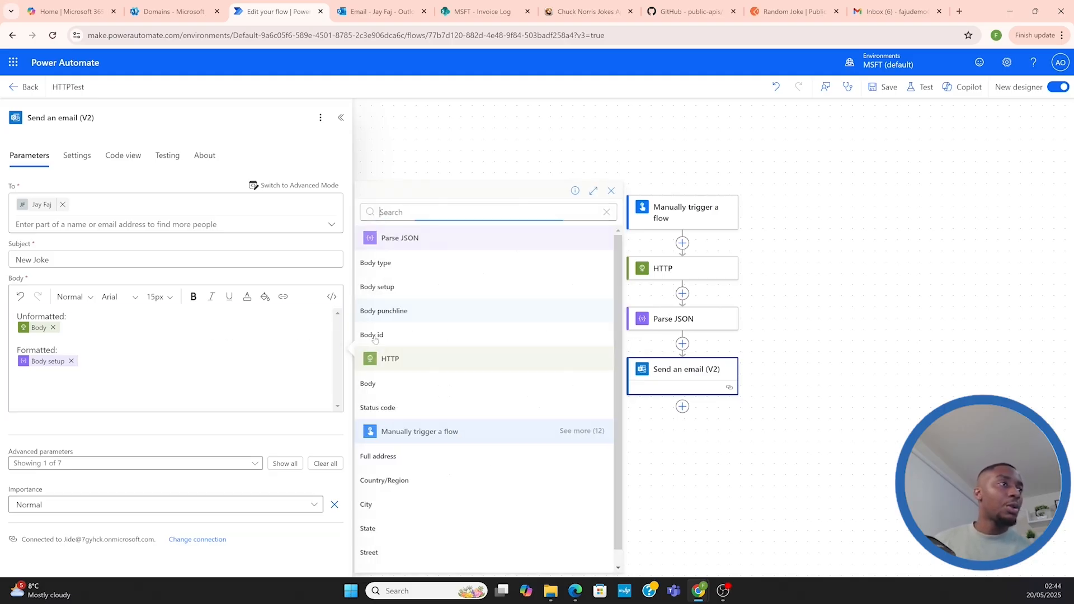
left_click(399, 311)
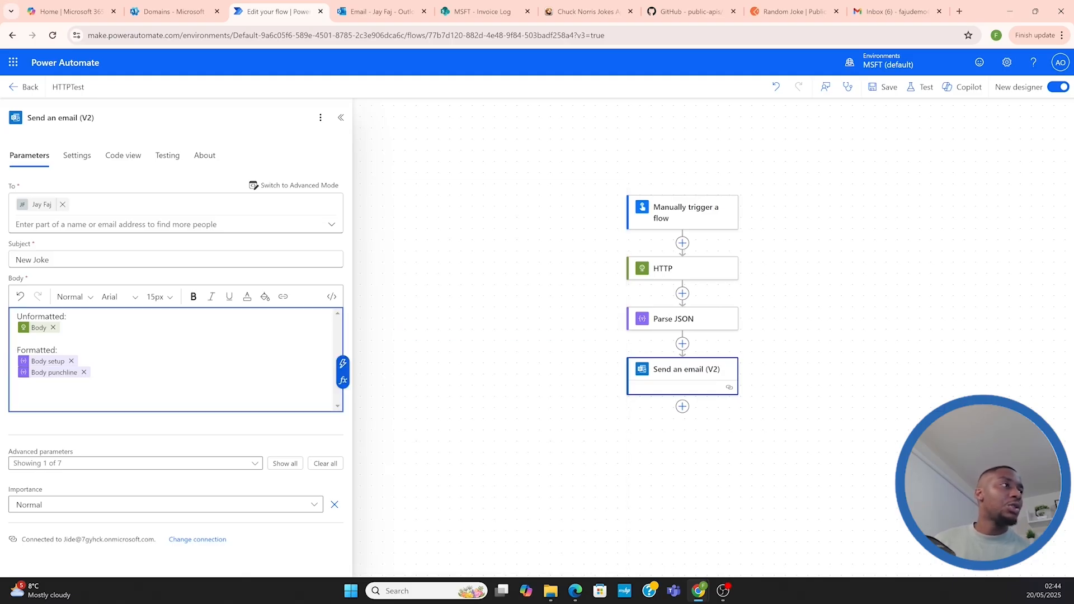
Review the type, setup and punchline fields of the Random Joke response in Postman, and return to the flow in Power Automate
left_click(764, 12)
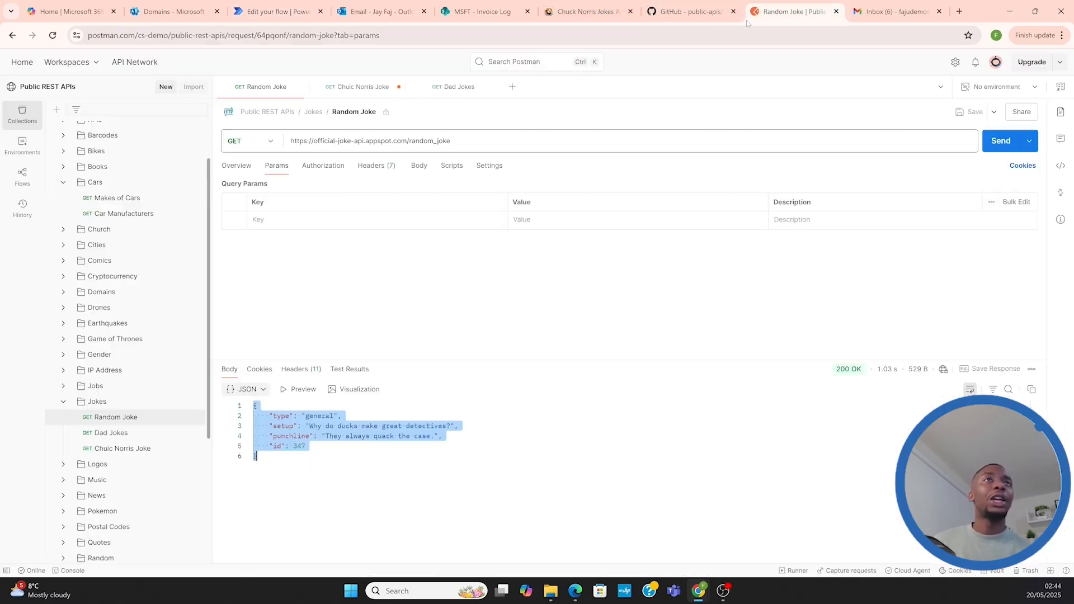
left_click(281, 416)
left_click_drag(342, 416, 277, 416)
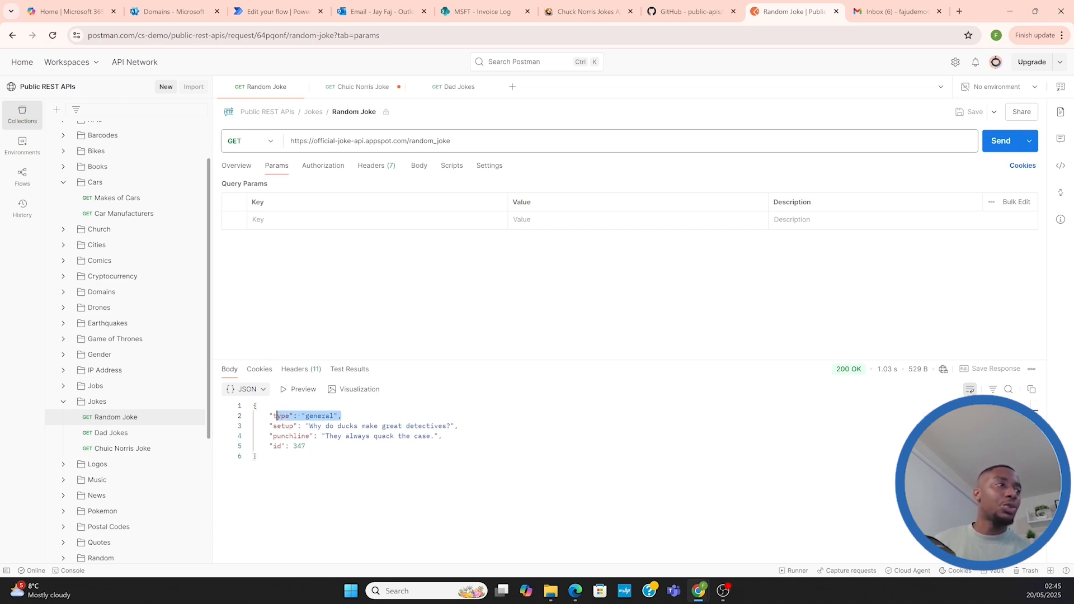
left_click_drag(277, 425, 334, 426)
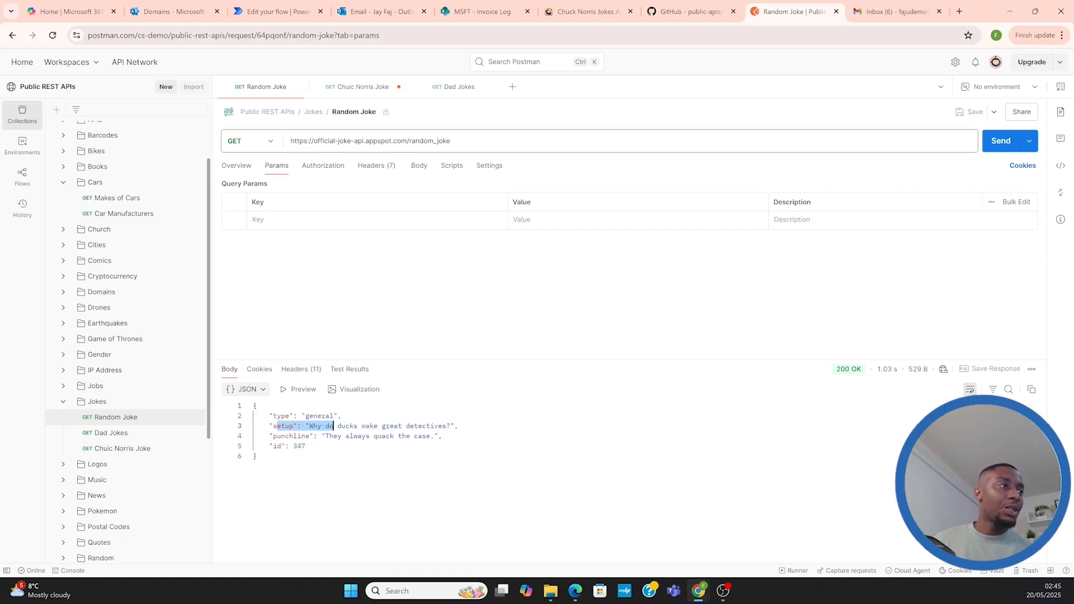
left_click_drag(269, 436, 386, 436)
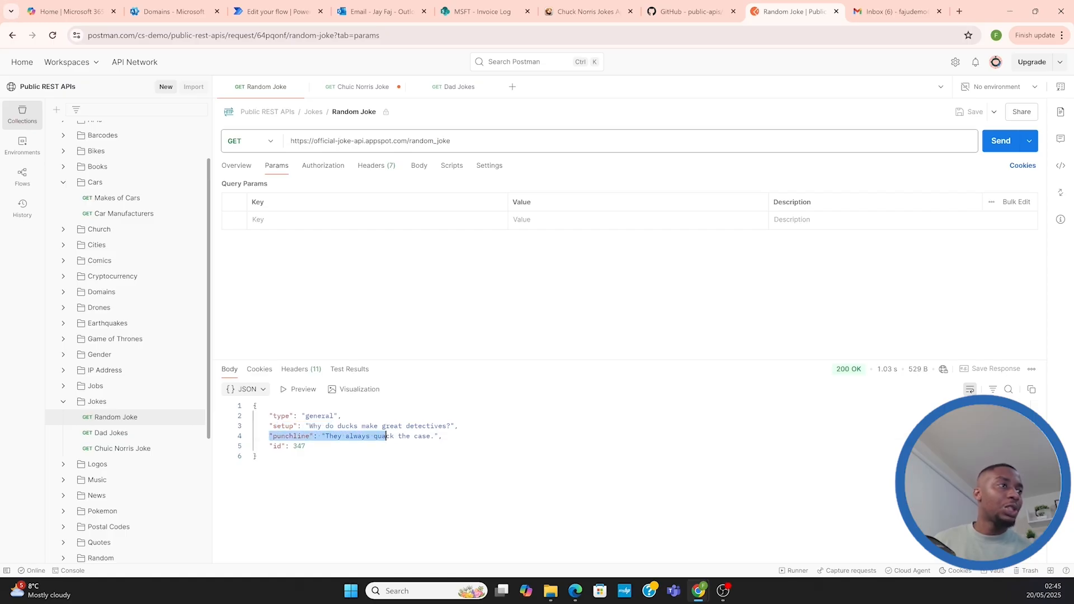
left_click(277, 11)
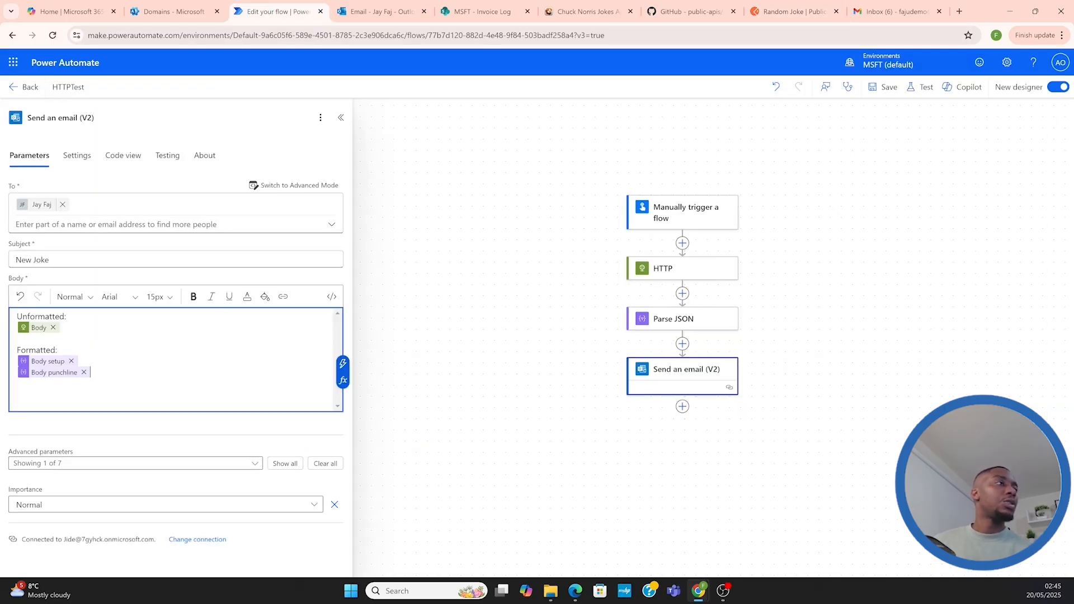
Save the HTTPTest flow and run a manual test of it
left_click(884, 87)
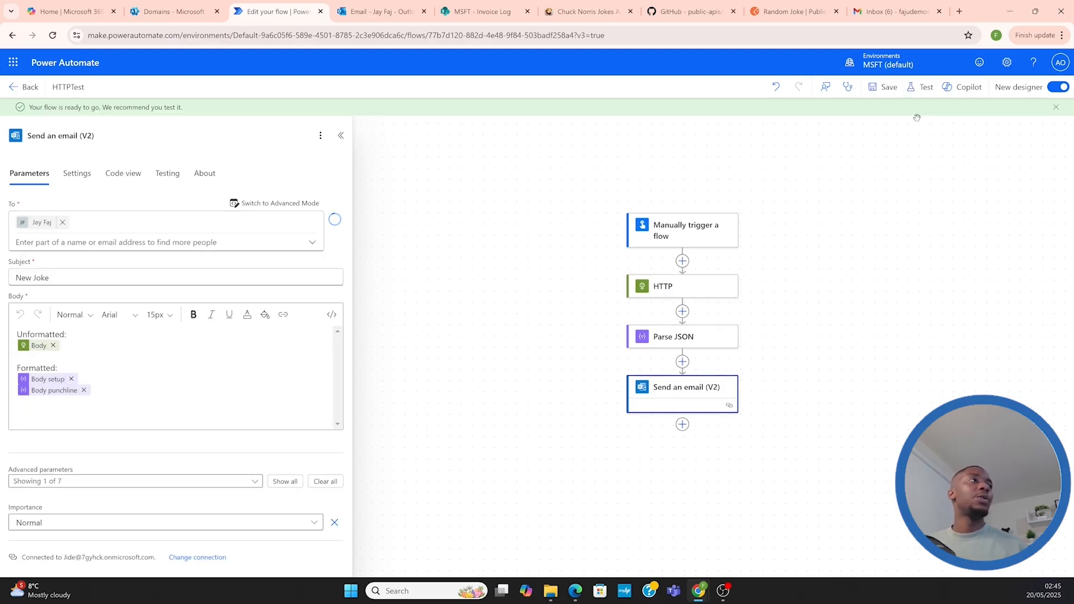
left_click(922, 89)
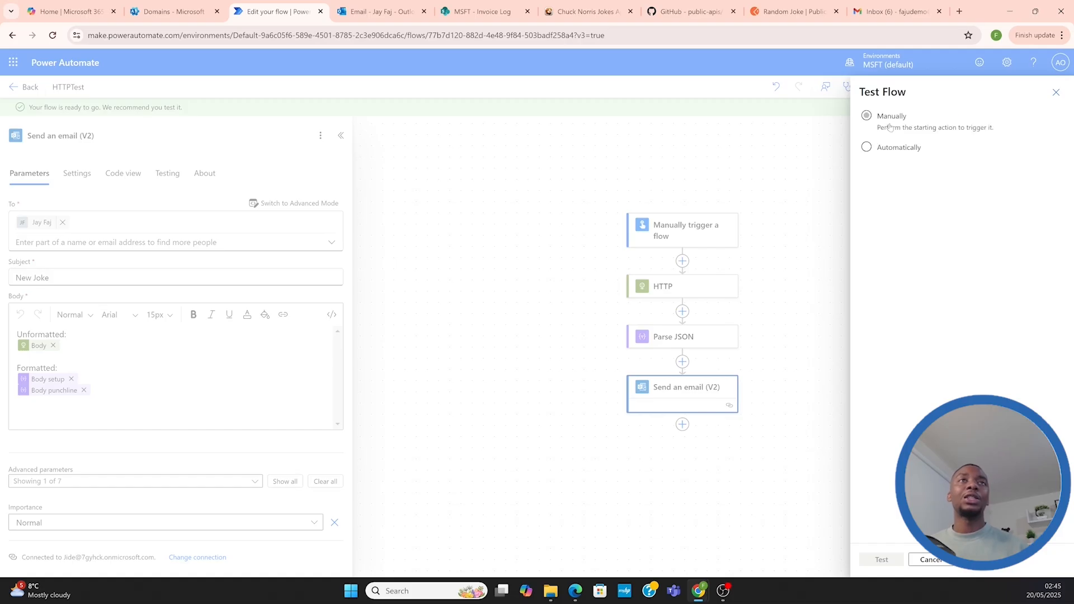
left_click(882, 560)
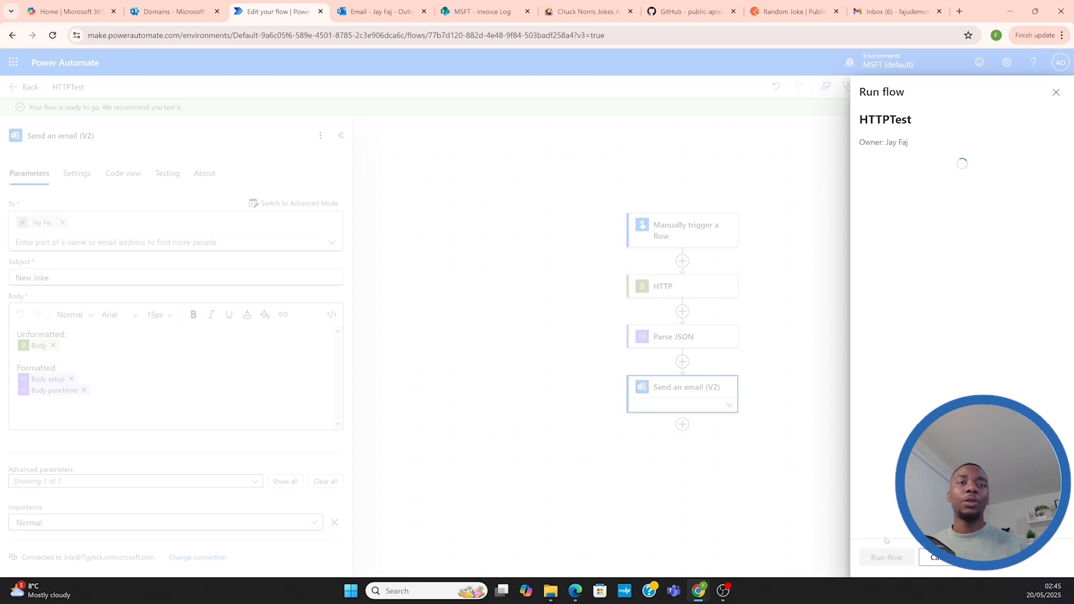
Check the unformatted and formatted joke in the newest New Joke email in Outlook, and close the run confirmation in Power Automate
left_click(370, 11)
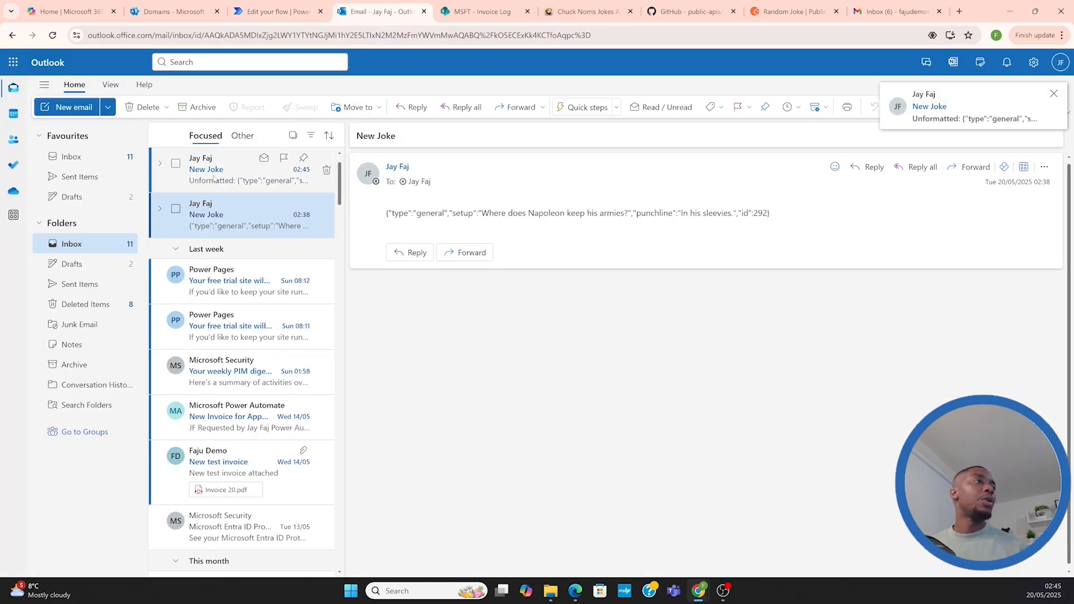
left_click(212, 171)
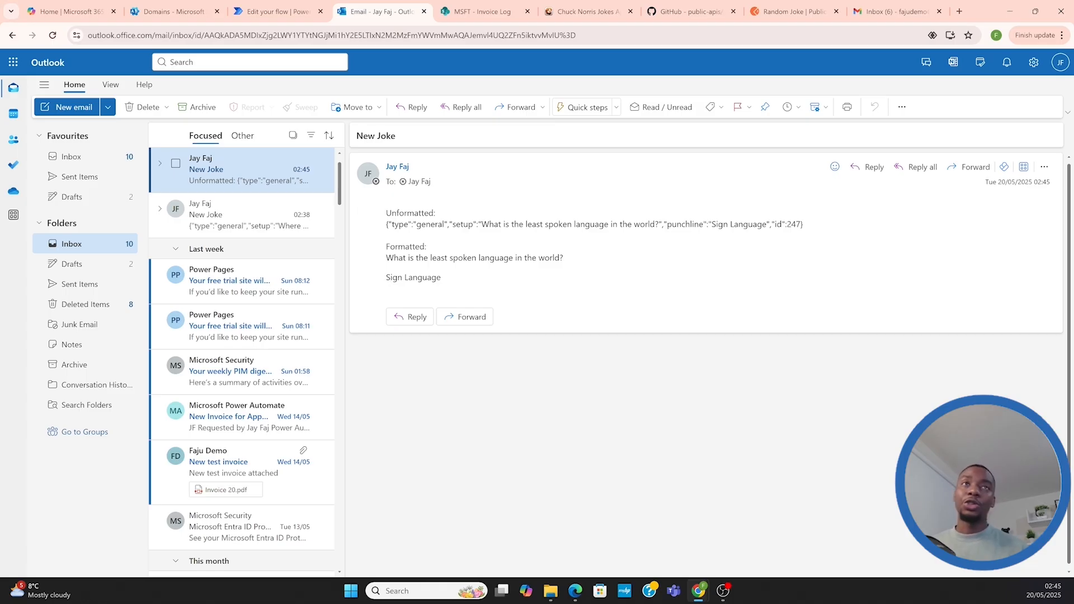
left_click_drag(388, 224, 819, 224)
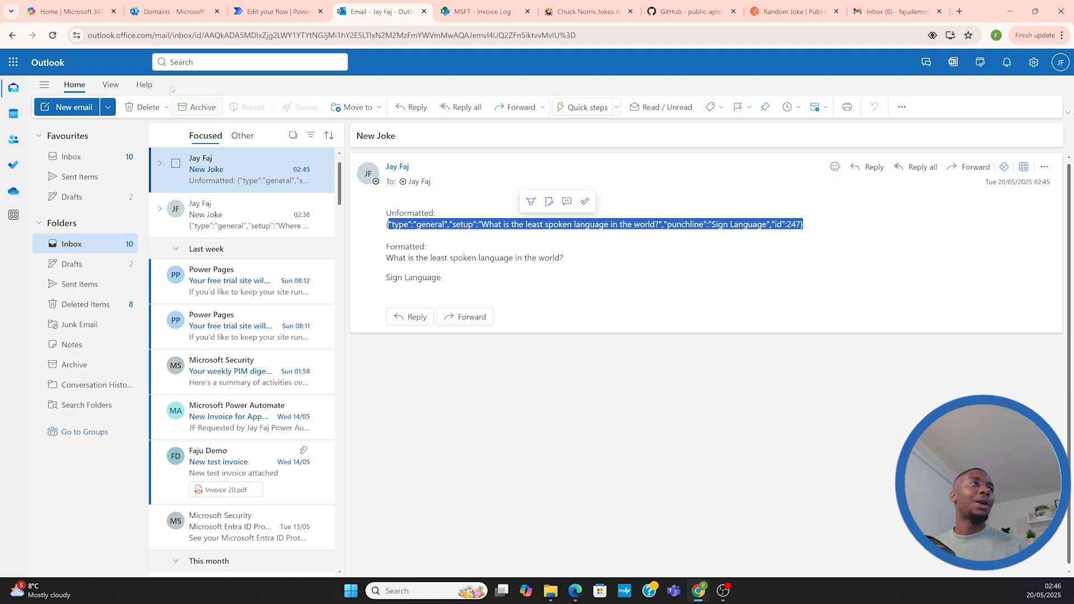
left_click(271, 11)
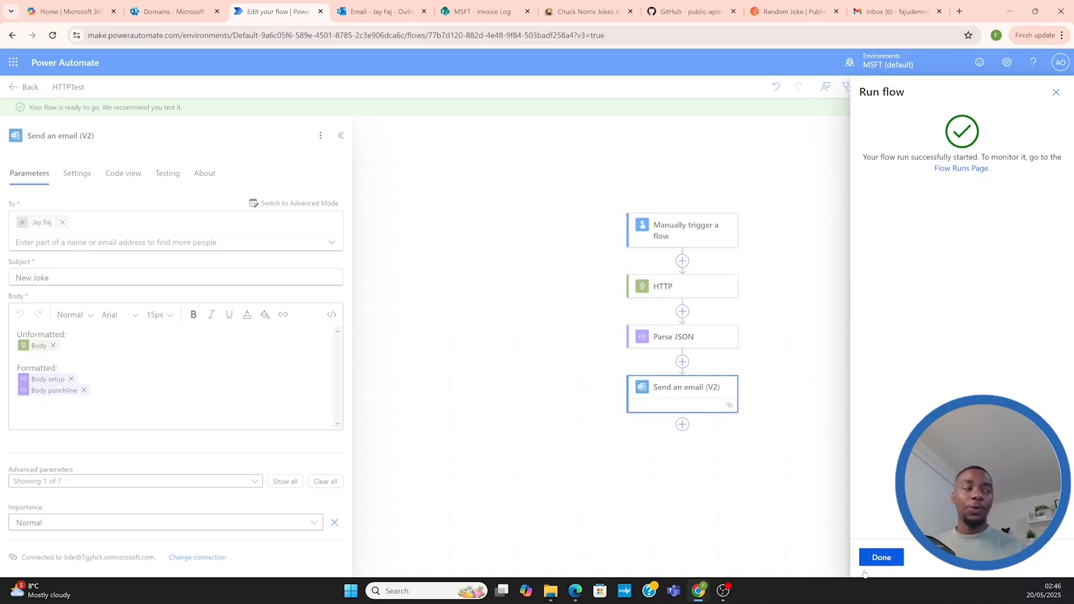
left_click(881, 558)
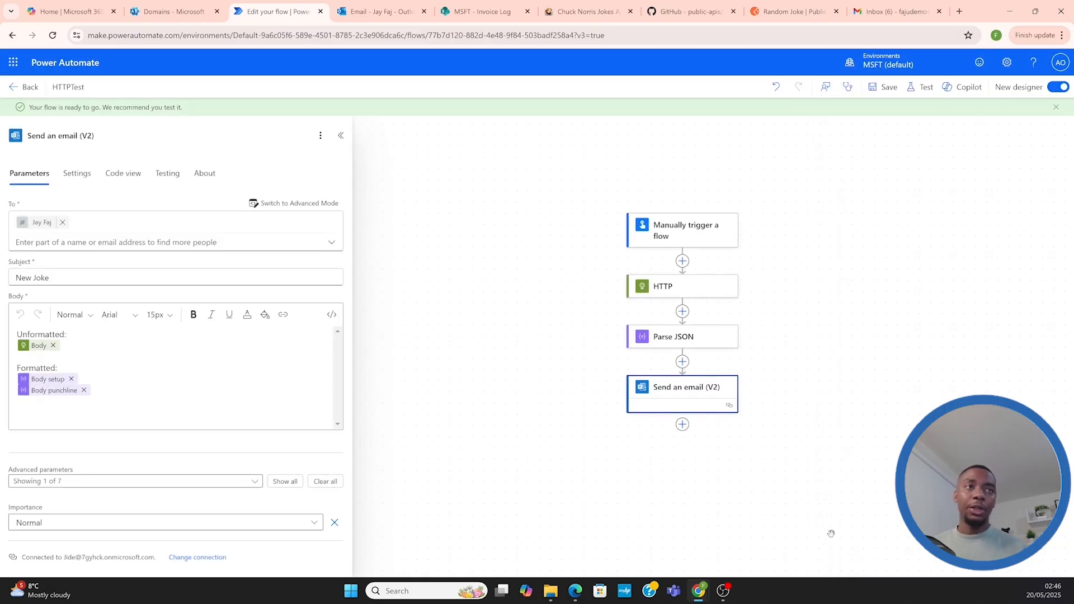